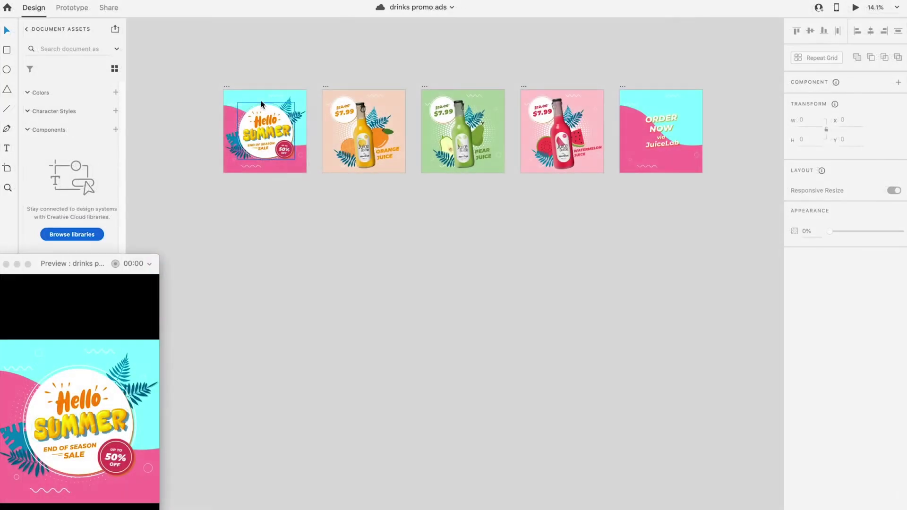
Step: Duplicate the Hello Summer artboard to below the row of ads, and place a second duplicate to the right of that copy
{"action": "left_click", "coordinate": [228, 86]}
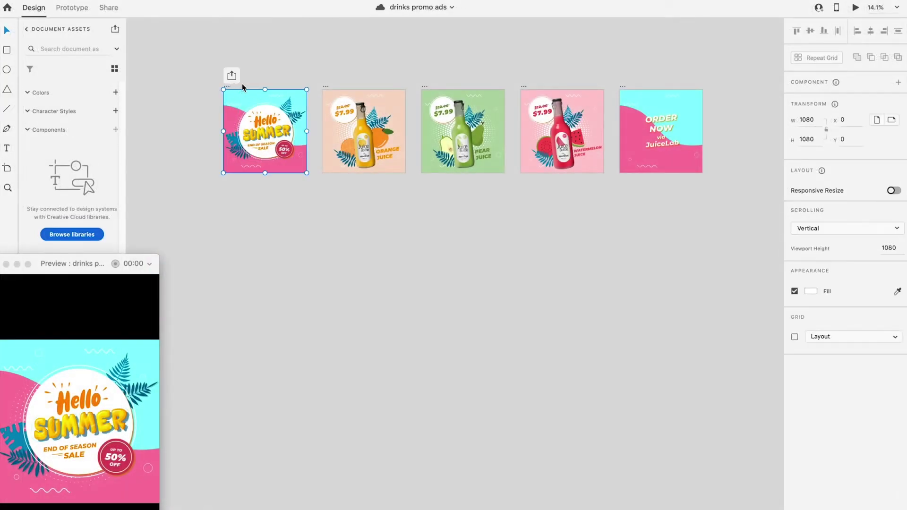
{"action": "left_click_drag", "start_coordinate": [228, 111], "coordinate": [227, 256]}
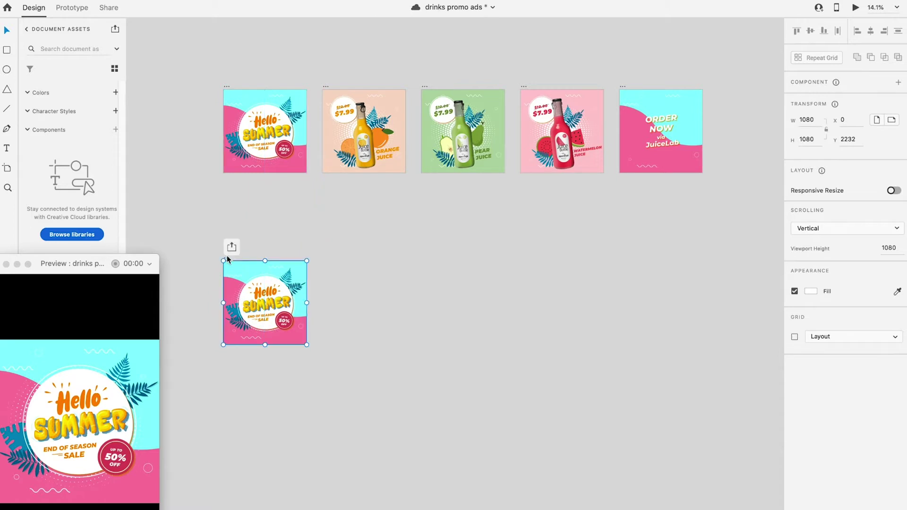
{"action": "left_click", "coordinate": [285, 222]}
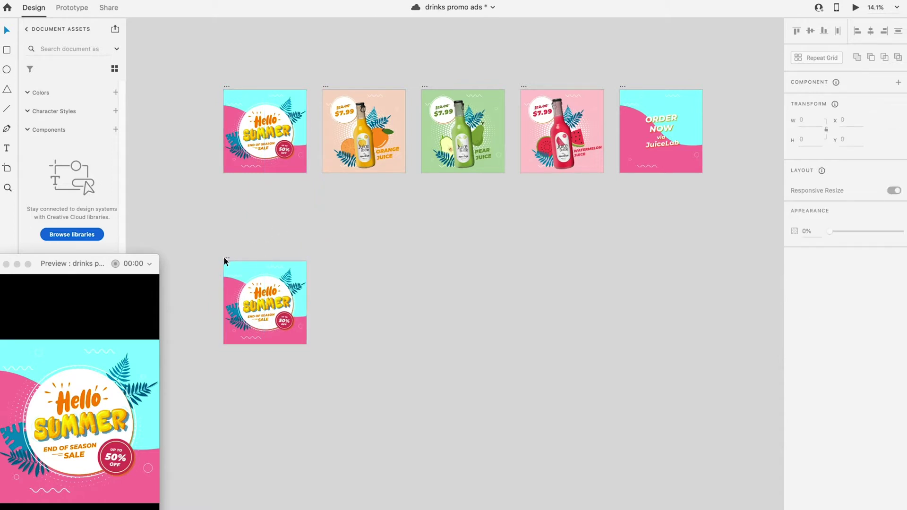
{"action": "left_click_drag", "start_coordinate": [226, 260], "coordinate": [326, 259]}
Step: Shrink the round Hello Summer badge in Instagram Post – 12 around its centre to about 164 × 162
{"action": "scroll", "coordinate": [265, 326], "scroll_direction": "up", "scroll_amount": 3}
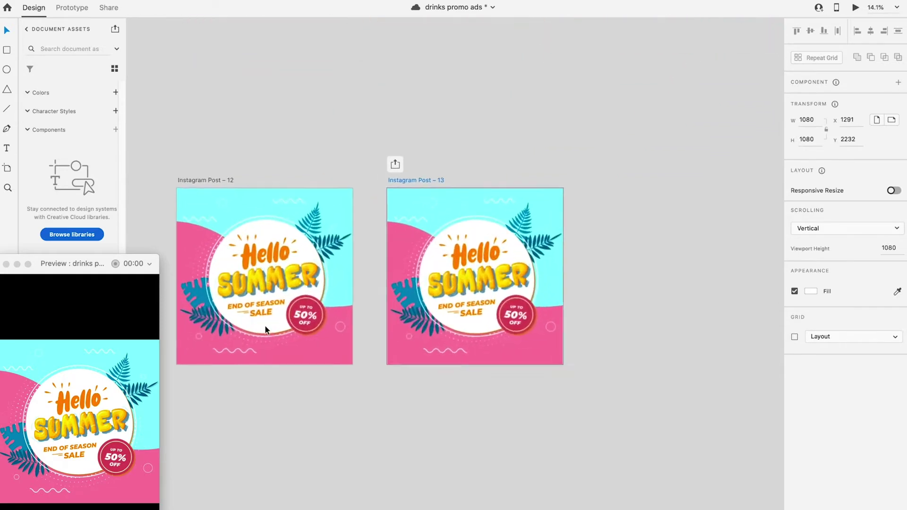
{"action": "scroll", "coordinate": [265, 326], "scroll_direction": "up", "scroll_amount": 3}
{"action": "scroll", "coordinate": [264, 326], "scroll_direction": "left", "scroll_amount": 5}
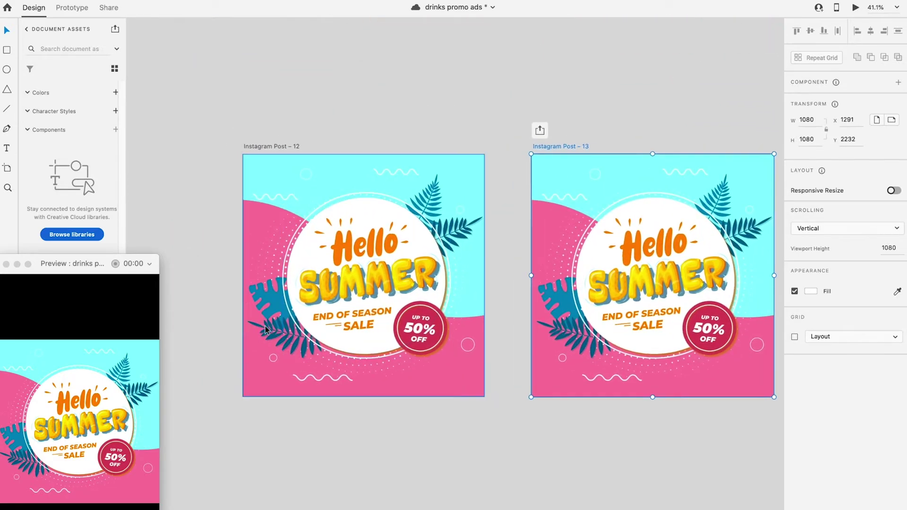
{"action": "left_click", "coordinate": [403, 235]}
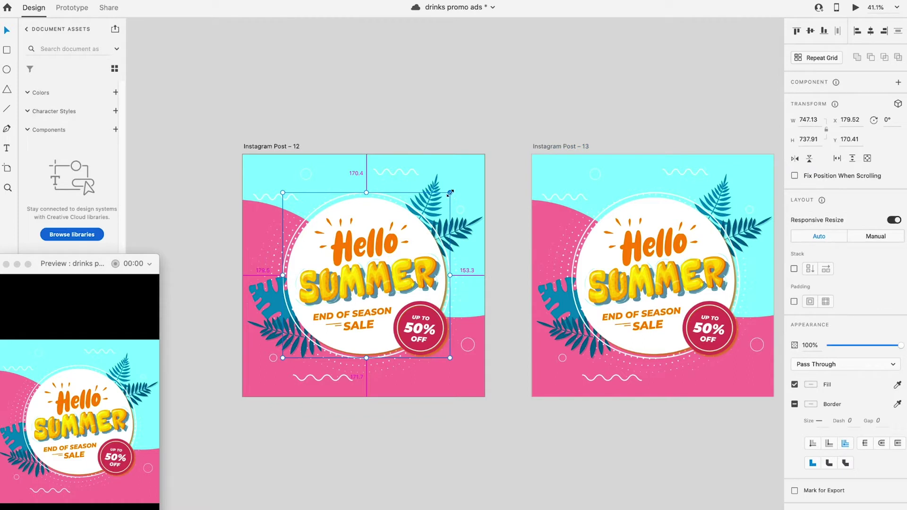
{"action": "left_click_drag", "start_coordinate": [443, 199], "coordinate": [385, 254]}
Step: Set the opacity of the halftone dots and the 50% off badge in Instagram Post – 12 to 0%
{"action": "left_click", "coordinate": [396, 237]}
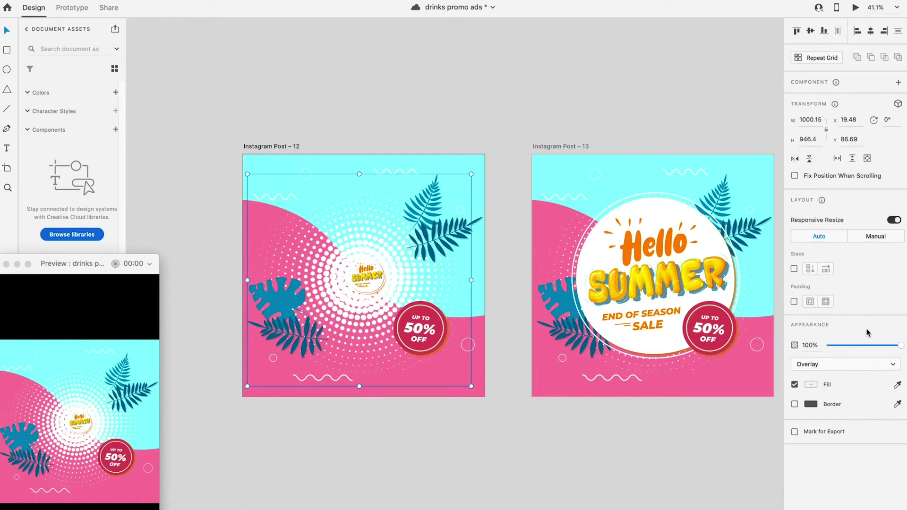
{"action": "key", "text": "Delete"}
{"action": "left_click", "coordinate": [420, 328]}
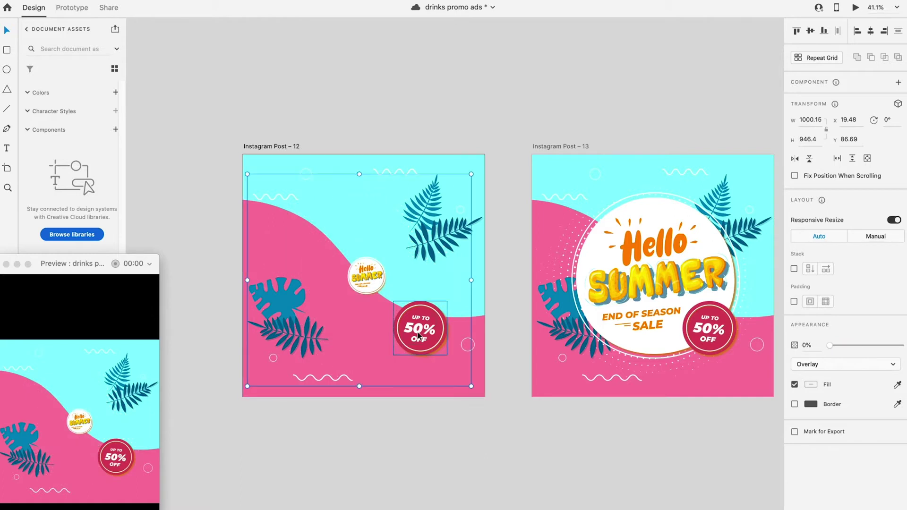
{"action": "key", "text": "Delete"}
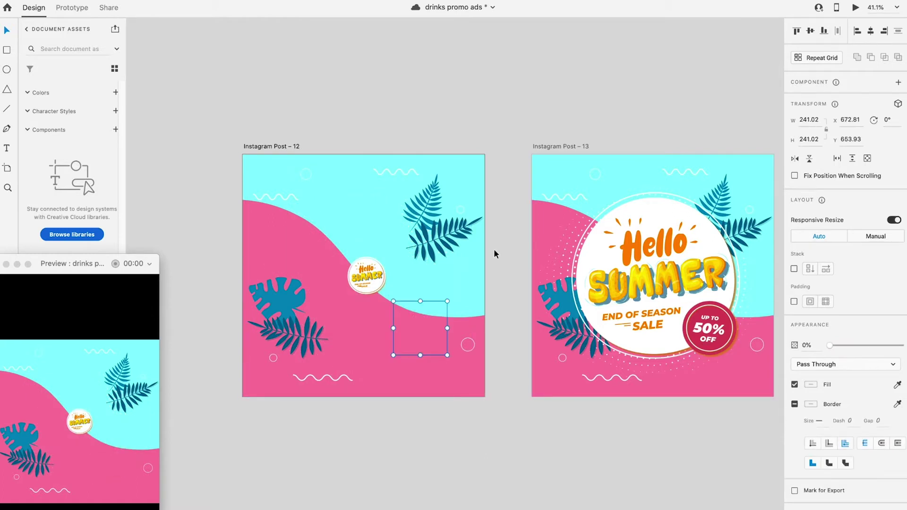
Step: Hide all four leaves in Instagram Post – 12 by setting their opacity to 0%
{"action": "left_click", "coordinate": [477, 244]}
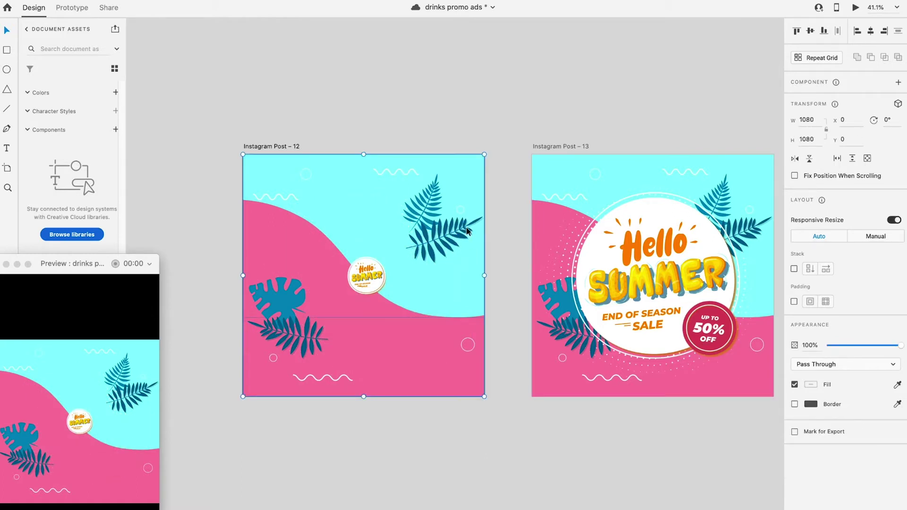
{"action": "left_click", "coordinate": [467, 232]}
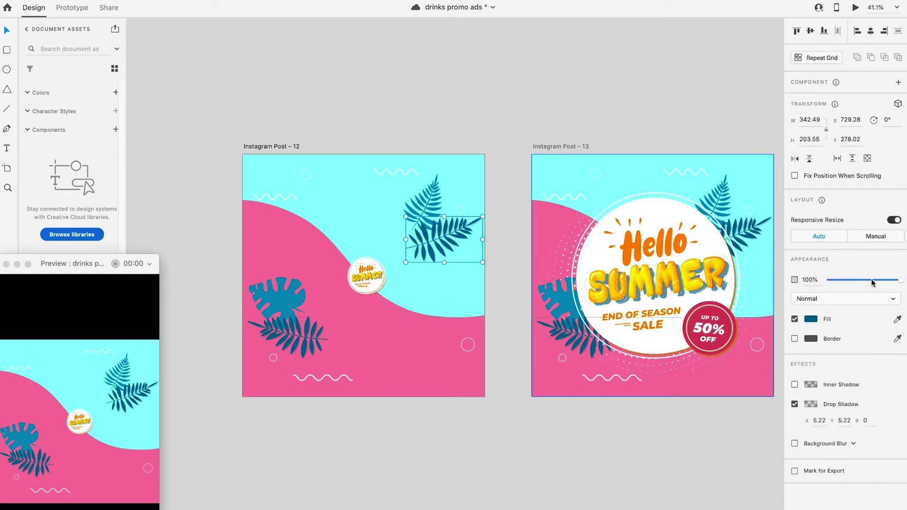
{"action": "key", "text": "Delete"}
{"action": "left_click", "coordinate": [437, 191]}
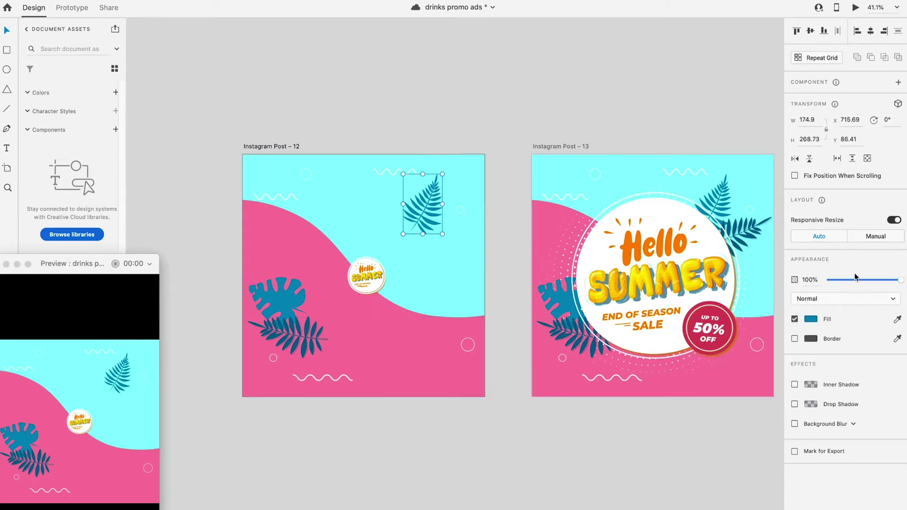
{"action": "left_click_drag", "start_coordinate": [850, 280], "coordinate": [826, 280]}
{"action": "left_click", "coordinate": [312, 327]}
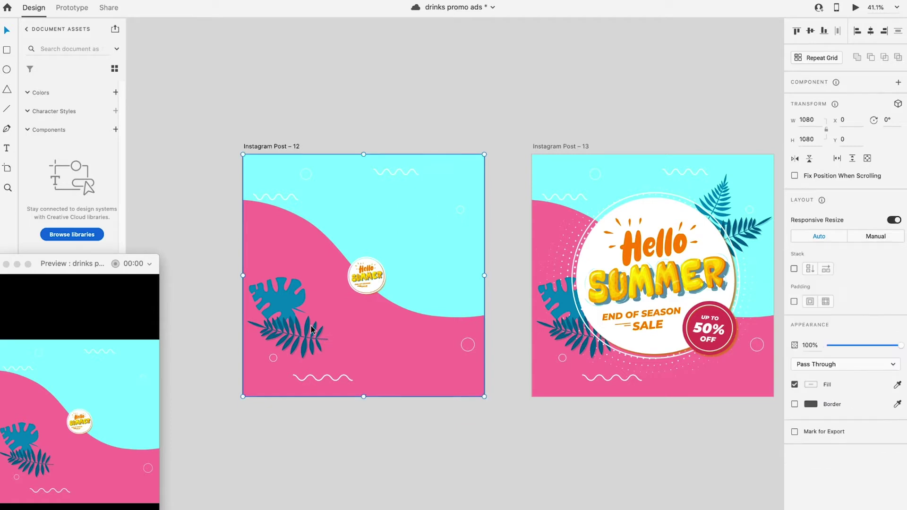
{"action": "left_click", "coordinate": [308, 328]}
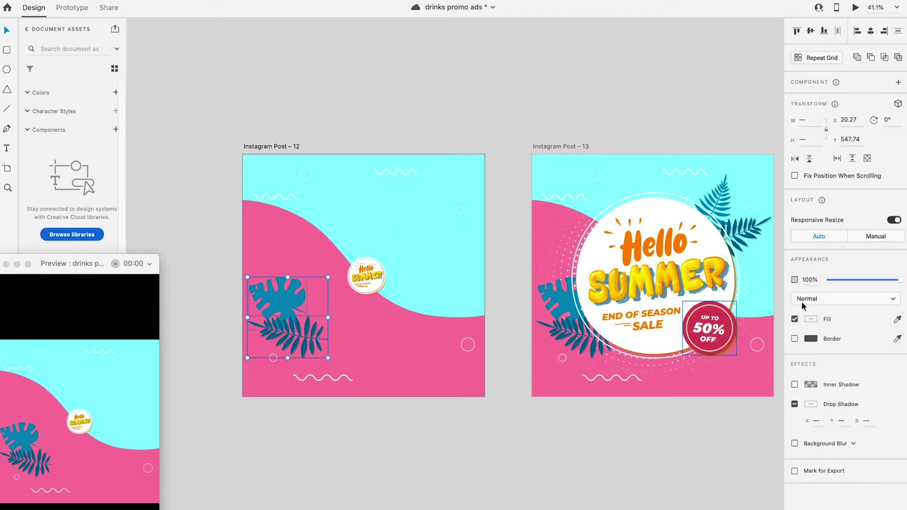
{"action": "left_click_drag", "start_coordinate": [853, 284], "coordinate": [812, 281]}
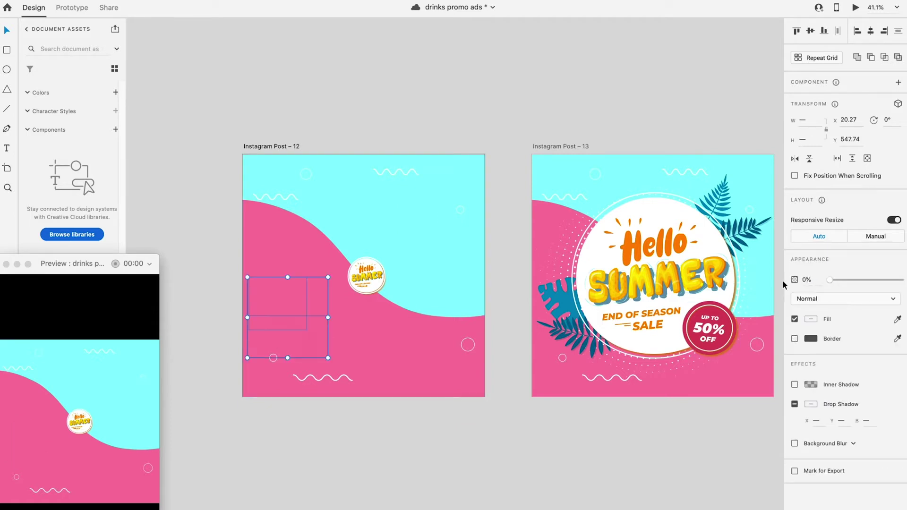
Step: Rotate the small Hello Summer badge in Instagram Post – 12 to -60°
{"action": "left_click", "coordinate": [374, 279]}
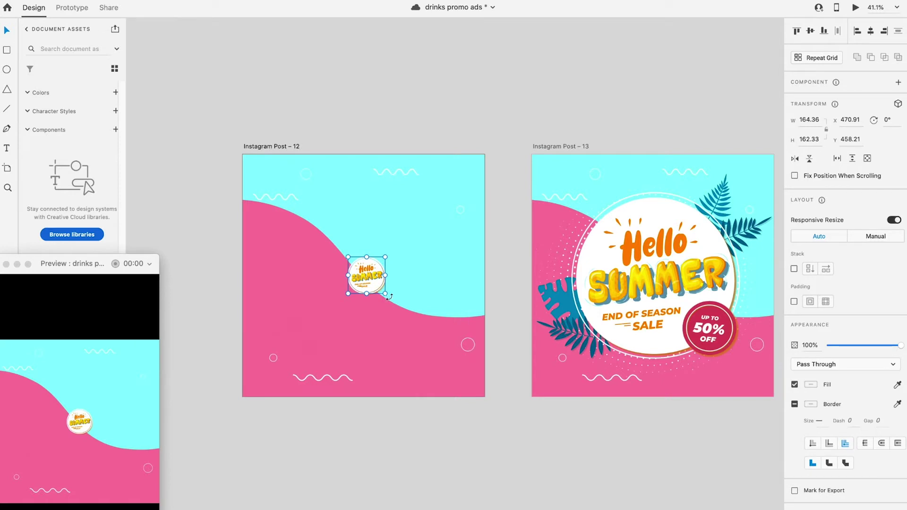
{"action": "left_click_drag", "start_coordinate": [389, 296], "coordinate": [401, 266]}
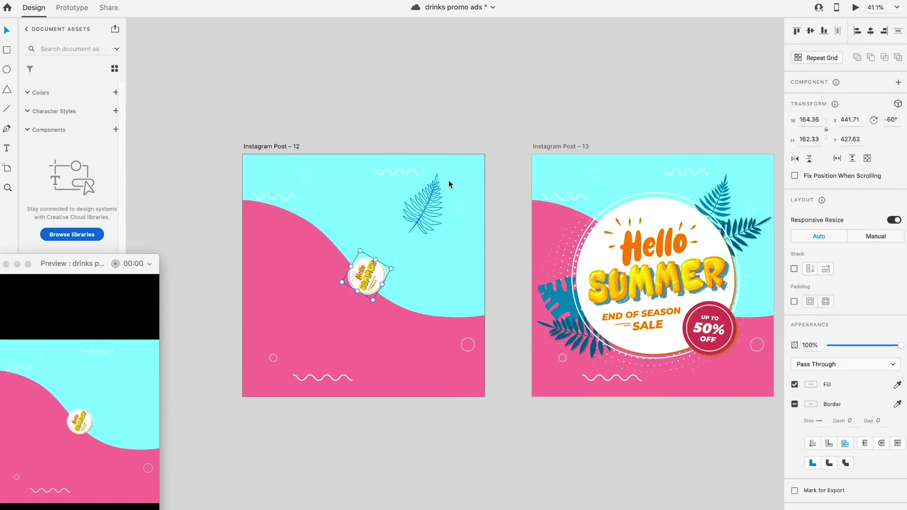
{"action": "left_click", "coordinate": [484, 127]}
Step: Set the opacity of the leaves and the 50% off badge in Instagram Post – 13 to 0%
{"action": "scroll", "coordinate": [484, 127], "scroll_direction": "right", "scroll_amount": 4}
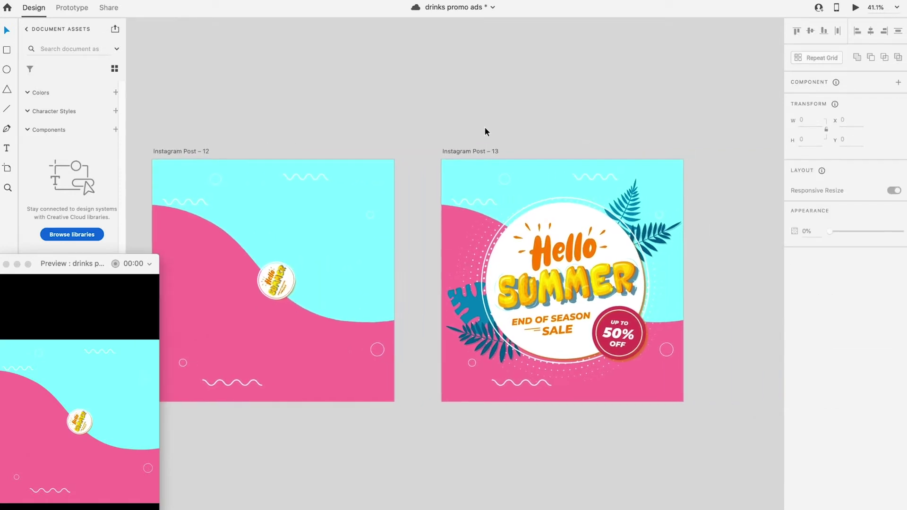
{"action": "left_click", "coordinate": [630, 199]}
{"action": "left_click_drag", "start_coordinate": [902, 280], "coordinate": [818, 282]}
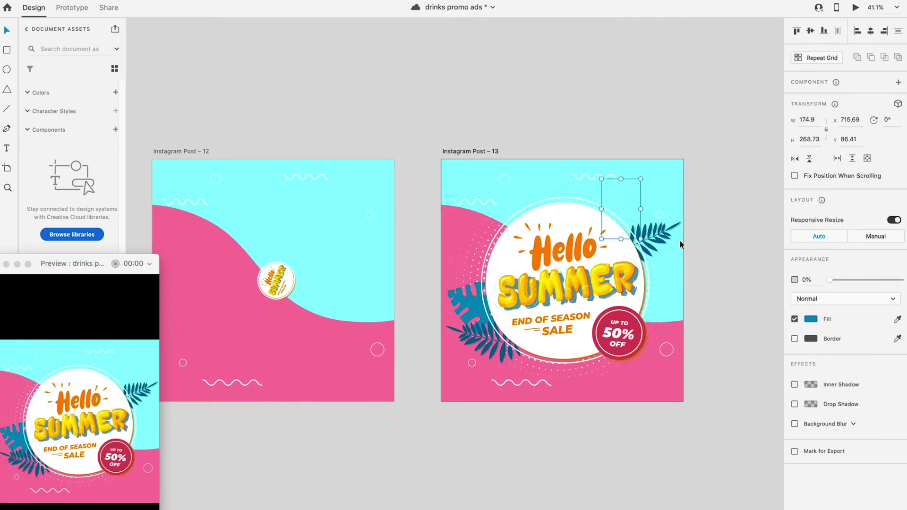
{"action": "left_click", "coordinate": [644, 233]}
{"action": "left_click", "coordinate": [632, 326], "text": "shift"}
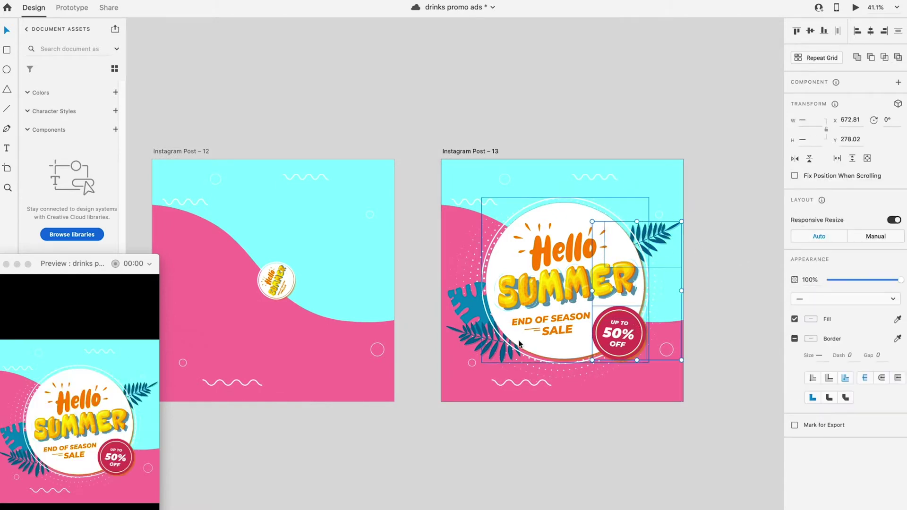
{"action": "left_click", "coordinate": [491, 349], "text": "shift"}
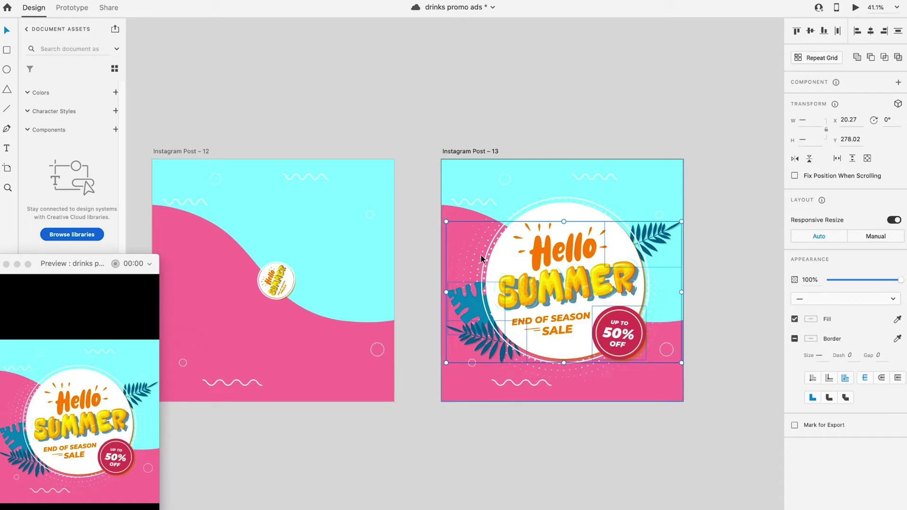
{"action": "left_click_drag", "start_coordinate": [901, 281], "coordinate": [772, 282]}
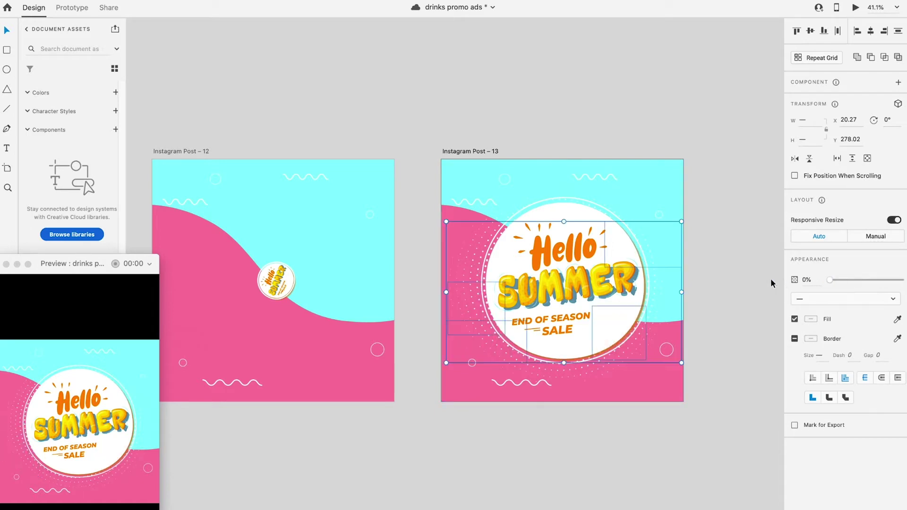
Step: Set the opacity of the halftone dots behind the Hello Summer badge in Instagram Post – 13 to 0%
{"action": "left_click", "coordinate": [571, 372]}
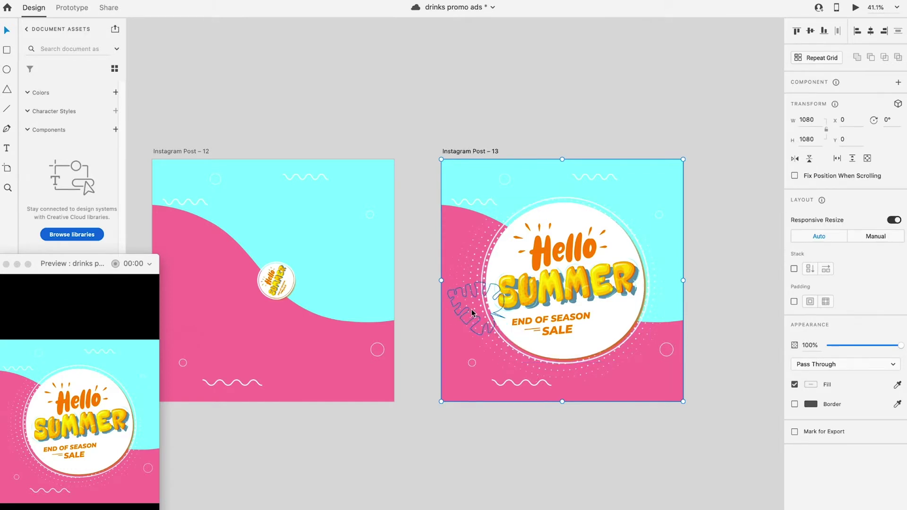
{"action": "left_click", "coordinate": [496, 464]}
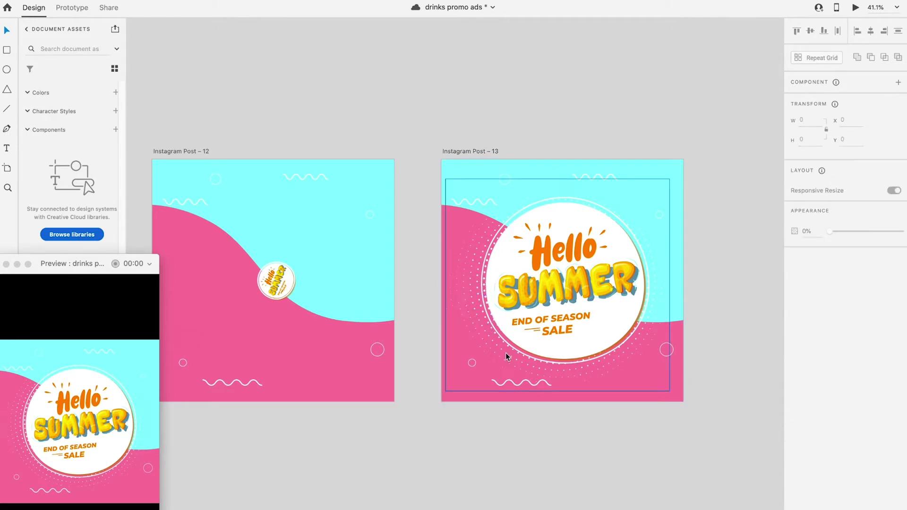
{"action": "left_click", "coordinate": [505, 353]}
{"action": "left_click_drag", "start_coordinate": [870, 345], "coordinate": [807, 345]}
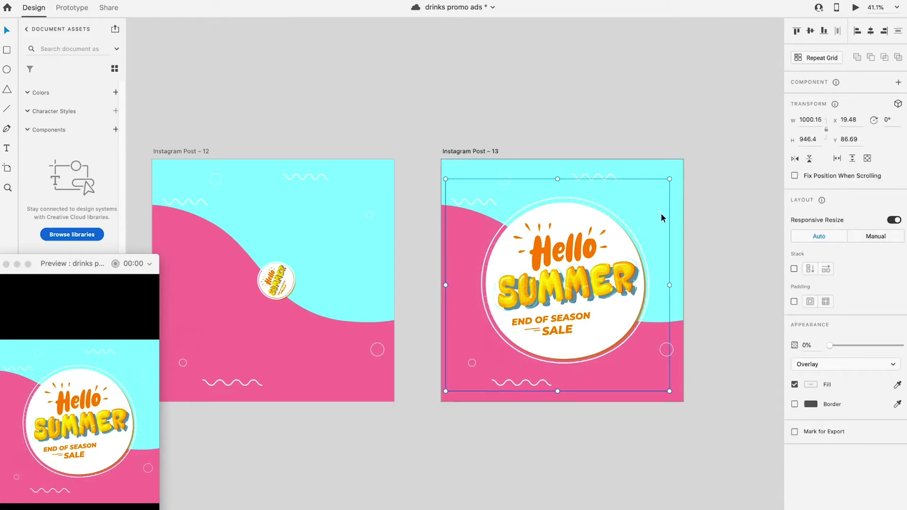
{"action": "key", "text": "Escape"}
Step: Hide the small rotated Hello Summer badge in Instagram Post – 12 by setting its opacity to 0%
{"action": "scroll", "coordinate": [463, 192], "scroll_direction": "left", "scroll_amount": 3}
{"action": "scroll", "coordinate": [463, 192], "scroll_direction": "down", "scroll_amount": 2}
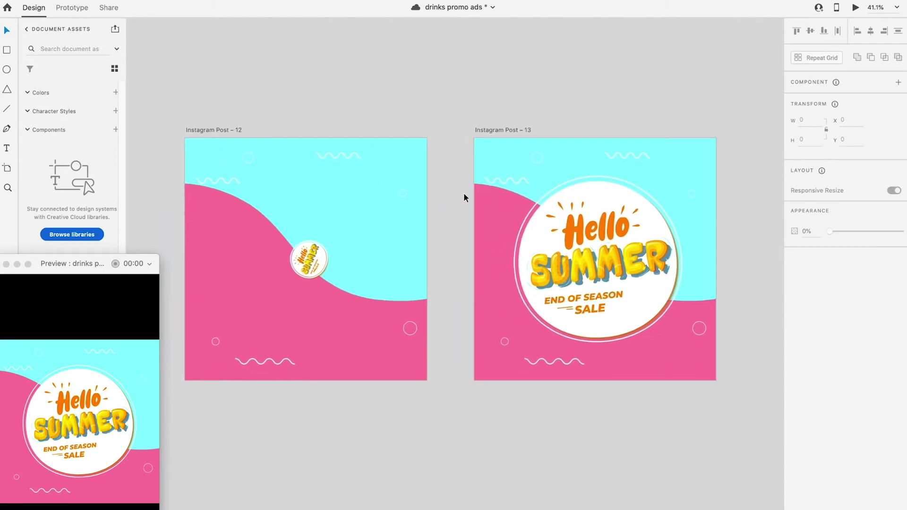
{"action": "left_click", "coordinate": [315, 255]}
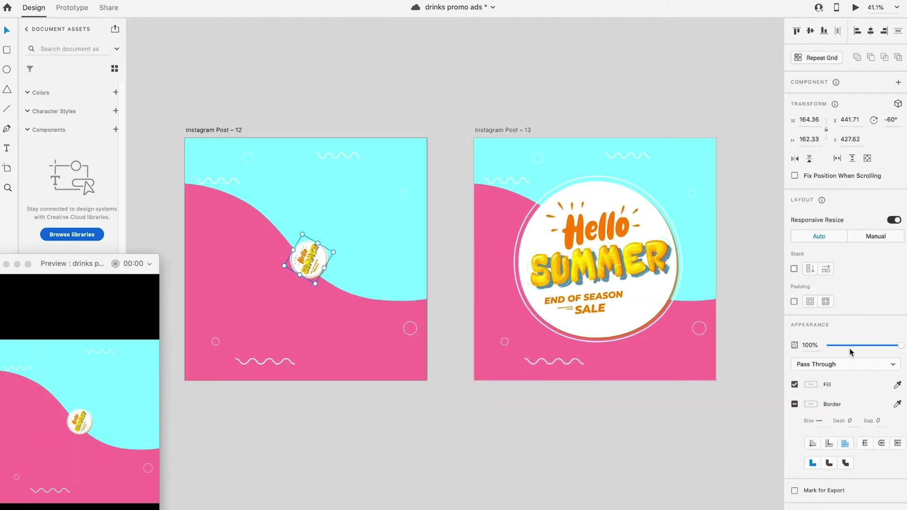
{"action": "left_click_drag", "start_coordinate": [849, 347], "coordinate": [807, 344]}
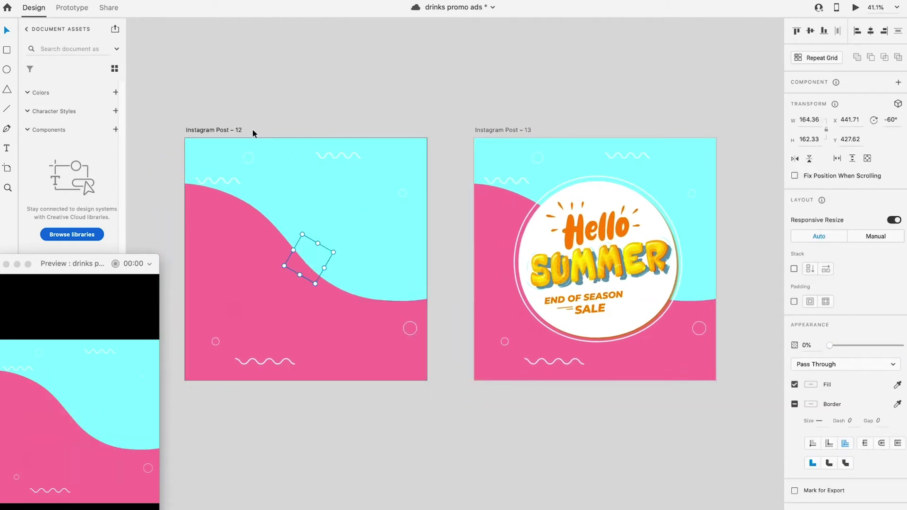
Step: In Prototype mode, link Instagram Post – 12 to Instagram Post – 13 with a Time trigger, 0.2 s delay and 0.8 s Auto-Animate
{"action": "left_click", "coordinate": [239, 130]}
{"action": "scroll", "coordinate": [246, 137], "scroll_direction": "down", "scroll_amount": 3}
{"action": "left_click", "coordinate": [72, 7]}
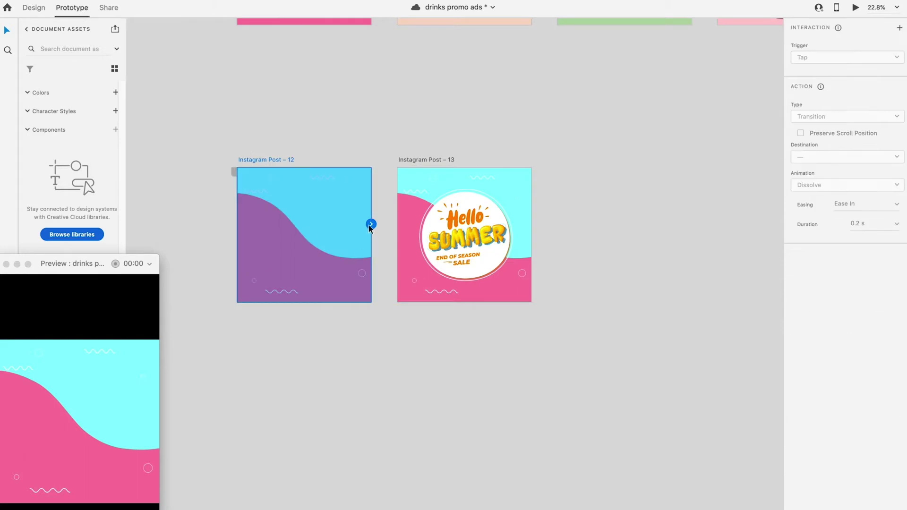
{"action": "left_click_drag", "start_coordinate": [371, 225], "coordinate": [452, 241]}
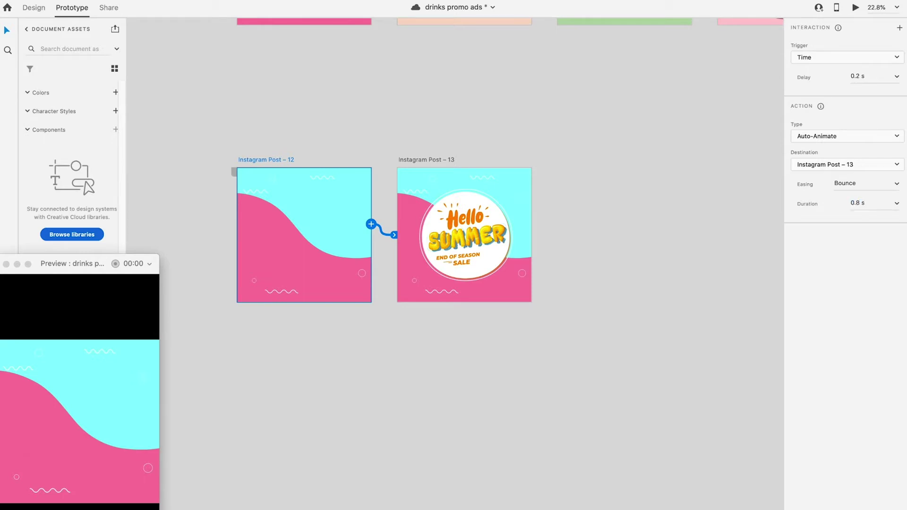
Step: Set the easing of the Auto-Animate transition to Ease In-Out and play it in the preview
{"action": "left_click", "coordinate": [894, 185]}
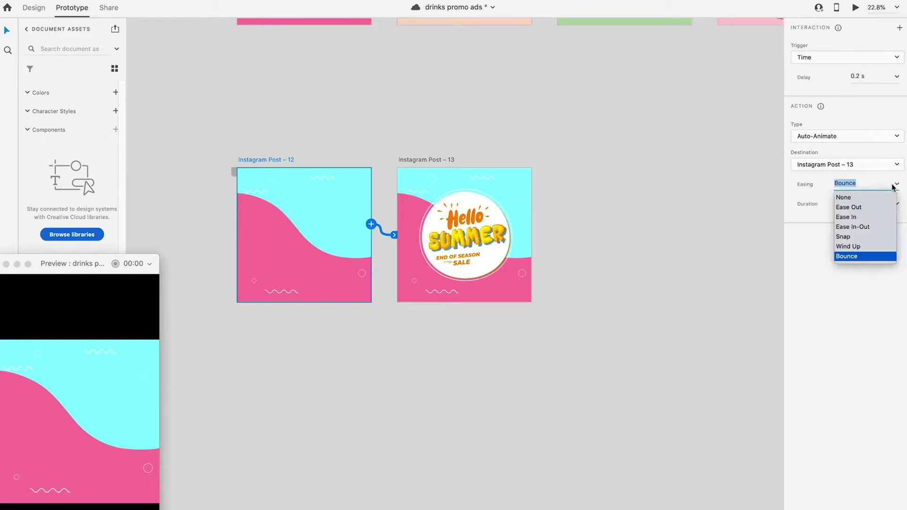
{"action": "left_click", "coordinate": [862, 228]}
{"action": "left_click", "coordinate": [132, 316]}
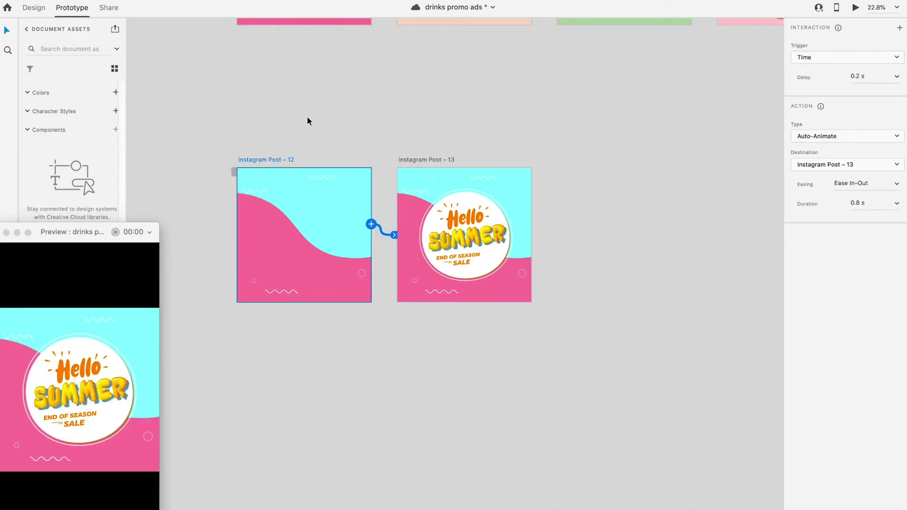
{"action": "left_click", "coordinate": [387, 121]}
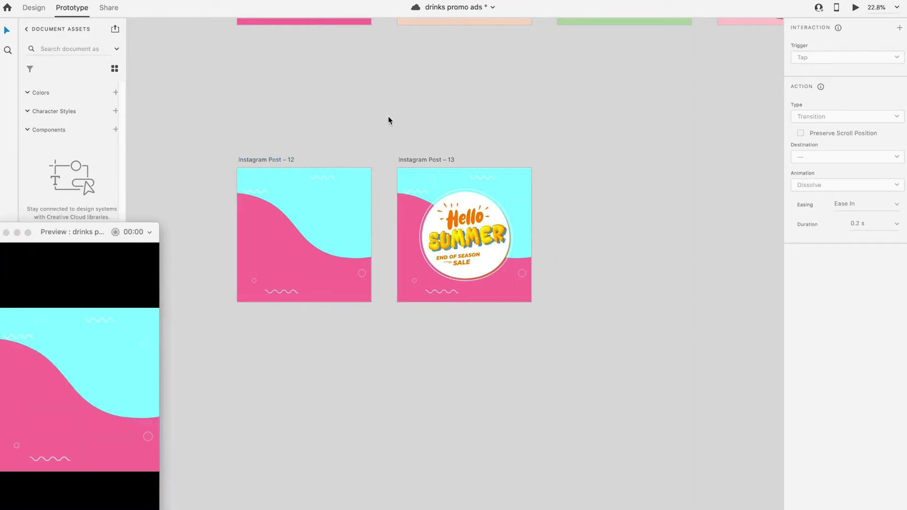
Step: Review the interaction settings of the link from Instagram Post – 12 to Instagram Post – 13
{"action": "left_click", "coordinate": [285, 158]}
{"action": "scroll", "coordinate": [394, 235], "scroll_direction": "up", "scroll_amount": 5}
{"action": "scroll", "coordinate": [389, 232], "scroll_direction": "left", "scroll_amount": 3}
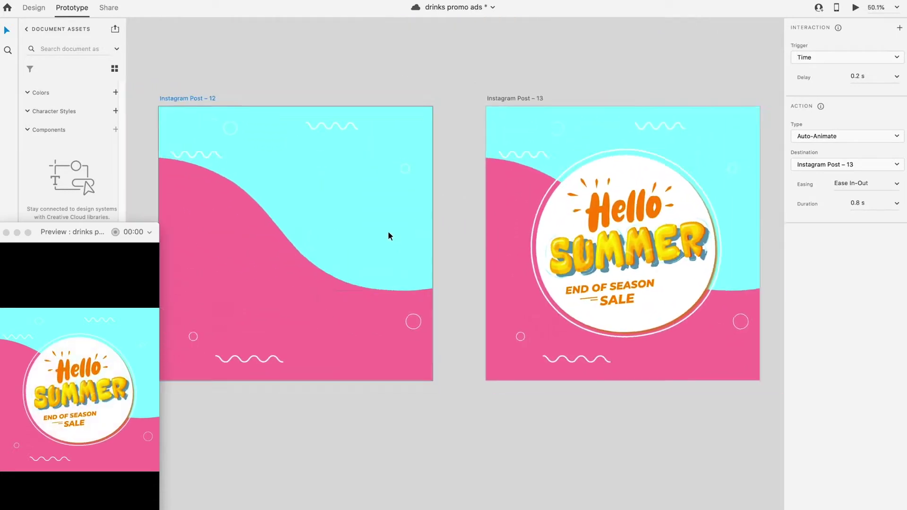
{"action": "scroll", "coordinate": [388, 231], "scroll_direction": "down", "scroll_amount": 3}
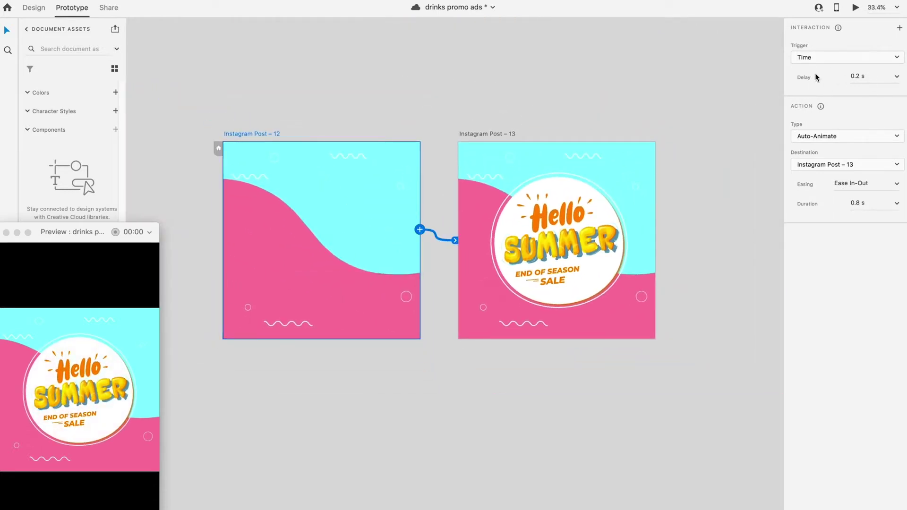
Step: Set the delay of the link from Instagram Post – 12 to Instagram Post – 13 to 0 s and replay it in the preview
{"action": "left_click", "coordinate": [876, 80]}
{"action": "left_click", "coordinate": [873, 81]}
{"action": "left_click", "coordinate": [502, 100]}
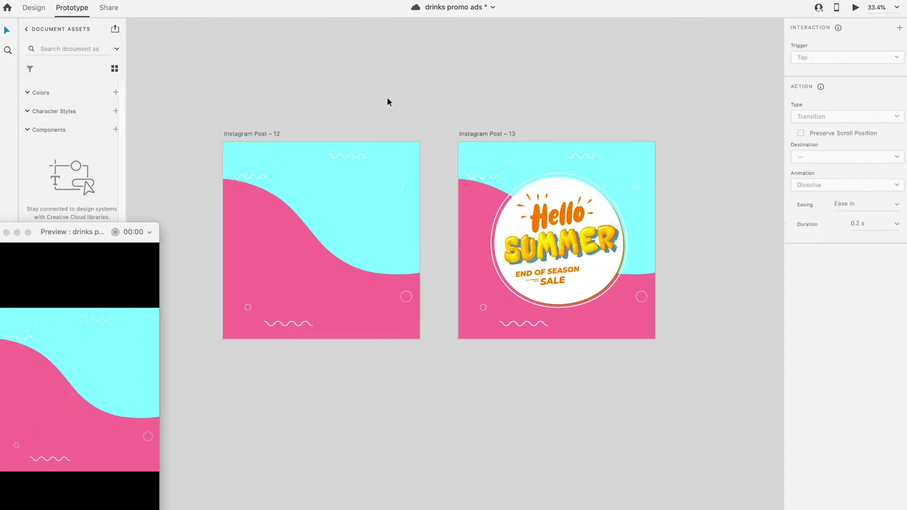
{"action": "left_click", "coordinate": [252, 134]}
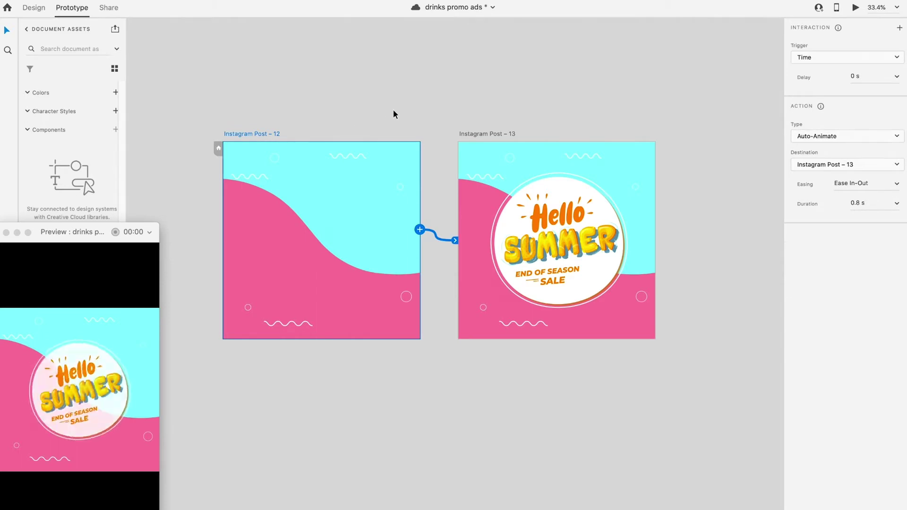
Step: Duplicate the Instagram Post – 13 artboard in Design mode and place the copy further along the row at X 3298
{"action": "scroll", "coordinate": [438, 130], "scroll_direction": "right", "scroll_amount": 5}
{"action": "scroll", "coordinate": [438, 129], "scroll_direction": "right", "scroll_amount": 5}
{"action": "scroll", "coordinate": [434, 127], "scroll_direction": "up", "scroll_amount": 1}
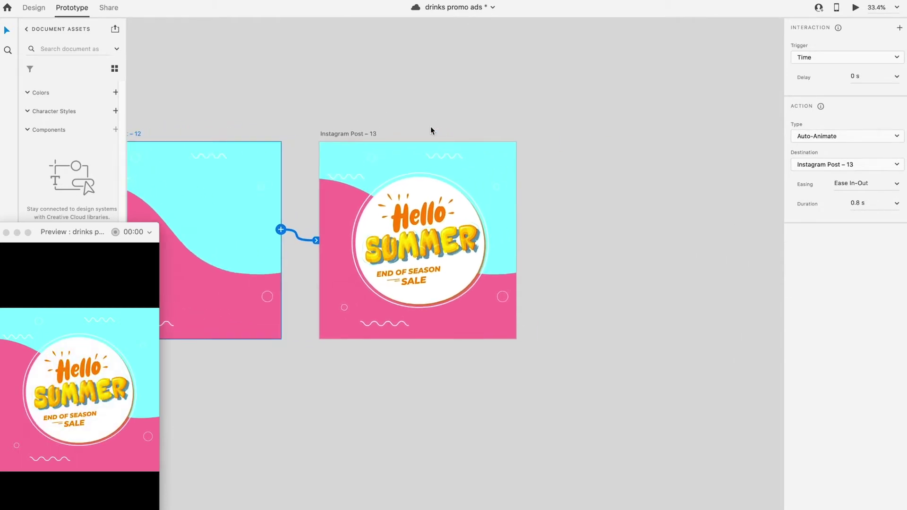
{"action": "left_click", "coordinate": [34, 8]}
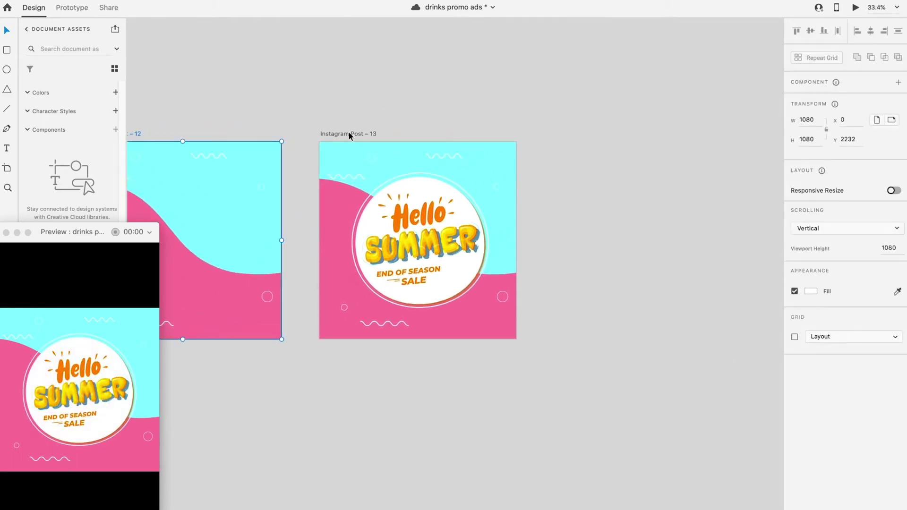
{"action": "left_click_drag", "start_coordinate": [349, 132], "coordinate": [714, 132]}
{"action": "scroll", "coordinate": [523, 231], "scroll_direction": "down", "scroll_amount": 5}
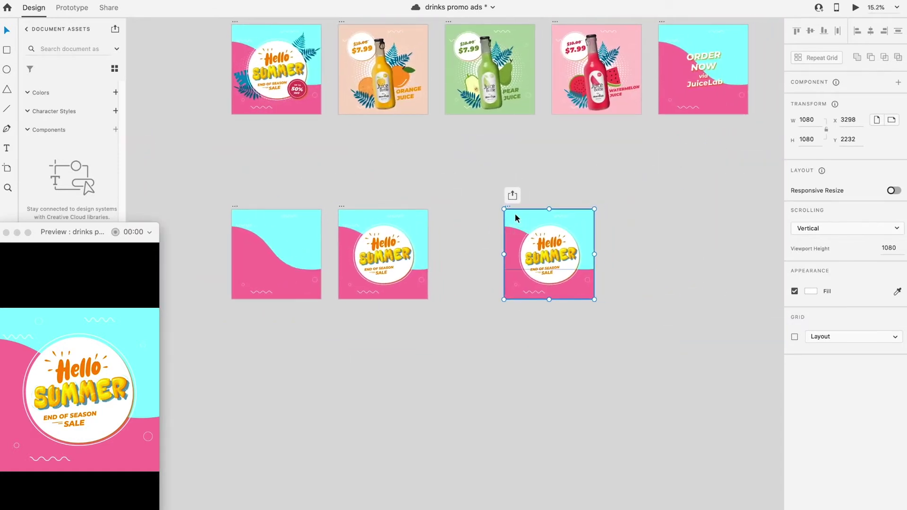
{"action": "scroll", "coordinate": [517, 216], "scroll_direction": "up", "scroll_amount": 5}
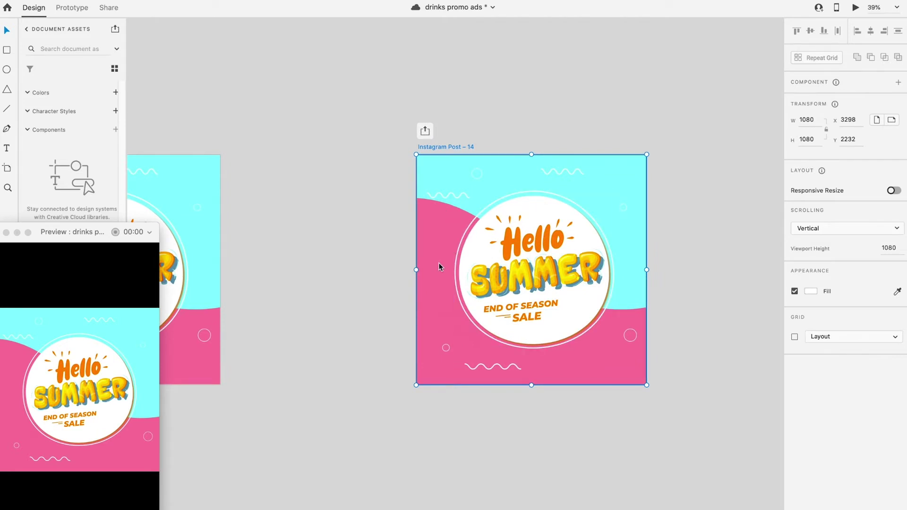
Step: Reveal the four hidden leaves around the badge in Instagram Post – 14 by setting each one's opacity to 100%
{"action": "left_click", "coordinate": [446, 283]}
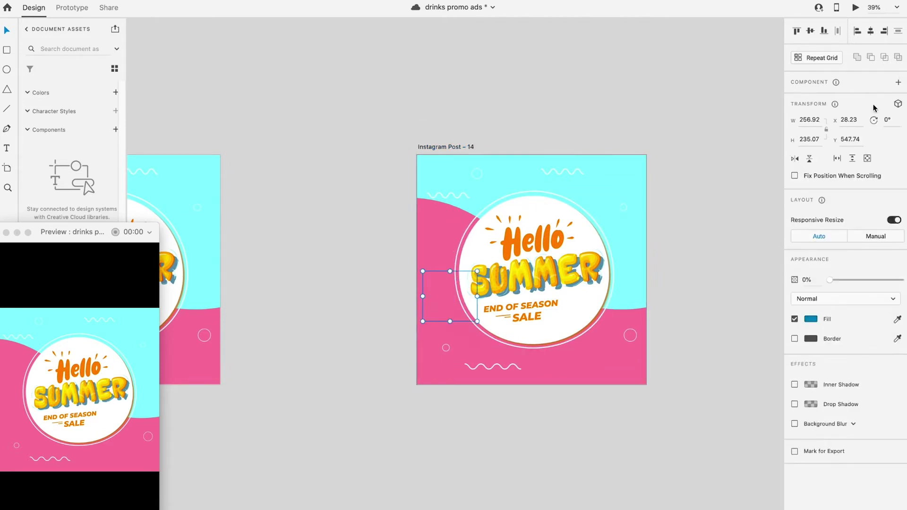
{"action": "left_click_drag", "start_coordinate": [849, 280], "coordinate": [904, 280]}
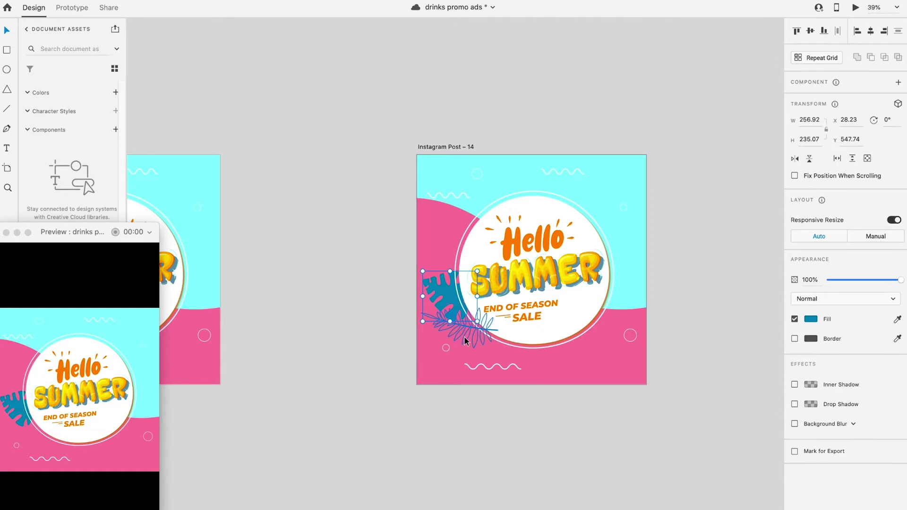
{"action": "left_click", "coordinate": [464, 336]}
{"action": "left_click_drag", "start_coordinate": [859, 282], "coordinate": [904, 280]}
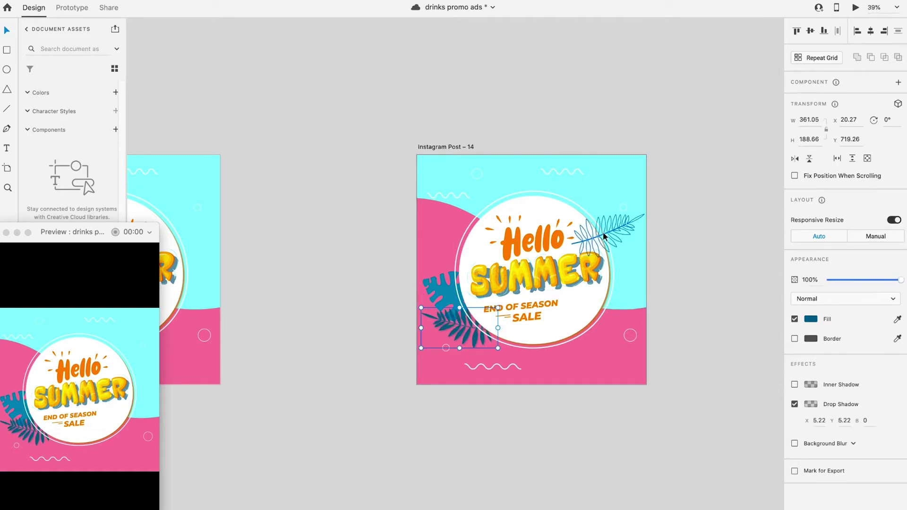
{"action": "left_click", "coordinate": [609, 231]}
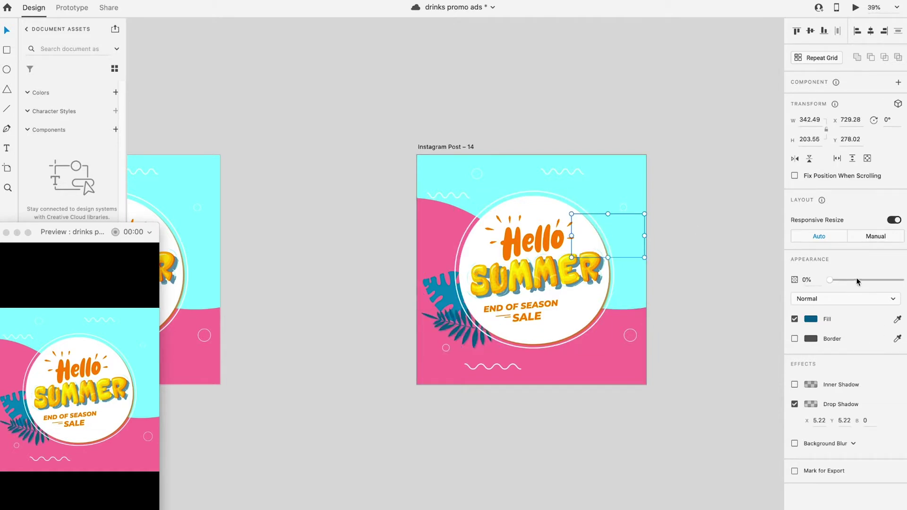
{"action": "left_click_drag", "start_coordinate": [858, 280], "coordinate": [904, 280]}
{"action": "left_click", "coordinate": [592, 197]}
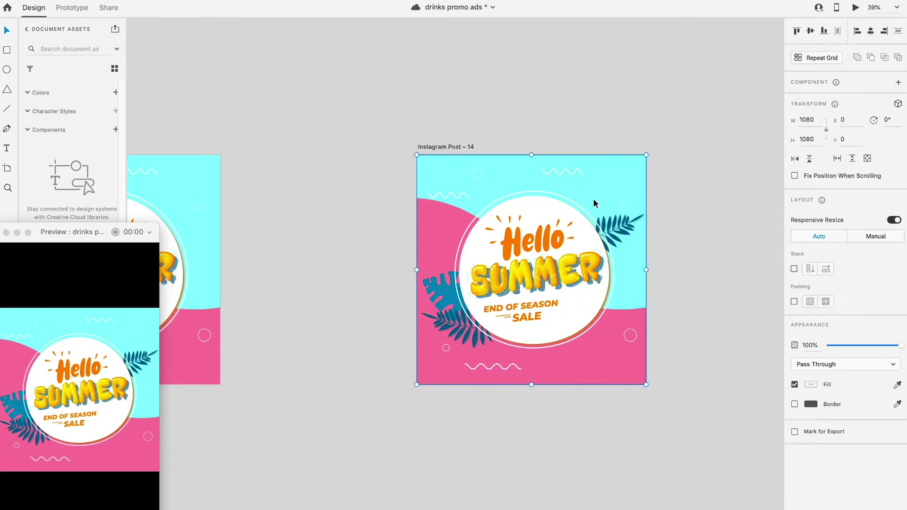
{"action": "double_click", "coordinate": [602, 195]}
{"action": "left_click_drag", "start_coordinate": [859, 280], "coordinate": [903, 280]}
Step: Show the Up to 50% Off badge and the dotted Group 5 pattern in Instagram Post – 14 at 100% opacity
{"action": "left_click", "coordinate": [582, 334]}
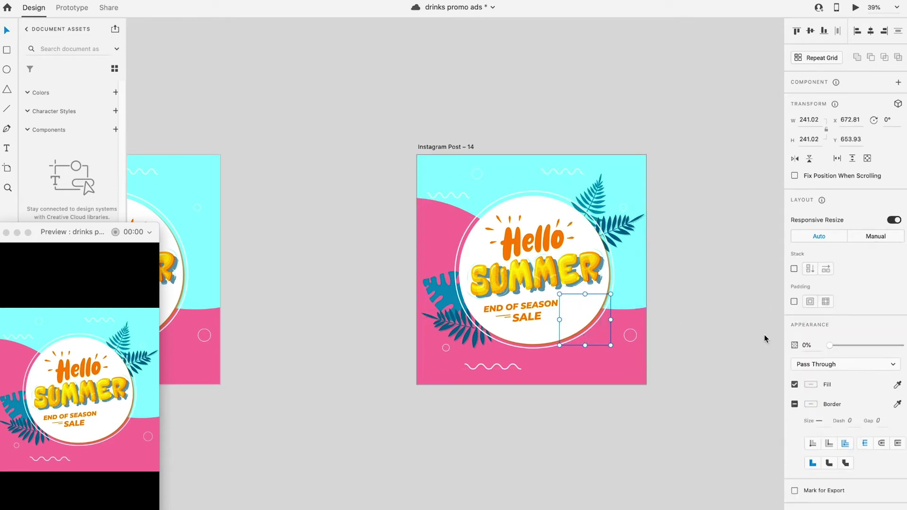
{"action": "left_click_drag", "start_coordinate": [828, 345], "coordinate": [902, 346]}
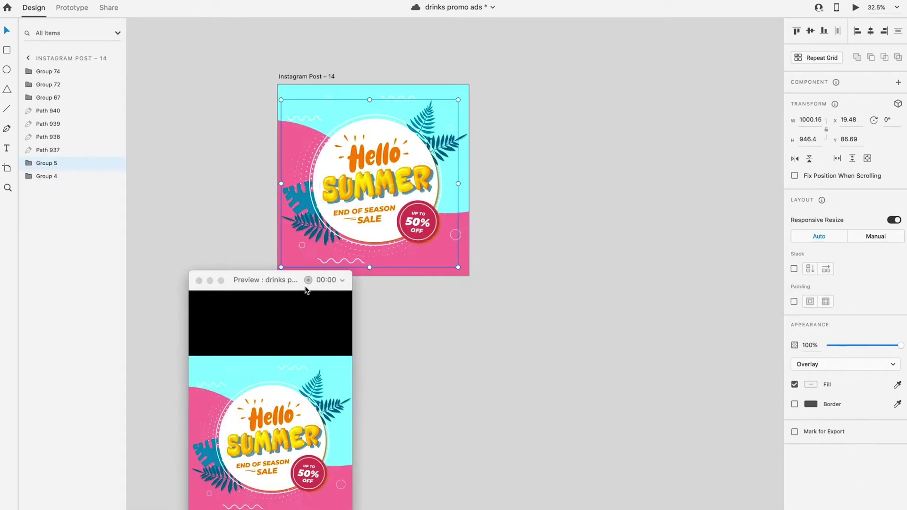
{"action": "left_click_drag", "start_coordinate": [289, 282], "coordinate": [98, 237]}
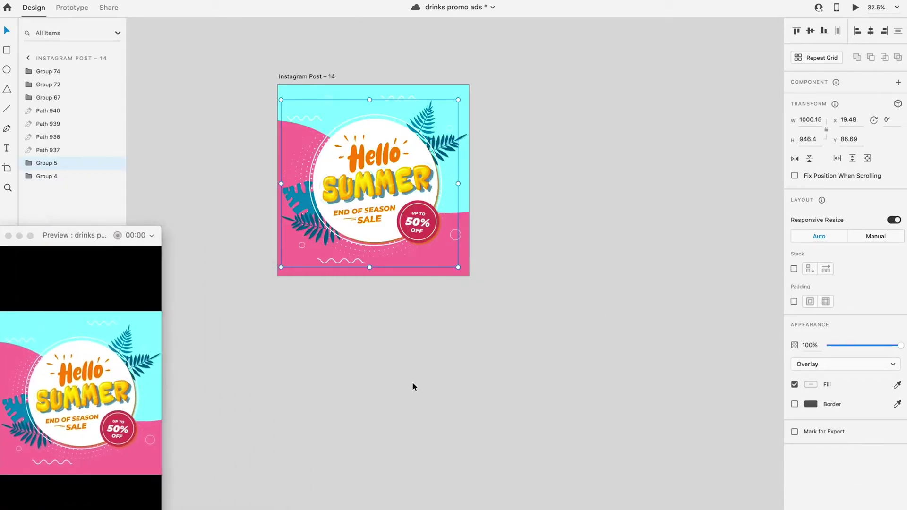
Step: Duplicate the Instagram Post – 14 artboard and place the copy beside Instagram Post – 13 at X 2582
{"action": "scroll", "coordinate": [413, 382], "scroll_direction": "left", "scroll_amount": 5}
{"action": "left_click", "coordinate": [301, 204]}
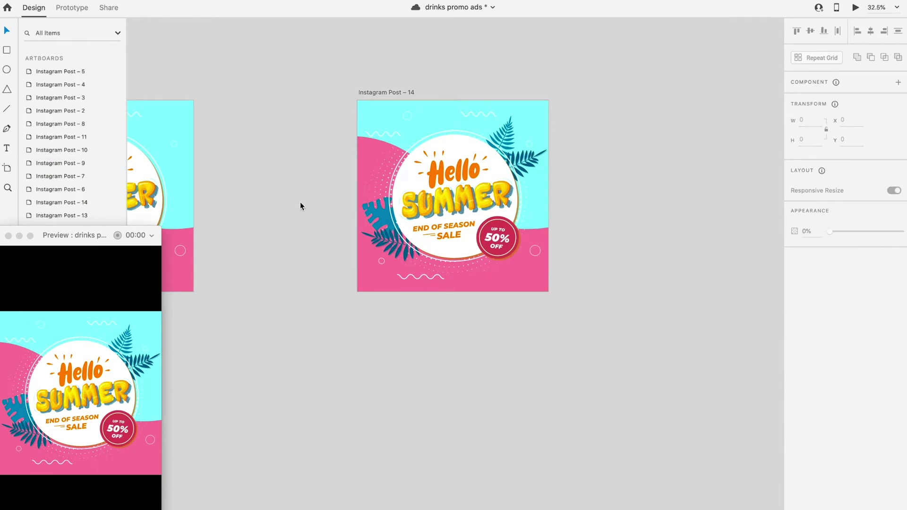
{"action": "scroll", "coordinate": [300, 204], "scroll_direction": "down", "scroll_amount": 5}
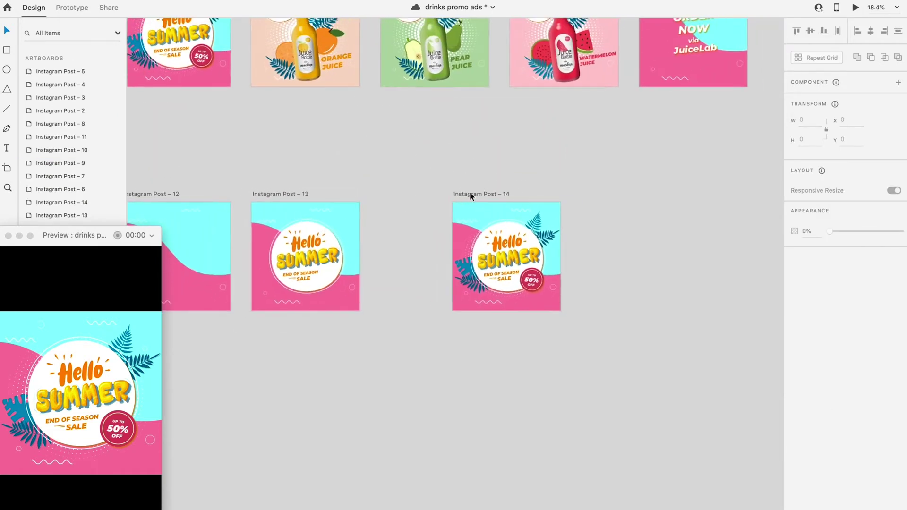
{"action": "left_click_drag", "start_coordinate": [470, 192], "coordinate": [403, 193]}
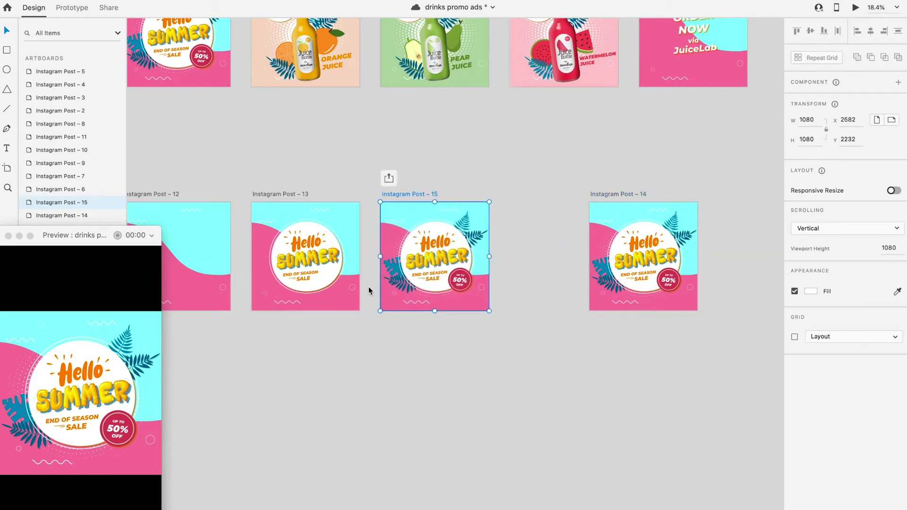
Step: Select both lower-left leaves, Path 937 and Path 938, in Instagram Post – 15 and scale them down
{"action": "scroll", "coordinate": [369, 287], "scroll_direction": "up", "scroll_amount": 3}
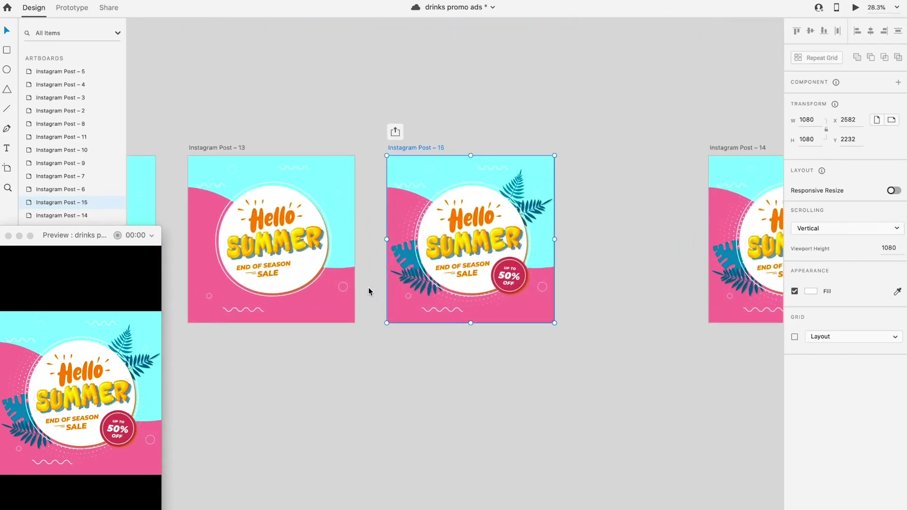
{"action": "left_click", "coordinate": [429, 292]}
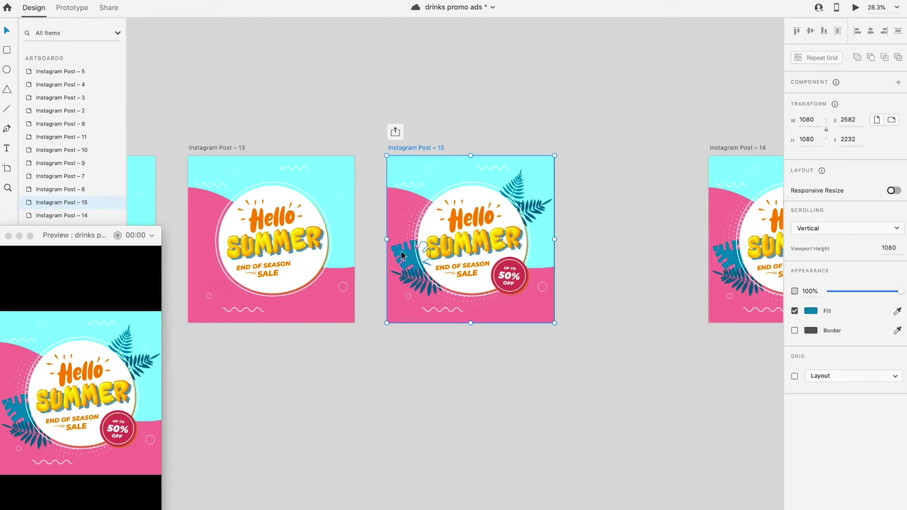
{"action": "left_click", "coordinate": [429, 294], "text": "shift"}
{"action": "scroll", "coordinate": [421, 335], "scroll_direction": "up", "scroll_amount": 4}
{"action": "left_click_drag", "start_coordinate": [420, 337], "coordinate": [438, 323]}
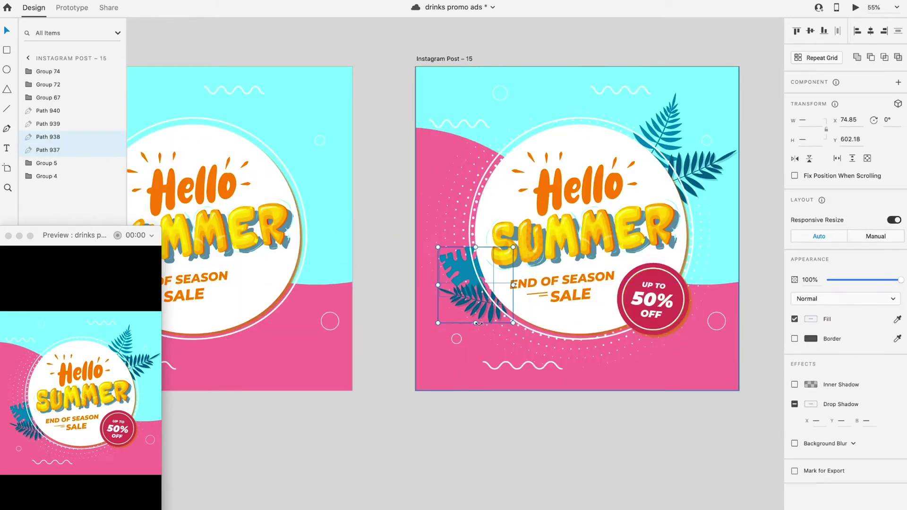
Step: Rotate the two lower-left leaves to -15°, tuck them behind the white circle and set their opacity to 0%
{"action": "left_click_drag", "start_coordinate": [518, 327], "coordinate": [526, 310]}
{"action": "left_click_drag", "start_coordinate": [455, 276], "coordinate": [521, 273]}
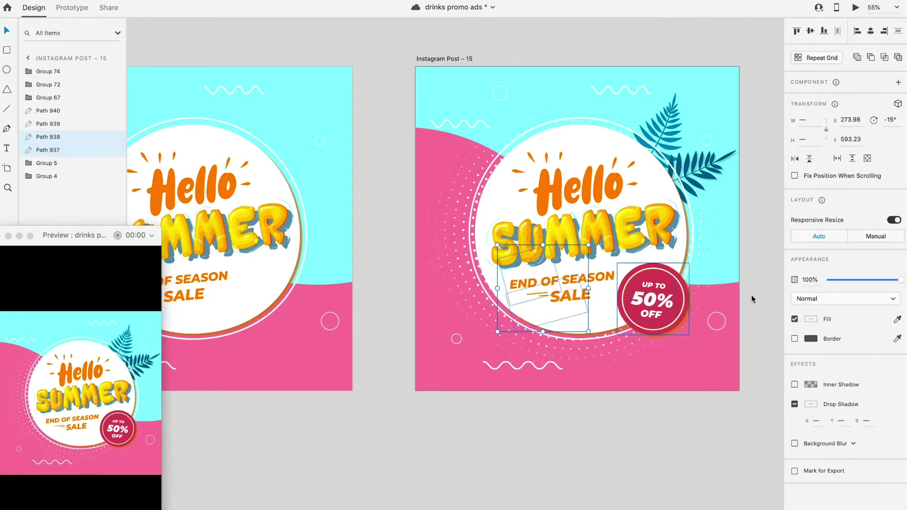
{"action": "left_click_drag", "start_coordinate": [850, 280], "coordinate": [816, 280]}
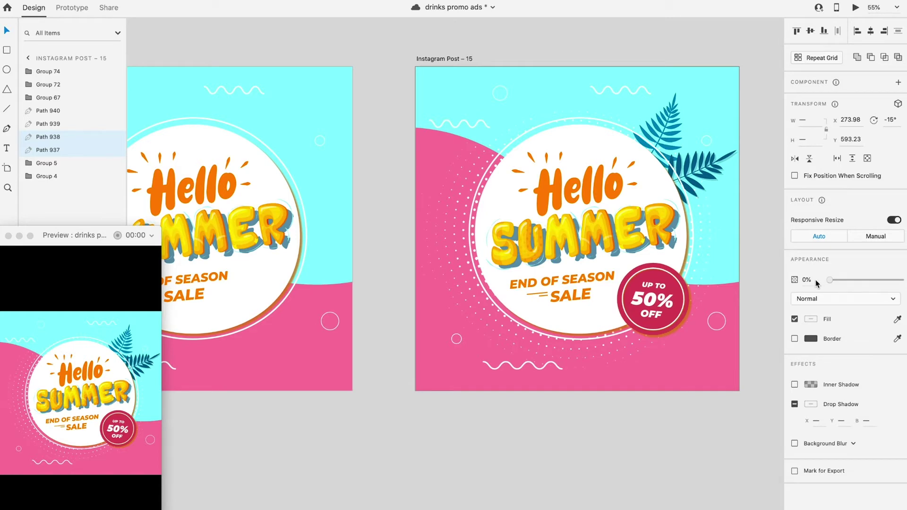
Step: Scale down the two upper-right leaves in Instagram Post – 15, rotate them to -13° and tuck them behind the white circle
{"action": "left_click", "coordinate": [676, 105]}
{"action": "left_click", "coordinate": [728, 152], "text": "shift"}
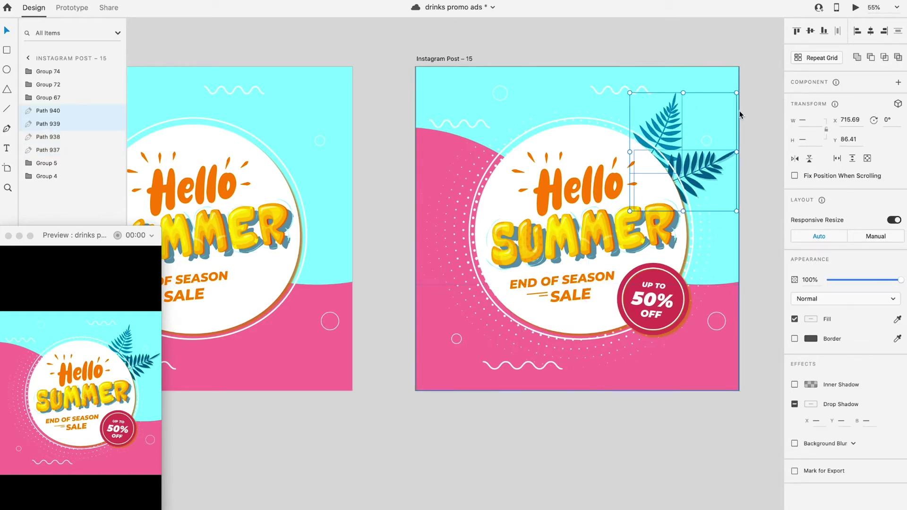
{"action": "left_click_drag", "start_coordinate": [737, 211], "coordinate": [726, 197]}
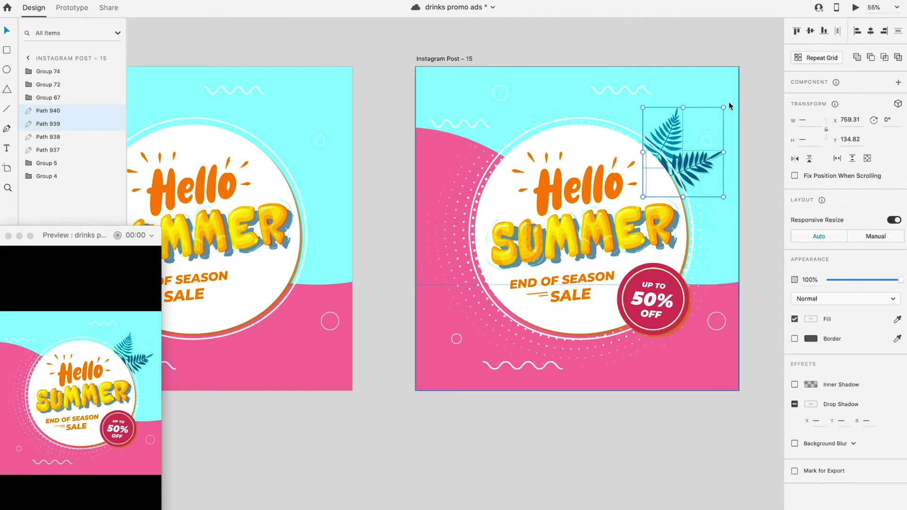
{"action": "left_click_drag", "start_coordinate": [726, 104], "coordinate": [712, 96]}
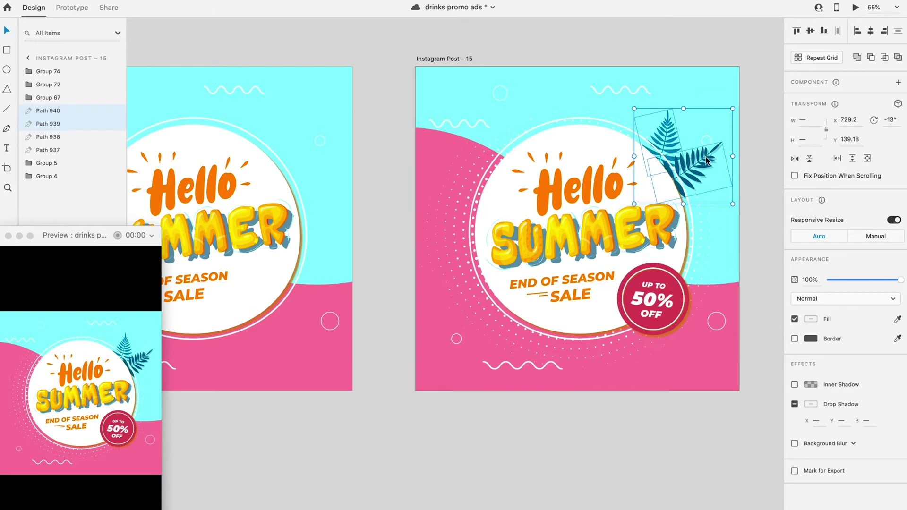
{"action": "left_click_drag", "start_coordinate": [707, 156], "coordinate": [656, 206]}
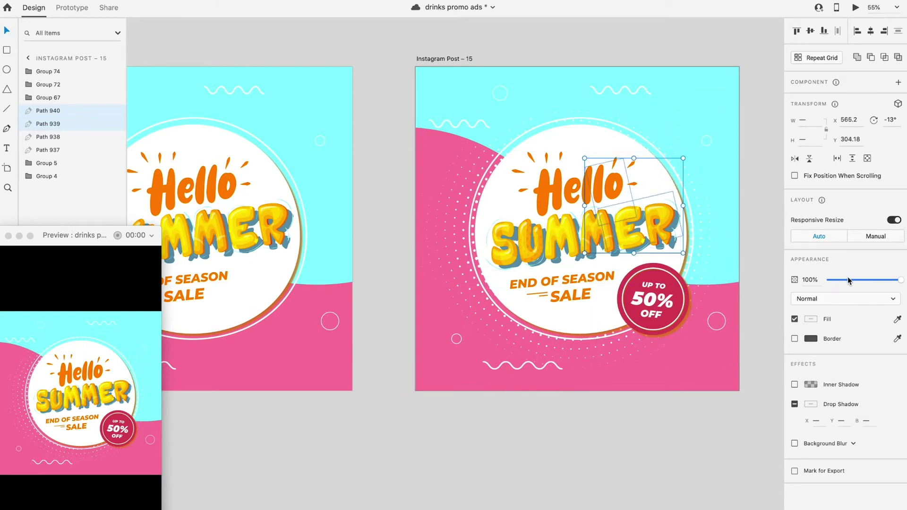
Step: Hide the Up to 50% Off badge in Instagram Post – 15 by setting its opacity to 0%
{"action": "left_click", "coordinate": [678, 307]}
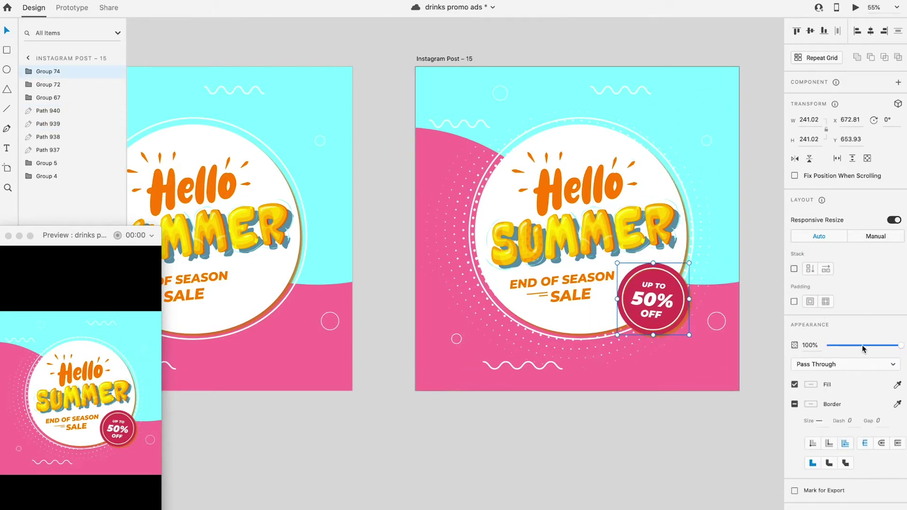
{"action": "left_click_drag", "start_coordinate": [863, 349], "coordinate": [830, 346]}
{"action": "left_click", "coordinate": [599, 406]}
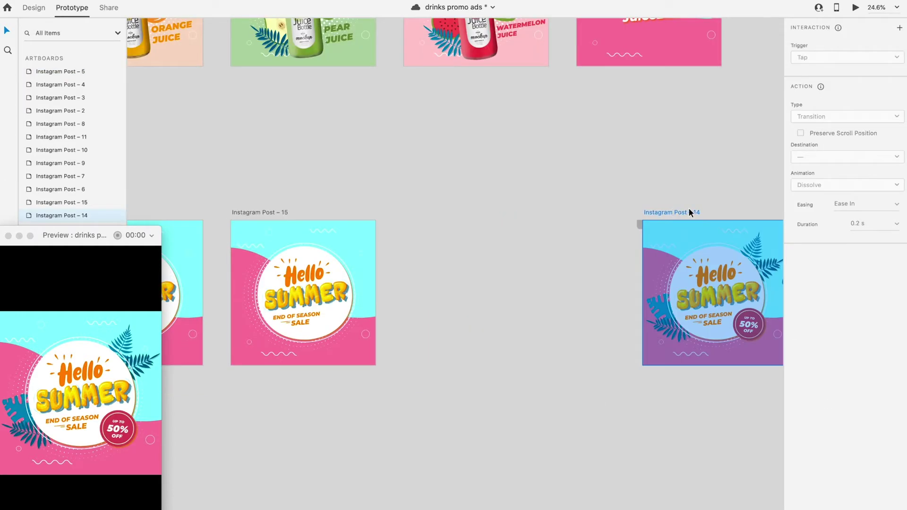
Step: Duplicate Instagram Post – 14 beside Instagram Post – 15 and set the opacity of the copy's Up to 50% Off badge to 0%
{"action": "left_click_drag", "start_coordinate": [688, 207], "coordinate": [449, 211]}
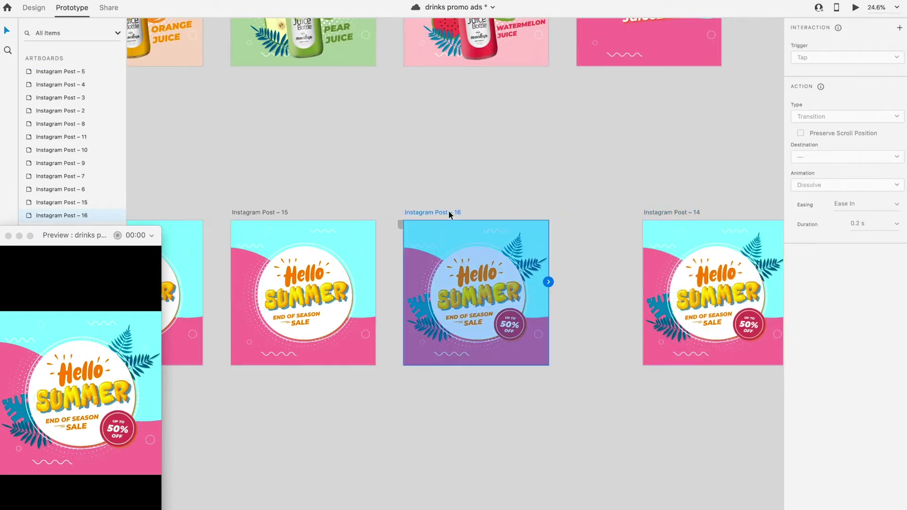
{"action": "left_click", "coordinate": [34, 8]}
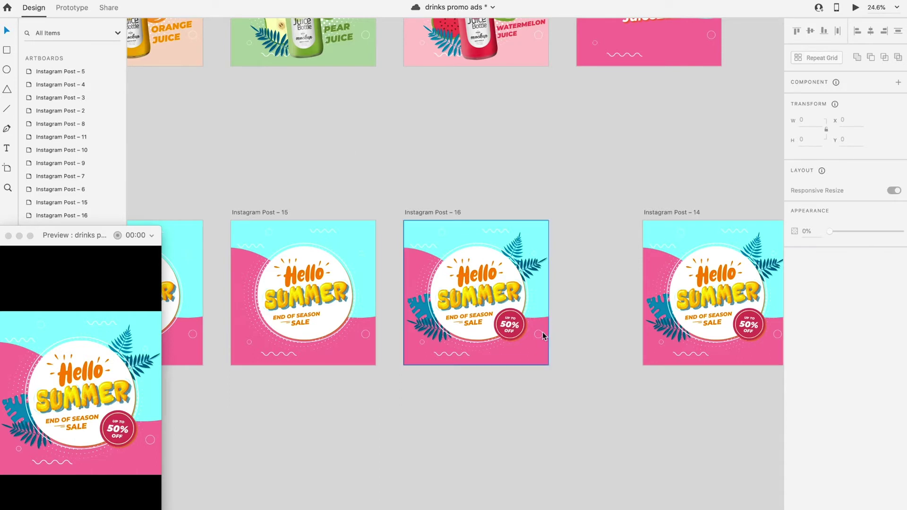
{"action": "left_click", "coordinate": [510, 325]}
{"action": "left_click_drag", "start_coordinate": [875, 345], "coordinate": [827, 346]}
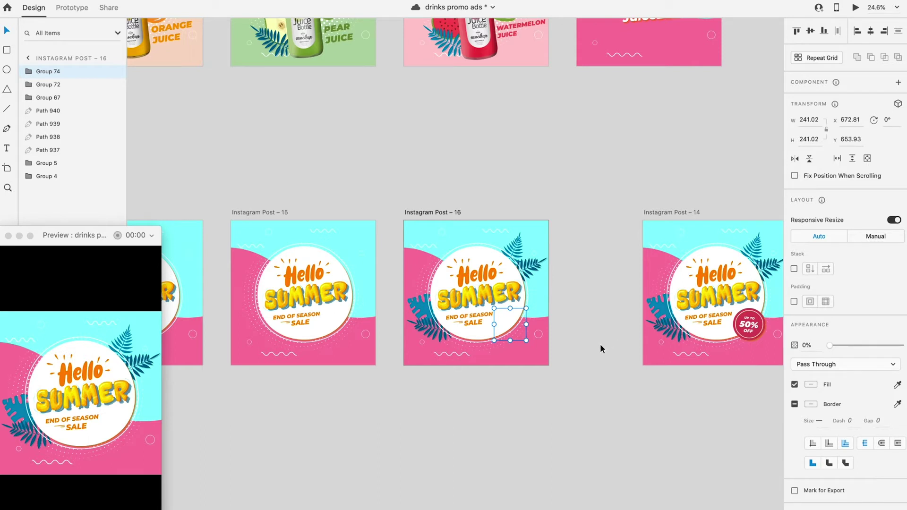
{"action": "left_click", "coordinate": [504, 411]}
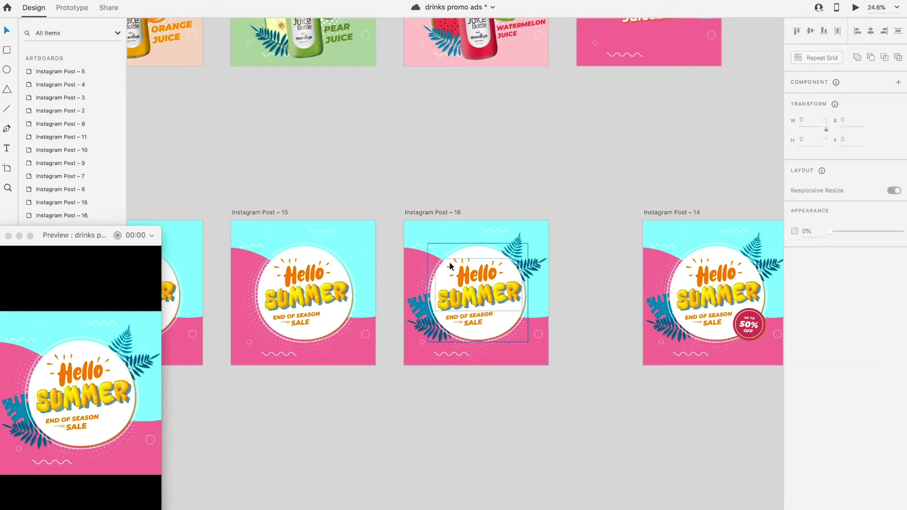
Step: In Prototype mode, link Instagram Post – 15 to Instagram Post – 16 with a Time trigger, 0.2 s delay and 0.8 s Ease In-Out Auto-Animate
{"action": "left_click", "coordinate": [259, 213]}
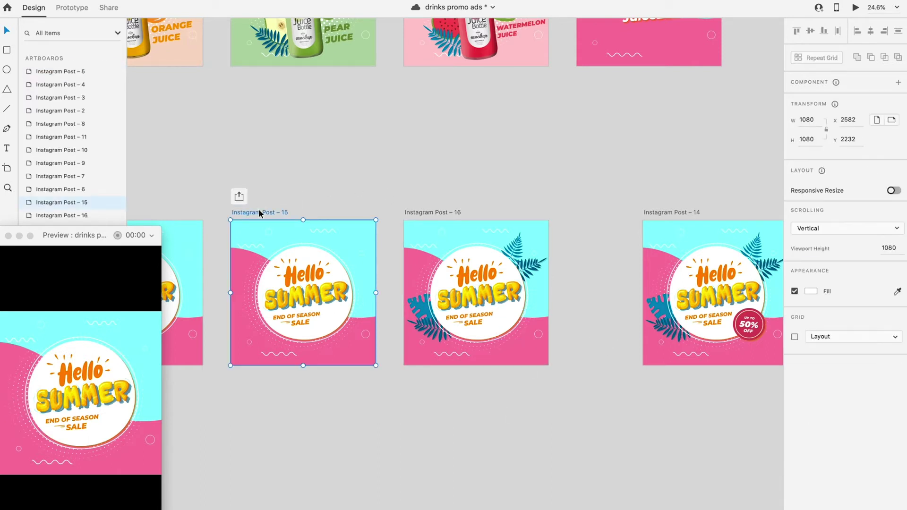
{"action": "left_click", "coordinate": [73, 8]}
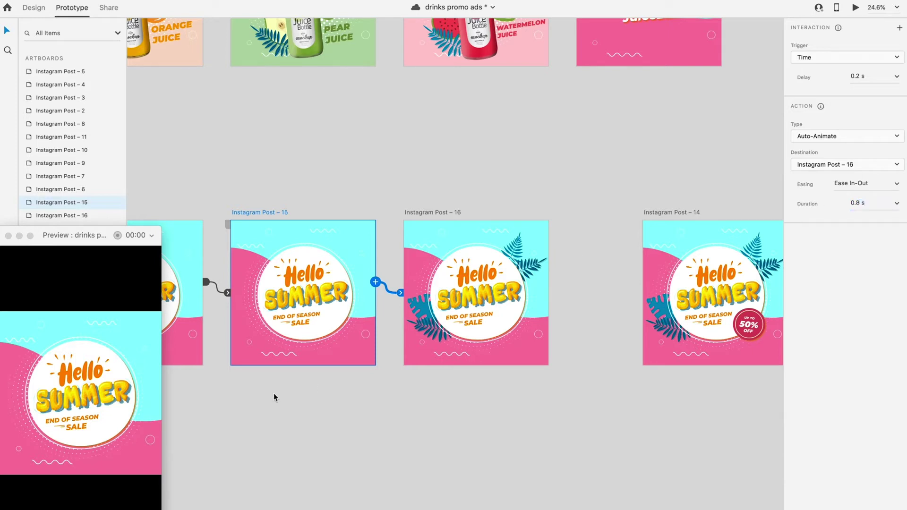
{"action": "scroll", "coordinate": [305, 198], "scroll_direction": "down", "scroll_amount": 2}
{"action": "scroll", "coordinate": [305, 199], "scroll_direction": "left", "scroll_amount": 5}
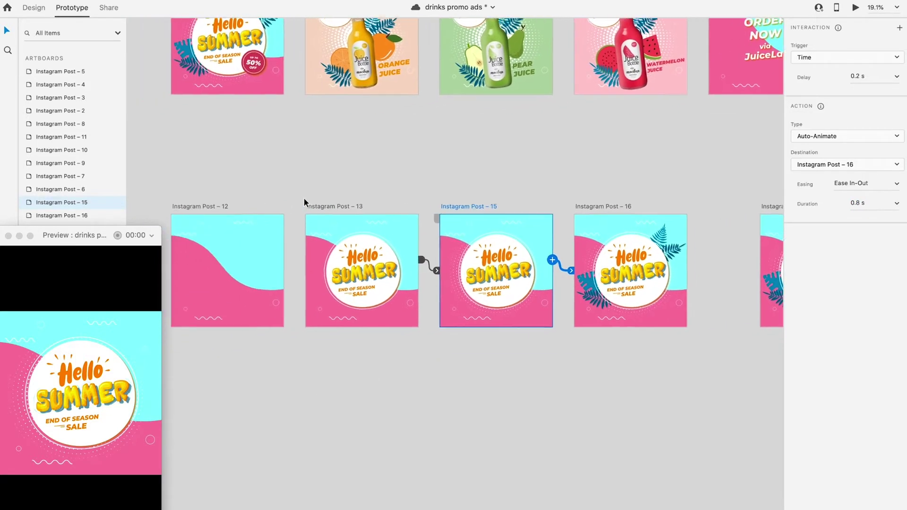
Step: Preview the sequence from Instagram Post – 12 and move Instagram Post – 14 closer beside Instagram Post – 16
{"action": "left_click", "coordinate": [225, 205]}
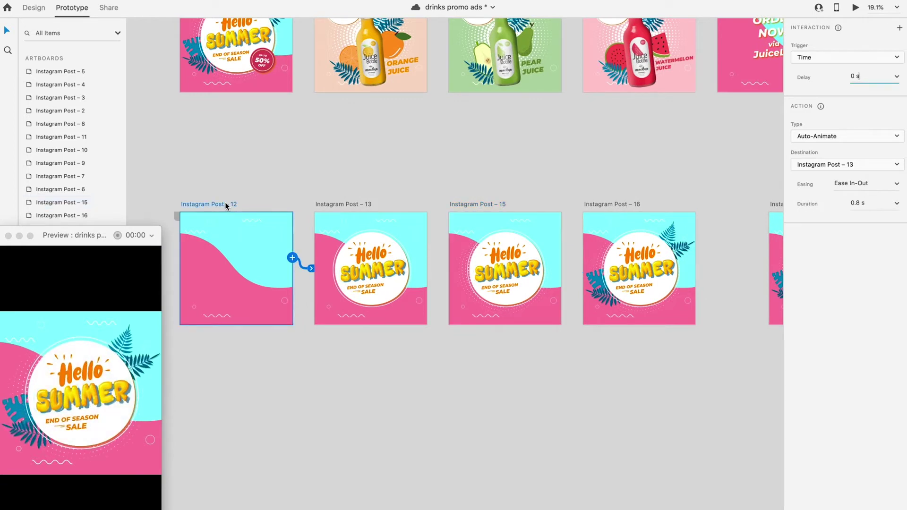
{"action": "scroll", "coordinate": [481, 312], "scroll_direction": "right", "scroll_amount": 5}
{"action": "scroll", "coordinate": [481, 312], "scroll_direction": "up", "scroll_amount": 1}
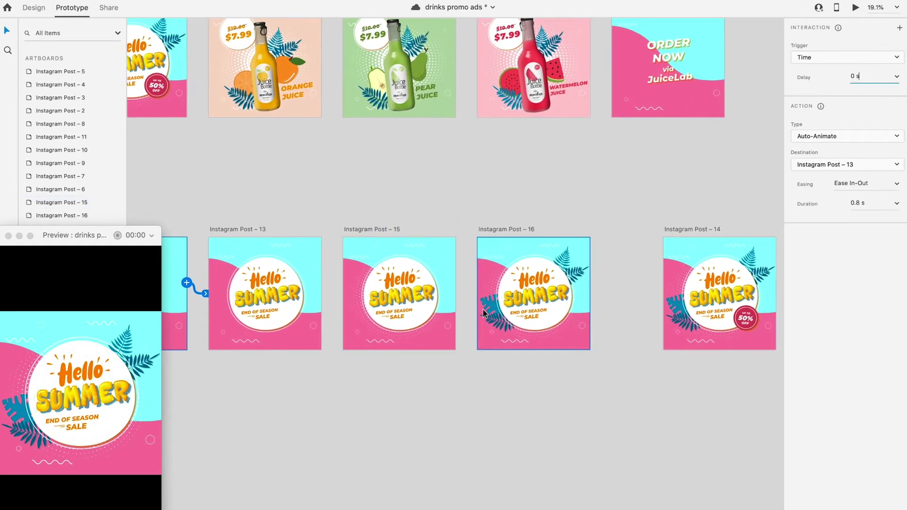
{"action": "scroll", "coordinate": [484, 312], "scroll_direction": "right", "scroll_amount": 5}
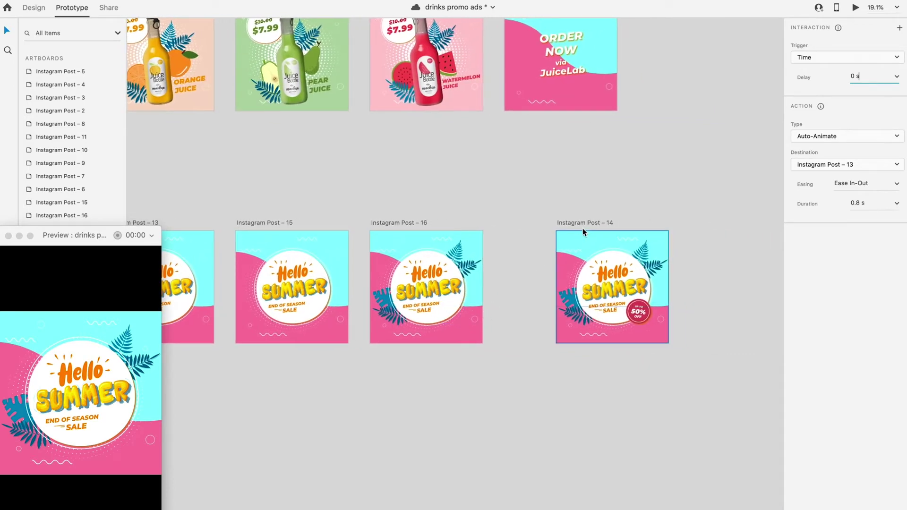
{"action": "left_click_drag", "start_coordinate": [586, 220], "coordinate": [538, 225]}
Step: In Prototype mode, link Instagram Post – 16 to Instagram Post – 14 with a Time trigger, 0.2 s delay and 0.4 s Bounce Auto-Animate
{"action": "scroll", "coordinate": [577, 336], "scroll_direction": "up", "scroll_amount": 5}
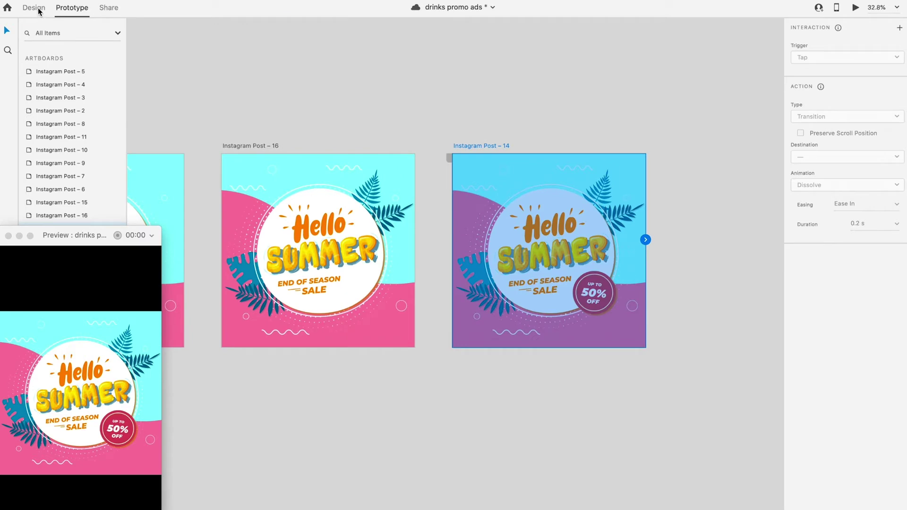
{"action": "left_click", "coordinate": [38, 9]}
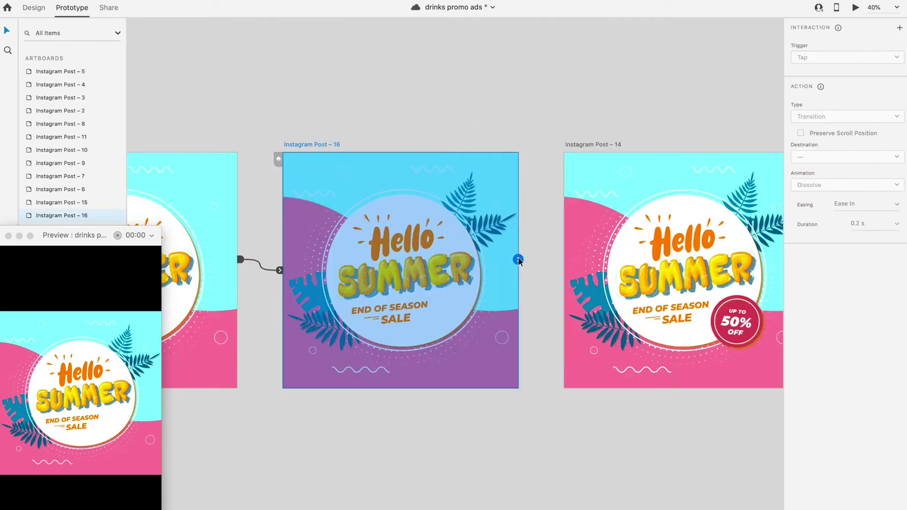
{"action": "left_click_drag", "start_coordinate": [518, 260], "coordinate": [624, 257]}
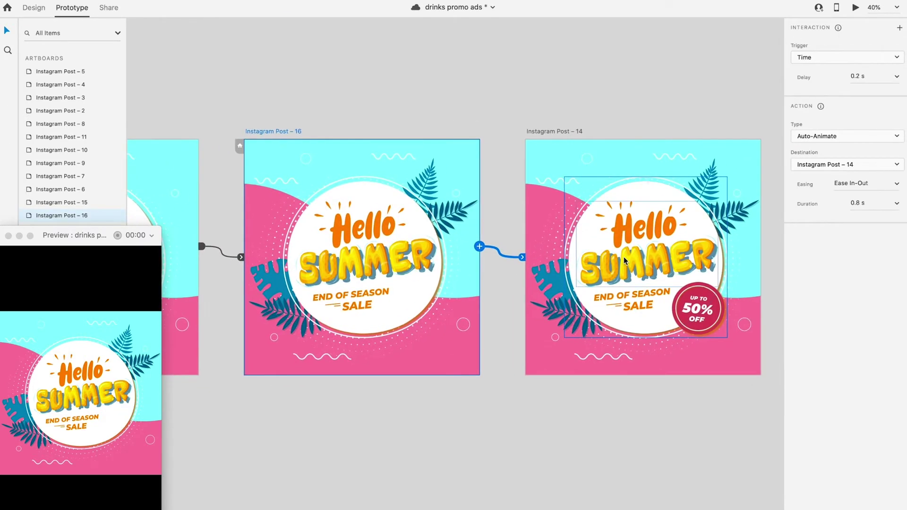
{"action": "left_click", "coordinate": [897, 183]}
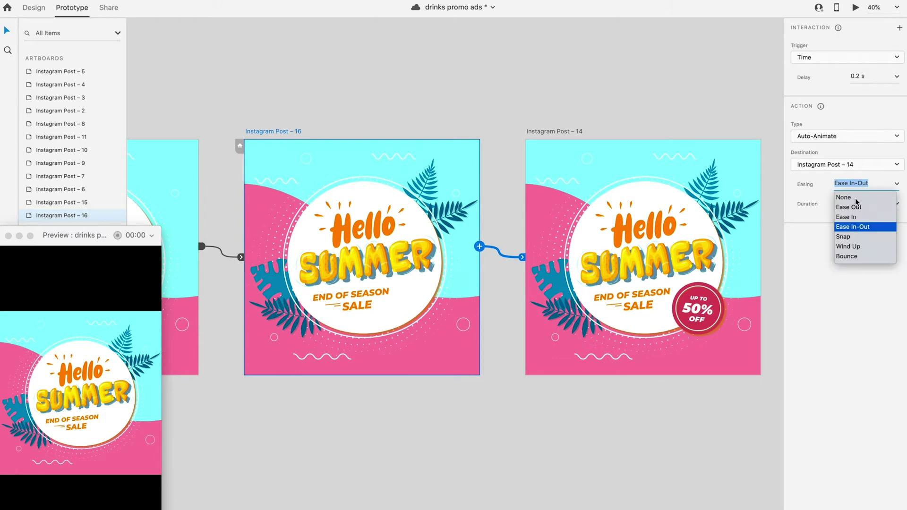
{"action": "left_click", "coordinate": [846, 258]}
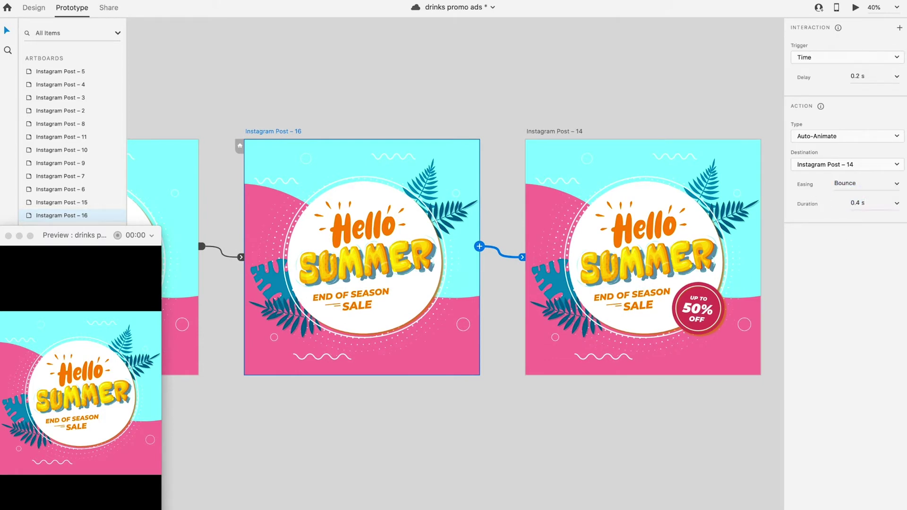
Step: Preview the whole intro animation starting from Instagram Post – 12
{"action": "scroll", "coordinate": [474, 300], "scroll_direction": "down", "scroll_amount": 5}
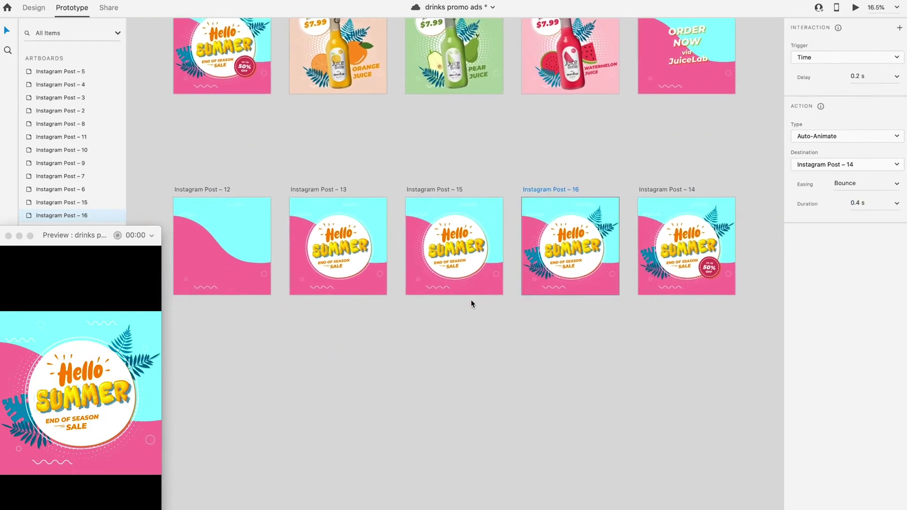
{"action": "scroll", "coordinate": [473, 304], "scroll_direction": "down", "scroll_amount": 2}
{"action": "left_click", "coordinate": [227, 211]}
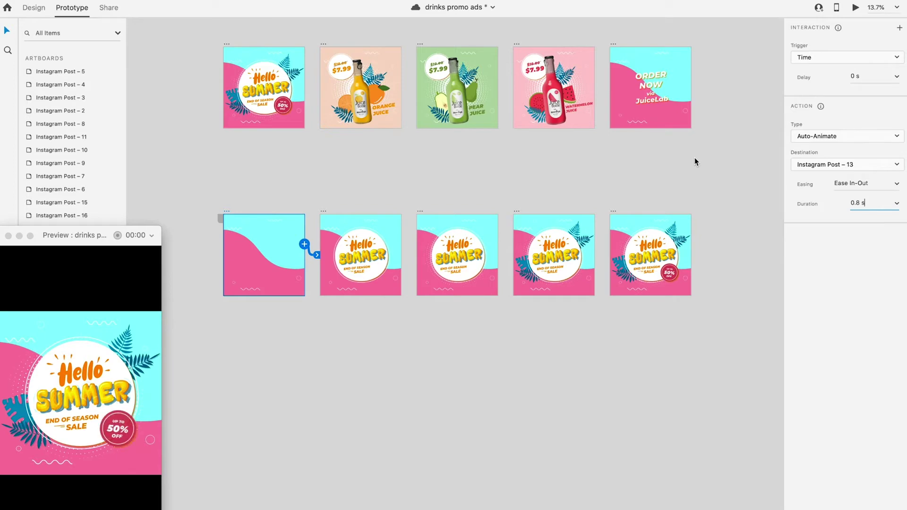
{"action": "scroll", "coordinate": [673, 204], "scroll_direction": "up", "scroll_amount": 5}
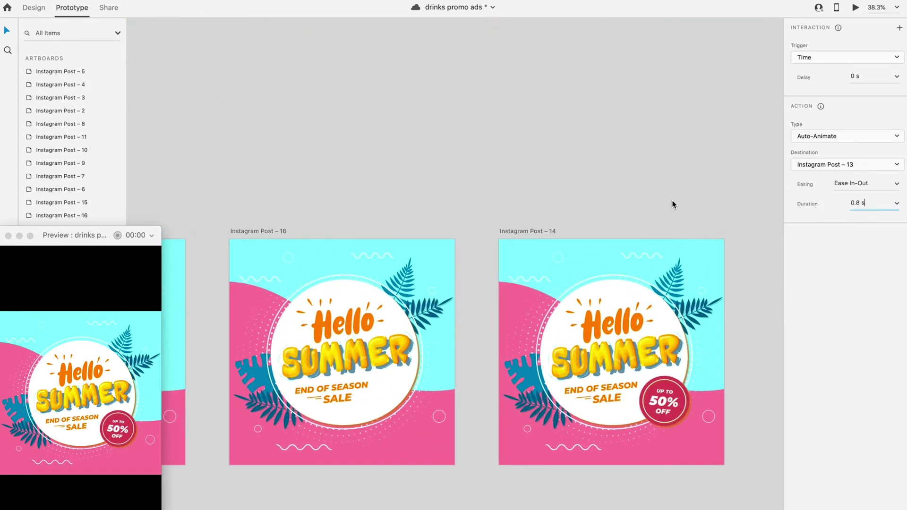
{"action": "scroll", "coordinate": [674, 202], "scroll_direction": "down", "scroll_amount": 2}
Step: Try scaling down the hidden Up to 50% Off badge in Instagram Post – 16 and preview the transition from that artboard
{"action": "left_click", "coordinate": [290, 177]}
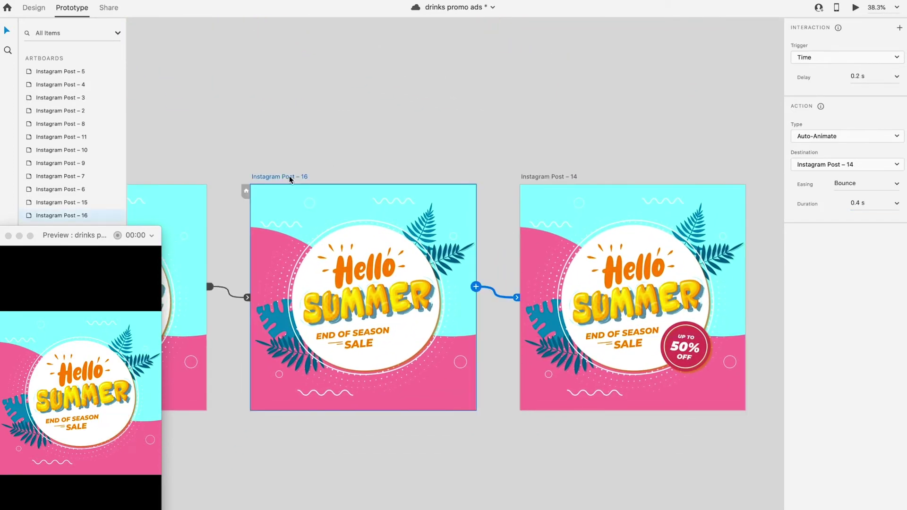
{"action": "left_click", "coordinate": [413, 333]}
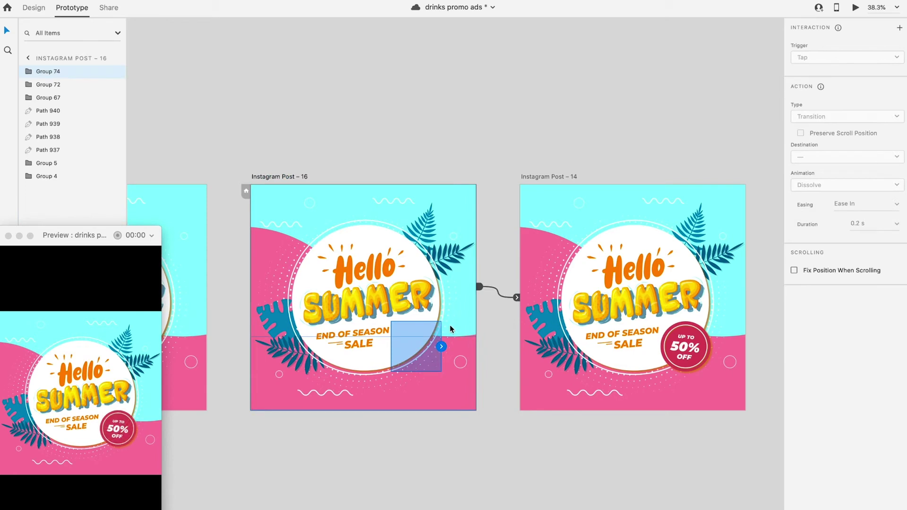
{"action": "left_click", "coordinate": [37, 9]}
{"action": "left_click_drag", "start_coordinate": [442, 322], "coordinate": [441, 322]}
{"action": "left_click", "coordinate": [399, 141]}
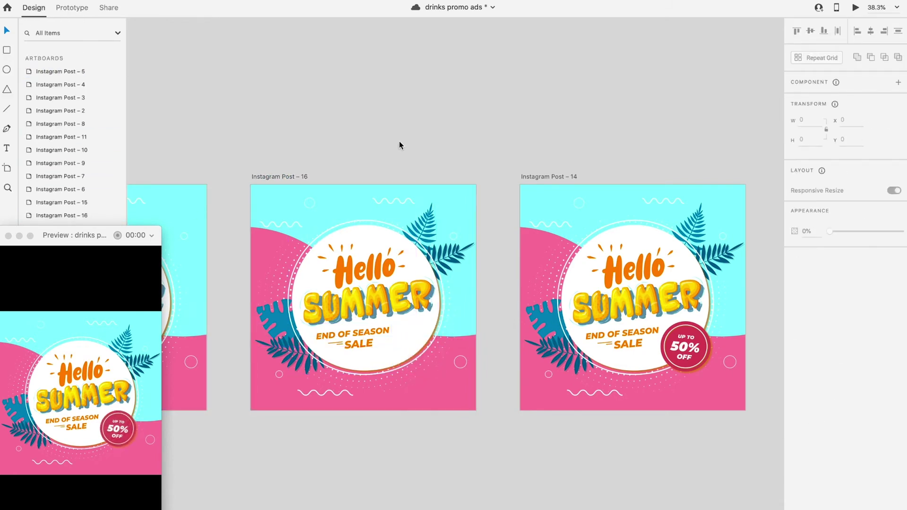
{"action": "left_click", "coordinate": [302, 177]}
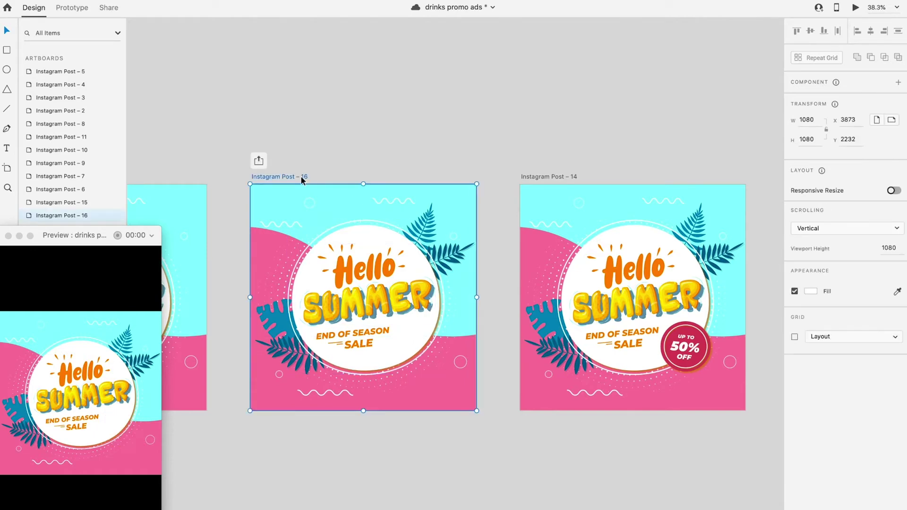
{"action": "scroll", "coordinate": [431, 191], "scroll_direction": "left", "scroll_amount": 3}
{"action": "scroll", "coordinate": [431, 191], "scroll_direction": "down", "scroll_amount": 1}
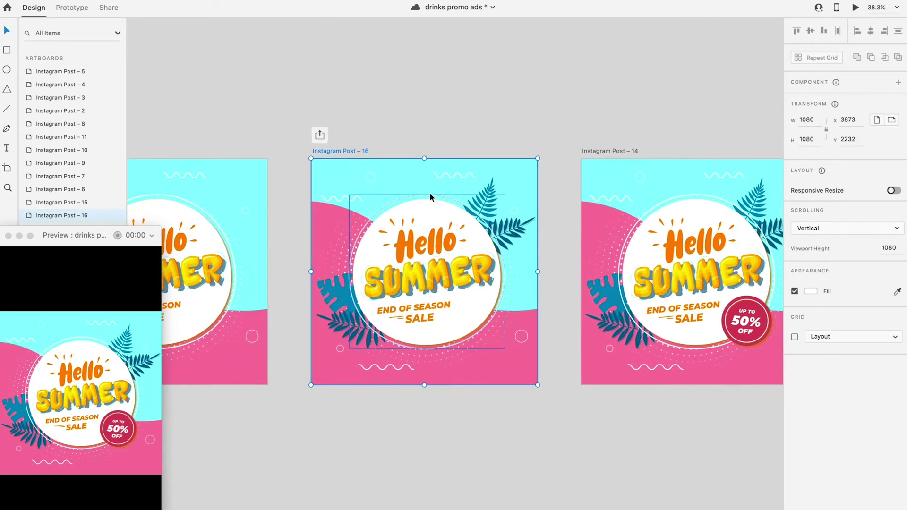
Step: Try scaling down the two left-side leaves in Instagram Post – 16 and rotating the broad leaf to 5°, and undo these edits
{"action": "scroll", "coordinate": [429, 192], "scroll_direction": "up", "scroll_amount": 3}
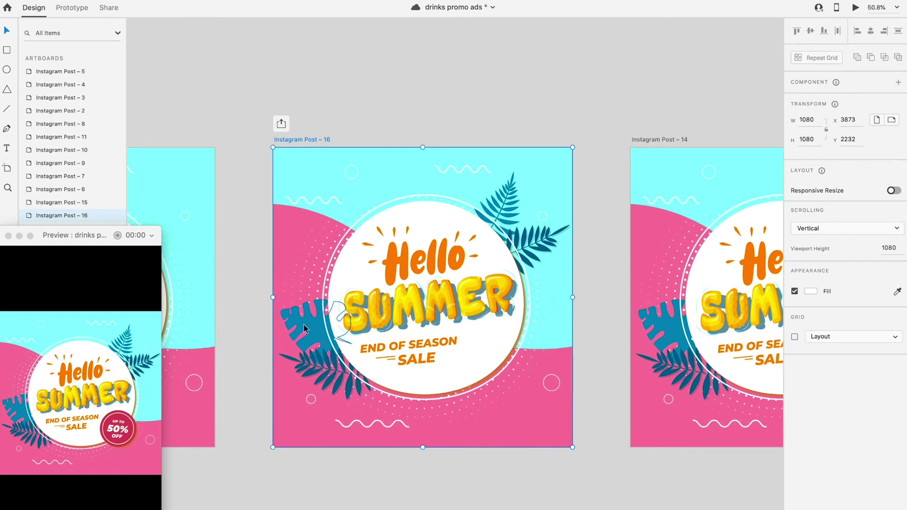
{"action": "left_click", "coordinate": [304, 325]}
{"action": "key", "text": "alt"}
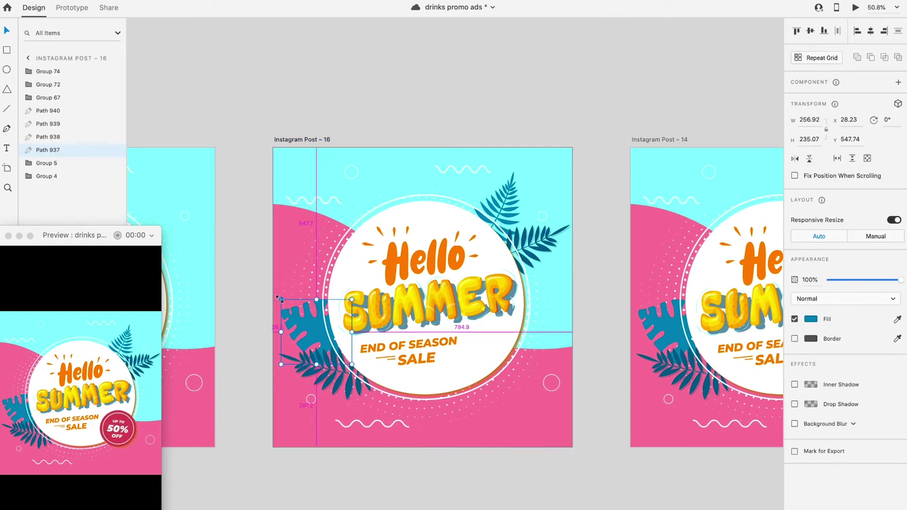
{"action": "left_click", "coordinate": [372, 396]}
{"action": "mouse_move", "coordinate": [380, 401]}
{"action": "left_mouse_down"}
{"action": "mouse_move", "coordinate": [371, 398]}
{"action": "mouse_move", "coordinate": [386, 396]}
{"action": "left_mouse_up"}
{"action": "left_click", "coordinate": [349, 77]}
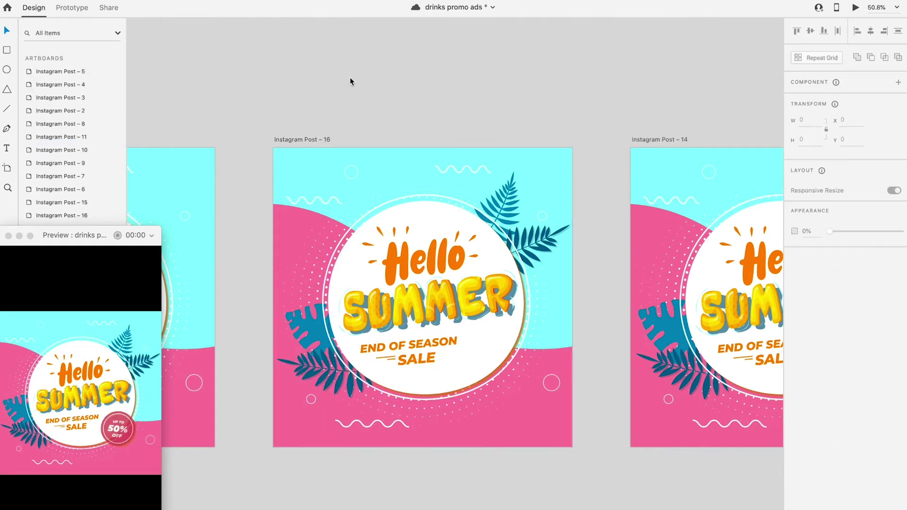
{"action": "left_click", "coordinate": [308, 325]}
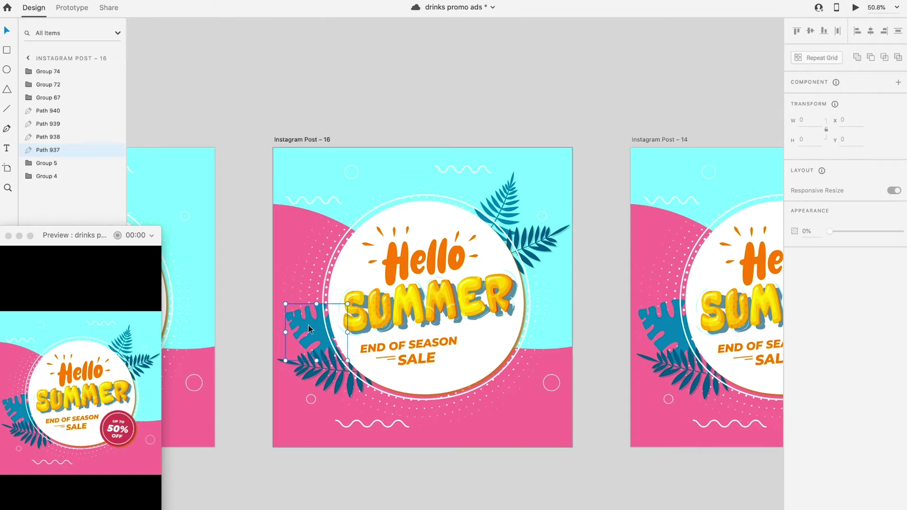
{"action": "left_click", "coordinate": [284, 71]}
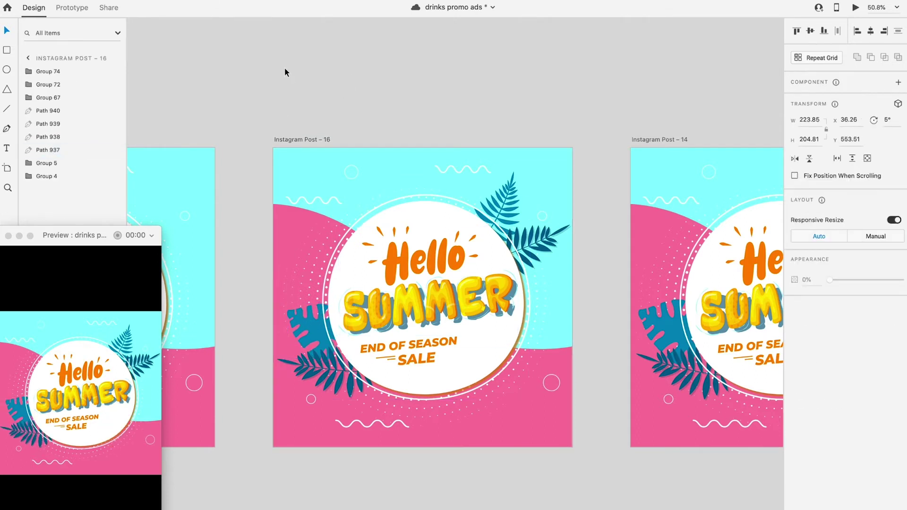
{"action": "key", "text": "super+z"}
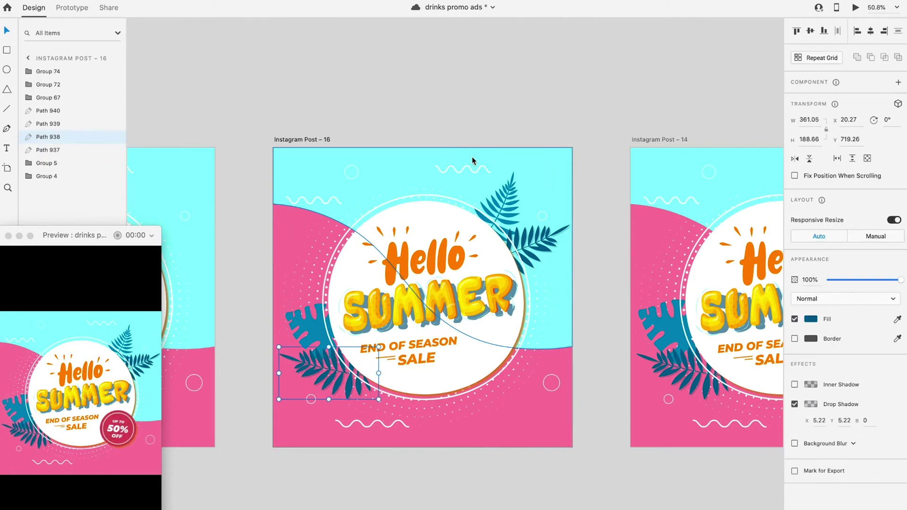
{"action": "key", "text": "super+z"}
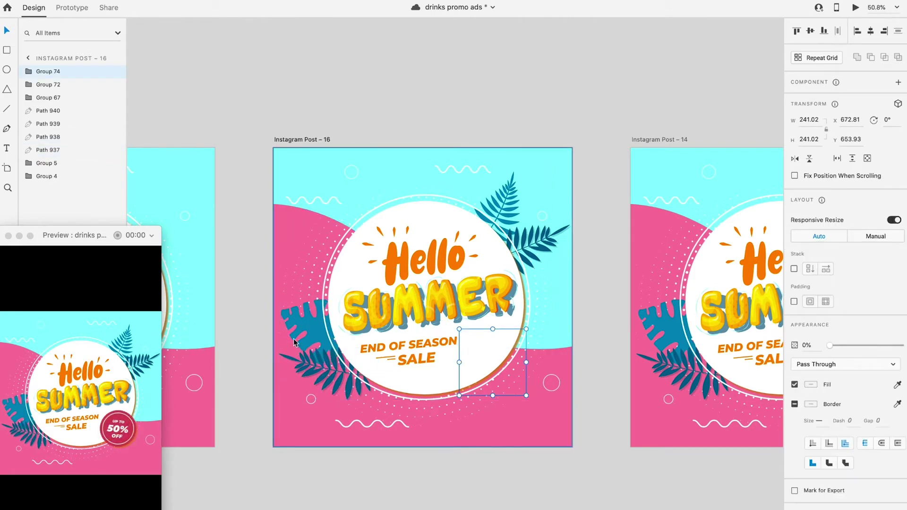
Step: Scale down the four leaves in Instagram Post – 16 slightly, the broad leaf to about 240 × 220 and the lower-left fern to about 337 × 176
{"action": "left_click", "coordinate": [287, 366]}
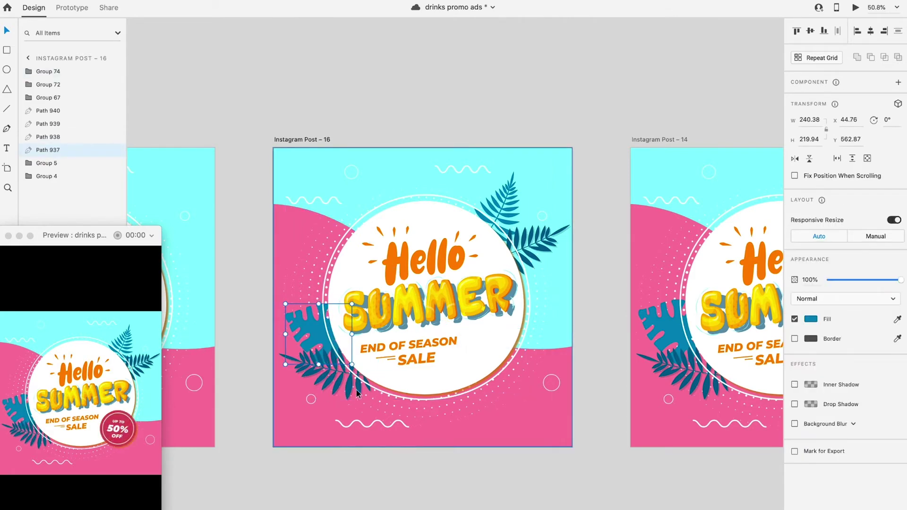
{"action": "left_click", "coordinate": [512, 190]}
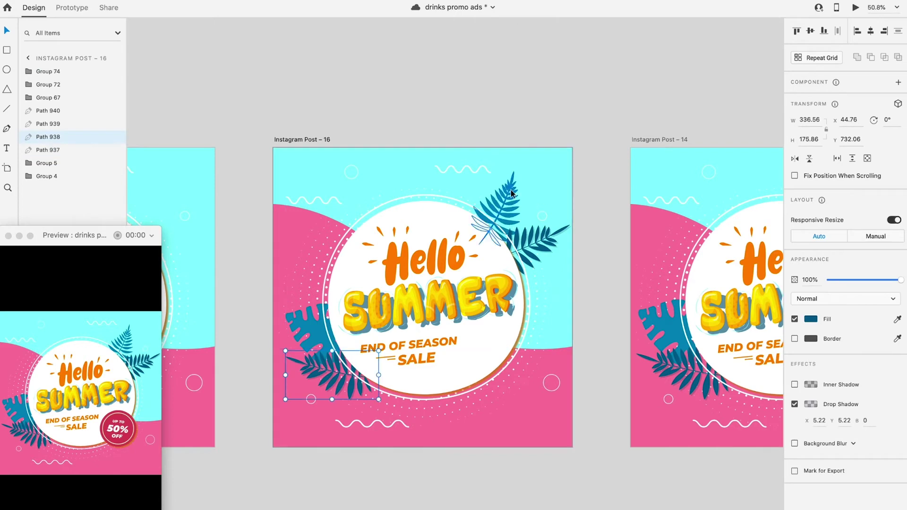
{"action": "left_click", "coordinate": [560, 229]}
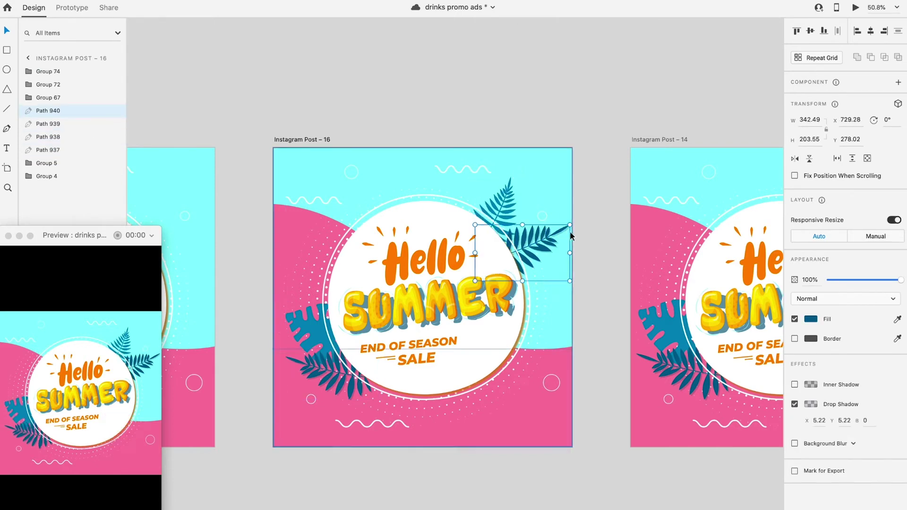
{"action": "left_click", "coordinate": [467, 299]}
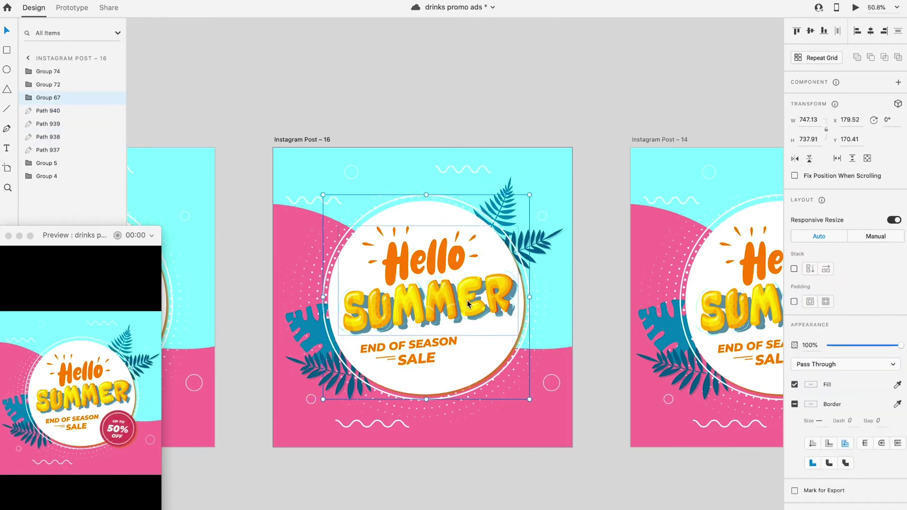
{"action": "left_click", "coordinate": [455, 129]}
{"action": "left_click", "coordinate": [503, 202]}
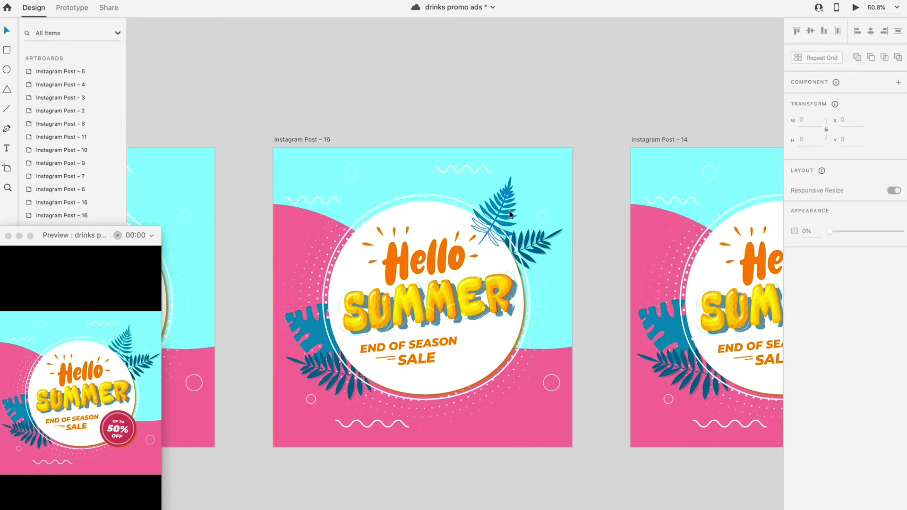
{"action": "left_click", "coordinate": [506, 97]}
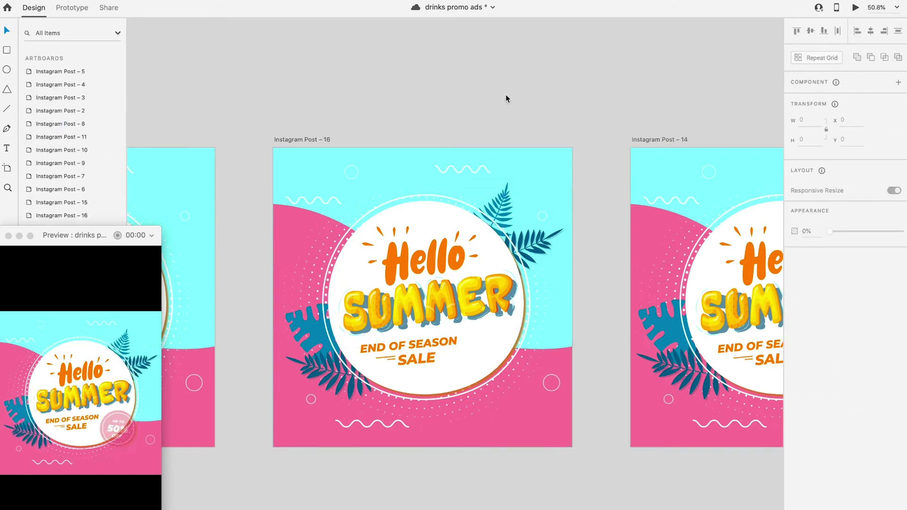
Step: Scale the hidden Up to 50% Off badge in Instagram Post – 16 down around its centre to about 190 × 190
{"action": "scroll", "coordinate": [488, 344], "scroll_direction": "down", "scroll_amount": 1}
{"action": "left_click", "coordinate": [488, 343]}
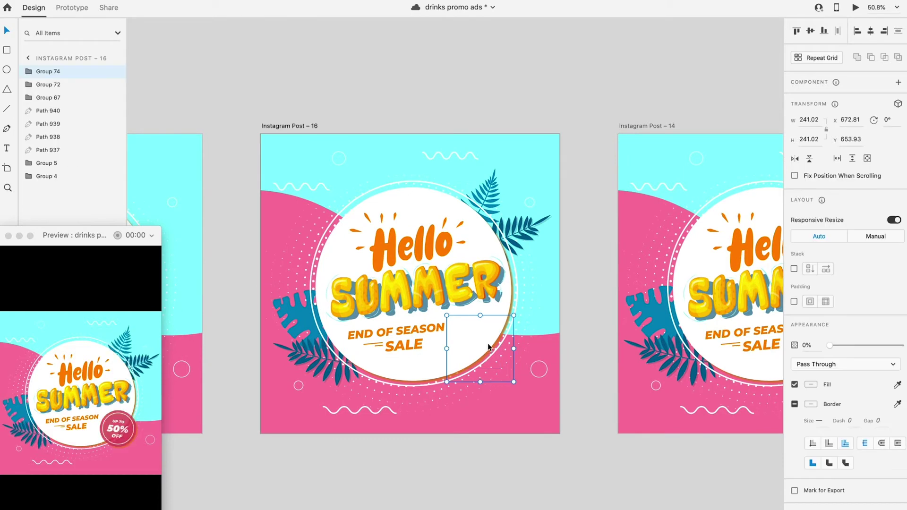
{"action": "left_click_drag", "start_coordinate": [515, 316], "coordinate": [506, 322]}
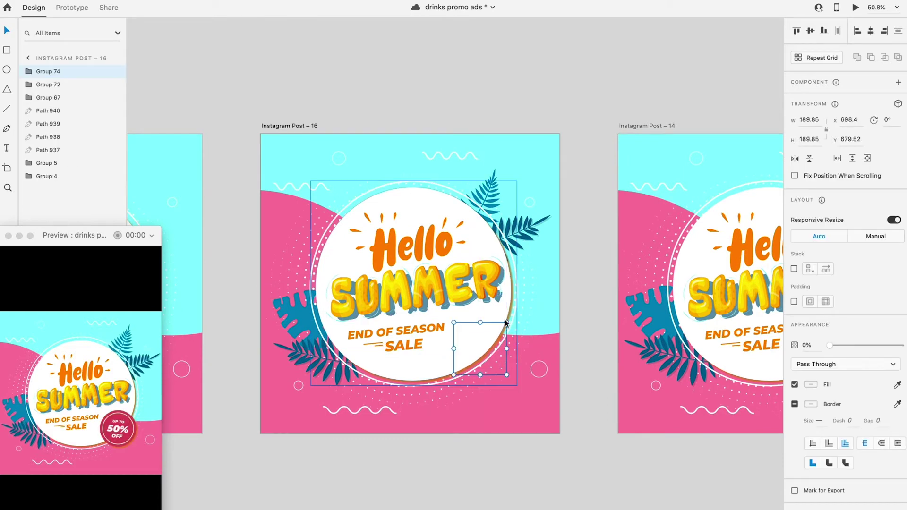
{"action": "left_click", "coordinate": [537, 100]}
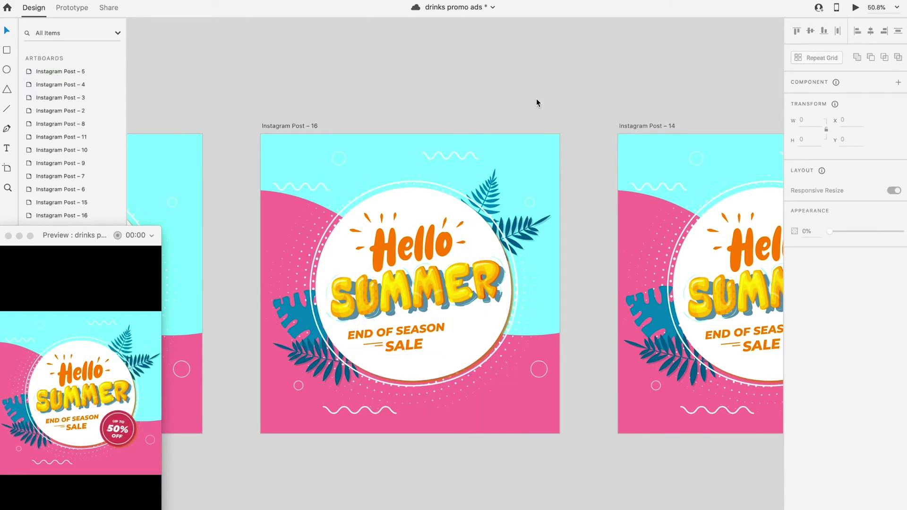
Step: In Prototype mode, set the duration of the Instagram Post – 16 to Instagram Post – 14 transition to 0.2 s and preview it
{"action": "left_click", "coordinate": [296, 126]}
{"action": "left_click", "coordinate": [72, 7]}
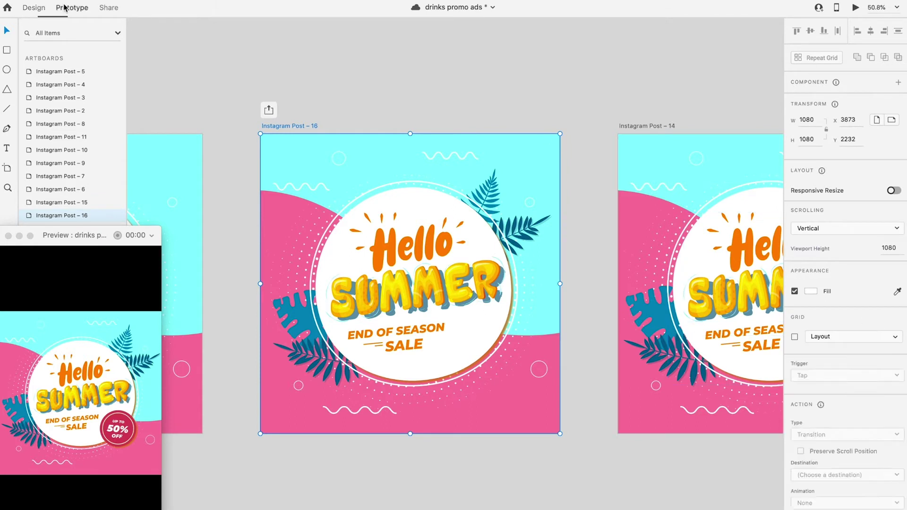
{"action": "left_click", "coordinate": [893, 204]}
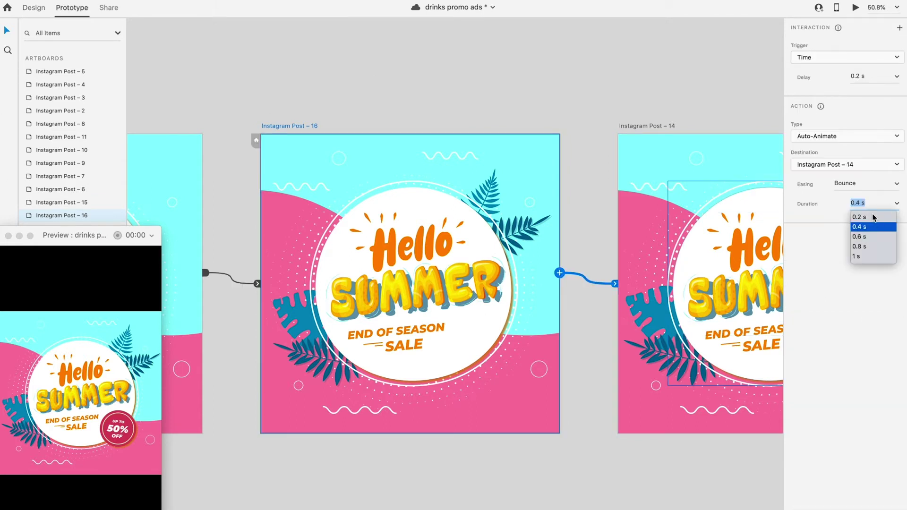
{"action": "left_click", "coordinate": [532, 76]}
{"action": "left_click", "coordinate": [272, 125]}
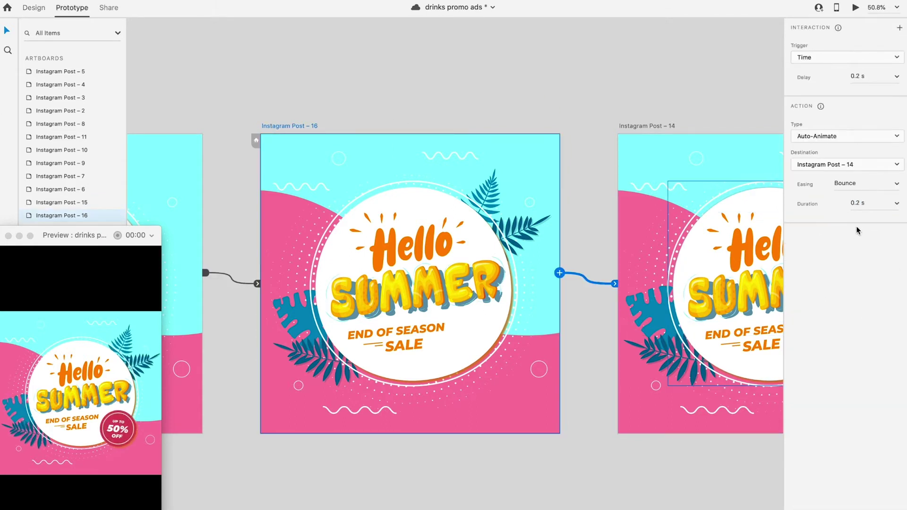
{"action": "left_click", "coordinate": [515, 113]}
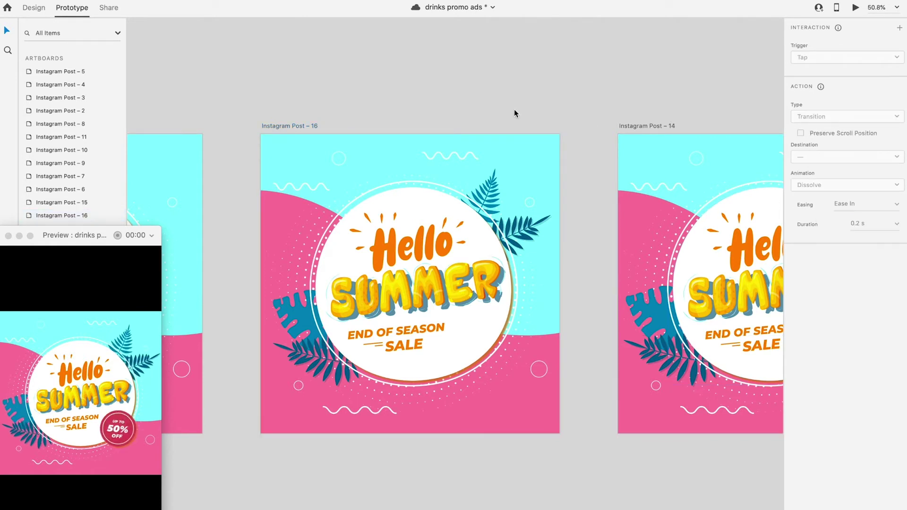
Step: In Design mode, scale the yellow SUMMER lettering in Instagram Post – 16 down around its centre to about 574 × 195
{"action": "left_click", "coordinate": [40, 8]}
{"action": "left_click", "coordinate": [440, 294]}
{"action": "double_click", "coordinate": [440, 294]}
{"action": "double_click", "coordinate": [439, 294]}
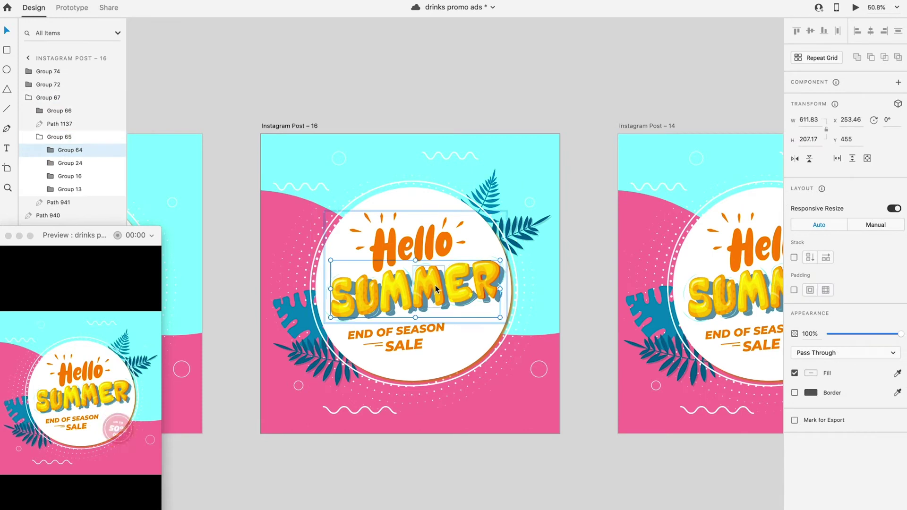
{"action": "key", "text": "Escape"}
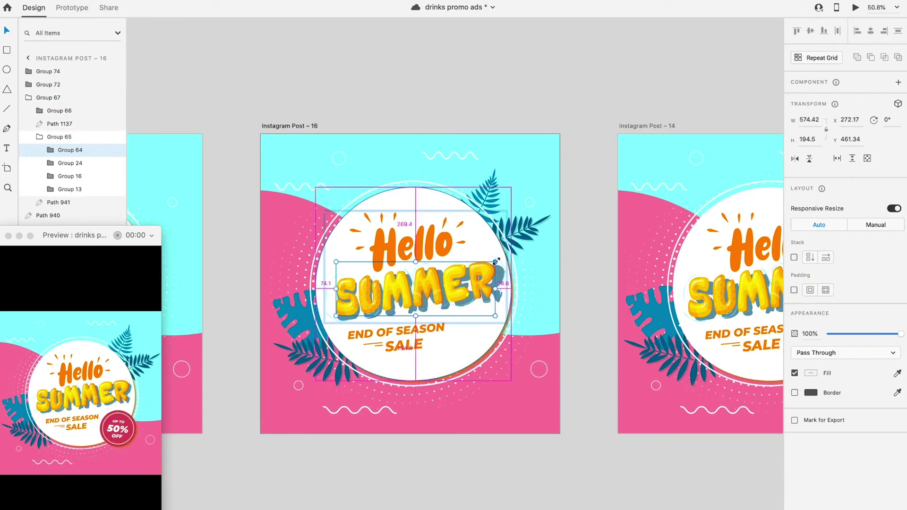
{"action": "left_click", "coordinate": [463, 64]}
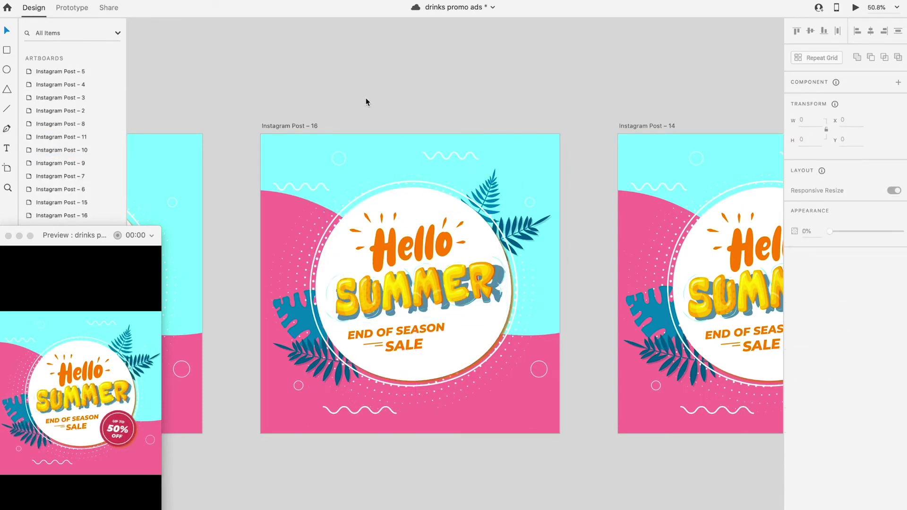
Step: Check the timed Auto-Animate transition from Instagram Post – 16 to Instagram Post – 14 in Prototype mode
{"action": "left_click", "coordinate": [307, 125]}
{"action": "left_click", "coordinate": [73, 8]}
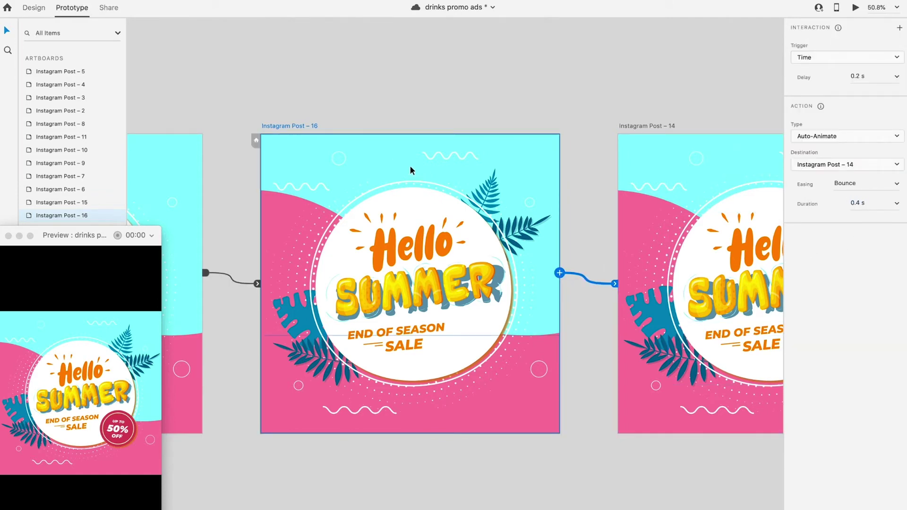
{"action": "left_click", "coordinate": [421, 120]}
{"action": "scroll", "coordinate": [495, 295], "scroll_direction": "down", "scroll_amount": 10}
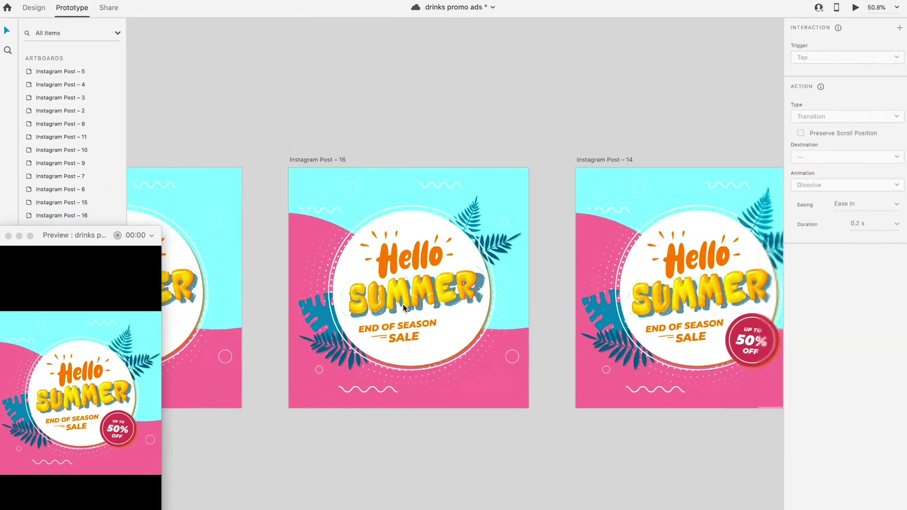
{"action": "scroll", "coordinate": [403, 304], "scroll_direction": "left", "scroll_amount": 5}
Step: Duplicate the orange juice artboard into a new row beneath the Hello Summer sequence, and place a second copy beside it
{"action": "left_click", "coordinate": [342, 195]}
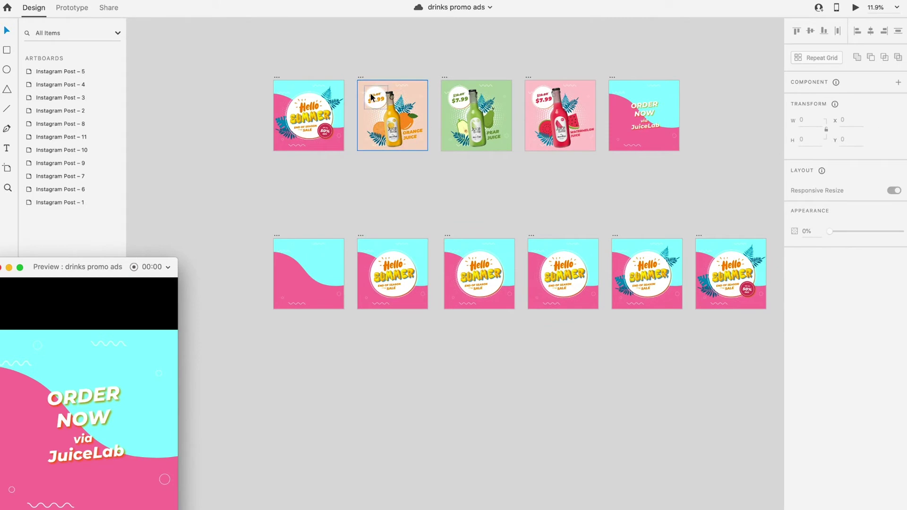
{"action": "left_click", "coordinate": [356, 268]}
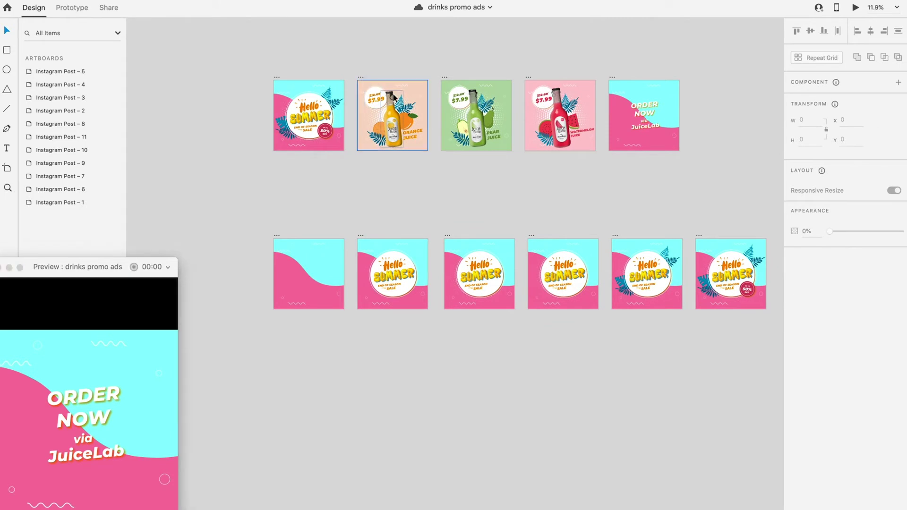
{"action": "left_click_drag", "start_coordinate": [358, 75], "coordinate": [274, 355]}
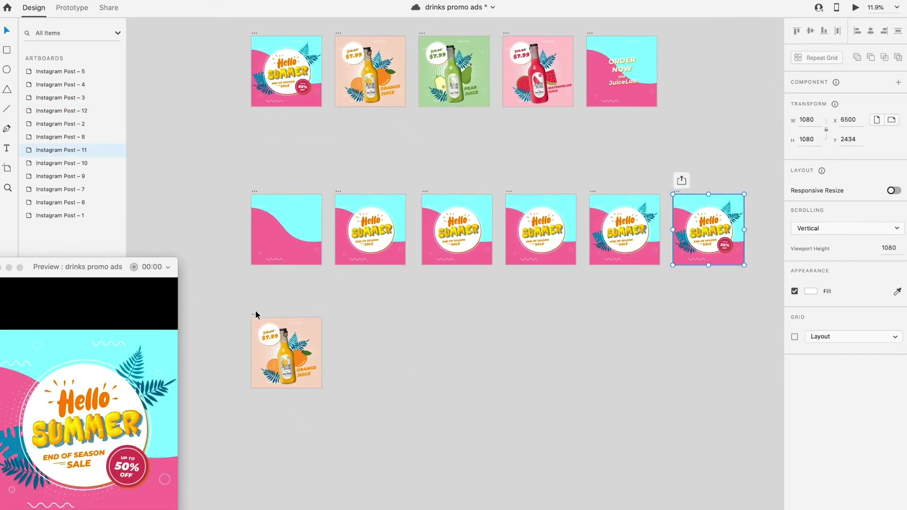
{"action": "left_click_drag", "start_coordinate": [255, 315], "coordinate": [339, 315]}
Step: Move the juice bottle and the orange slice in Instagram Post – 12 straight down until they sit outside the artboard
{"action": "scroll", "coordinate": [293, 375], "scroll_direction": "up", "scroll_amount": 3}
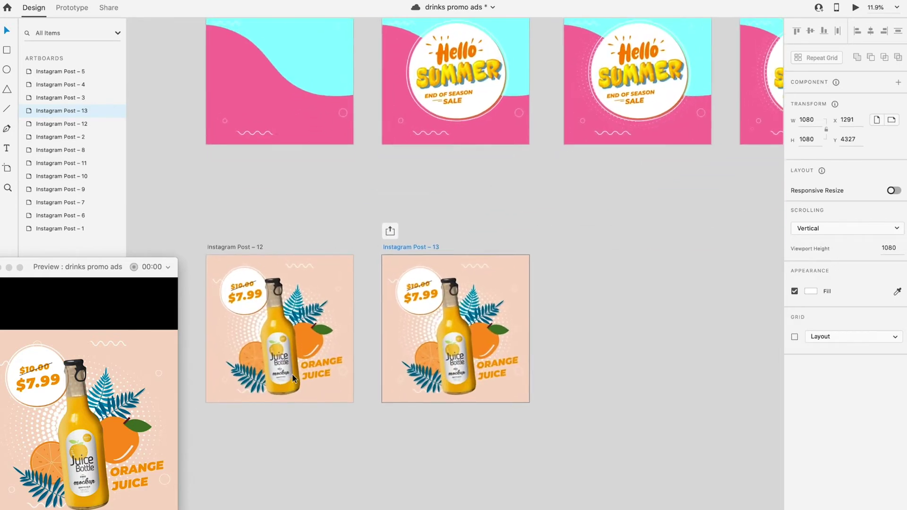
{"action": "scroll", "coordinate": [293, 375], "scroll_direction": "down", "scroll_amount": 3}
{"action": "scroll", "coordinate": [294, 375], "scroll_direction": "up", "scroll_amount": 1}
{"action": "double_click", "coordinate": [328, 291]}
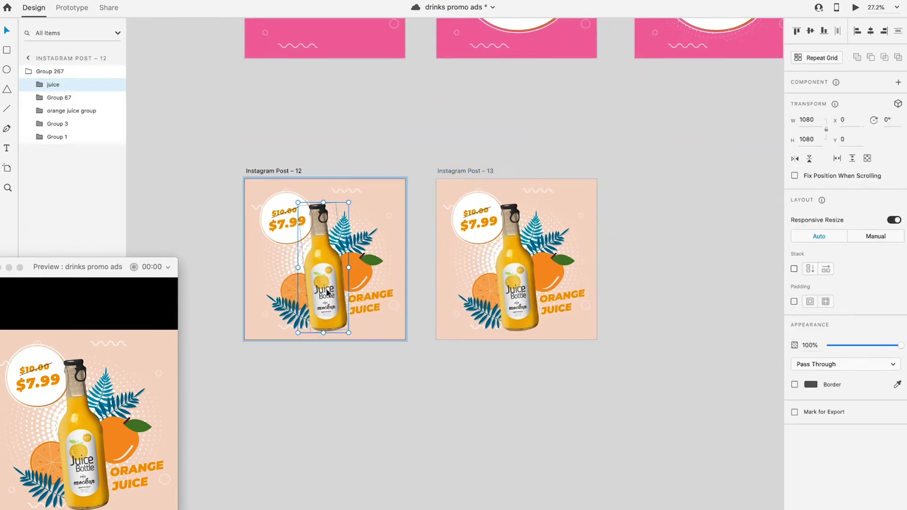
{"action": "left_click_drag", "start_coordinate": [328, 292], "coordinate": [328, 450]}
{"action": "left_click", "coordinate": [309, 282]}
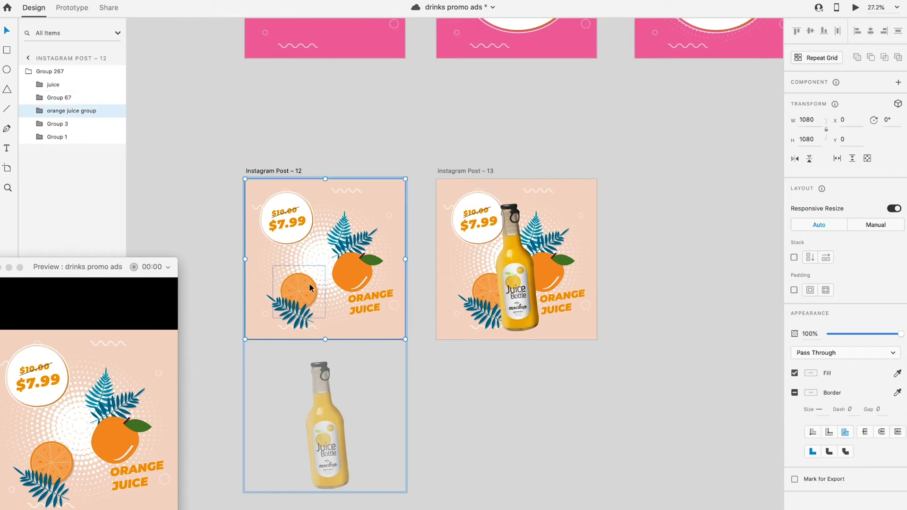
{"action": "double_click", "coordinate": [309, 282]}
{"action": "left_click_drag", "start_coordinate": [300, 289], "coordinate": [291, 402]}
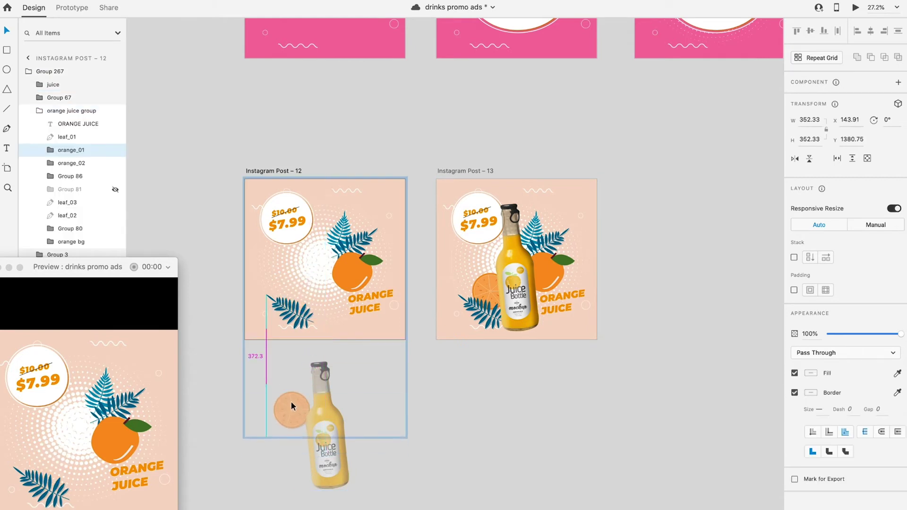
Step: Move the lower fern leaf, the whole orange and the two upper leaves of Instagram Post – 12 below the artboard
{"action": "left_click", "coordinate": [298, 306]}
{"action": "left_click_drag", "start_coordinate": [298, 307], "coordinate": [294, 449]}
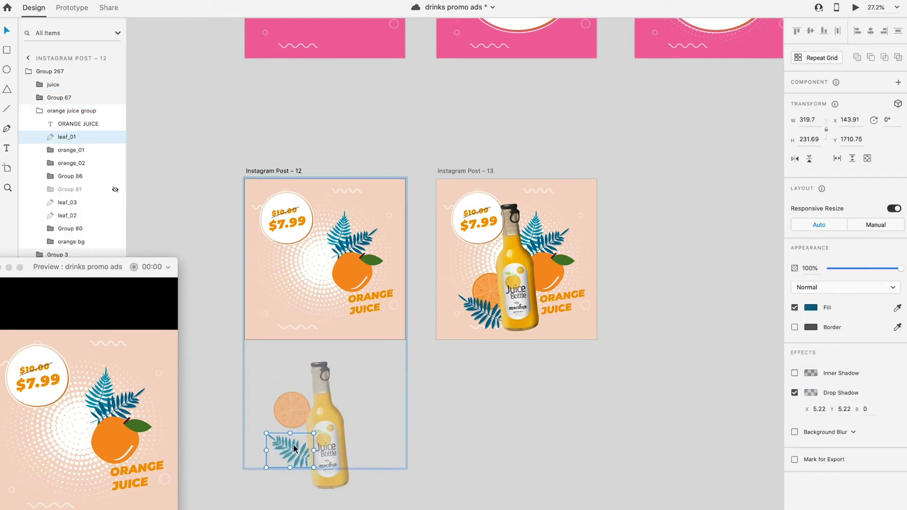
{"action": "left_click", "coordinate": [352, 273]}
{"action": "left_click_drag", "start_coordinate": [352, 273], "coordinate": [359, 403]}
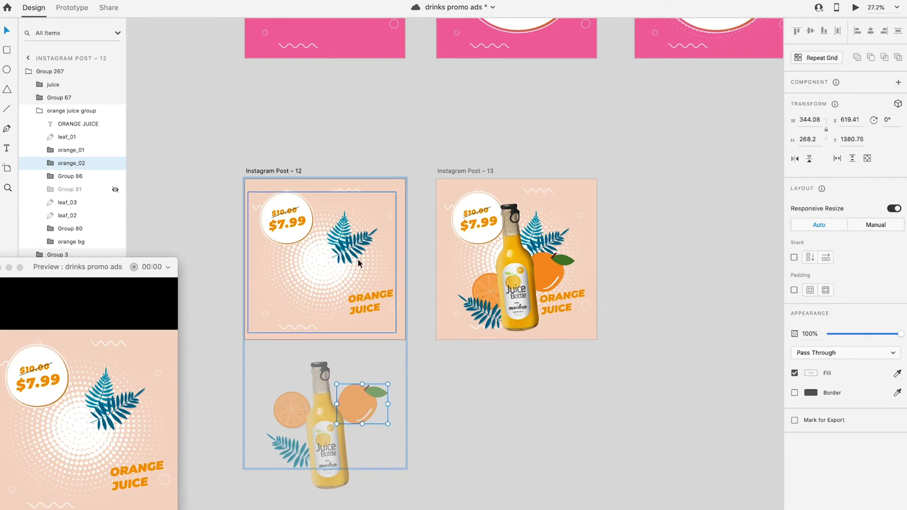
{"action": "left_click", "coordinate": [358, 263]}
{"action": "left_click_drag", "start_coordinate": [358, 263], "coordinate": [385, 430]}
{"action": "left_click", "coordinate": [348, 233]}
{"action": "left_click_drag", "start_coordinate": [348, 234], "coordinate": [361, 371]}
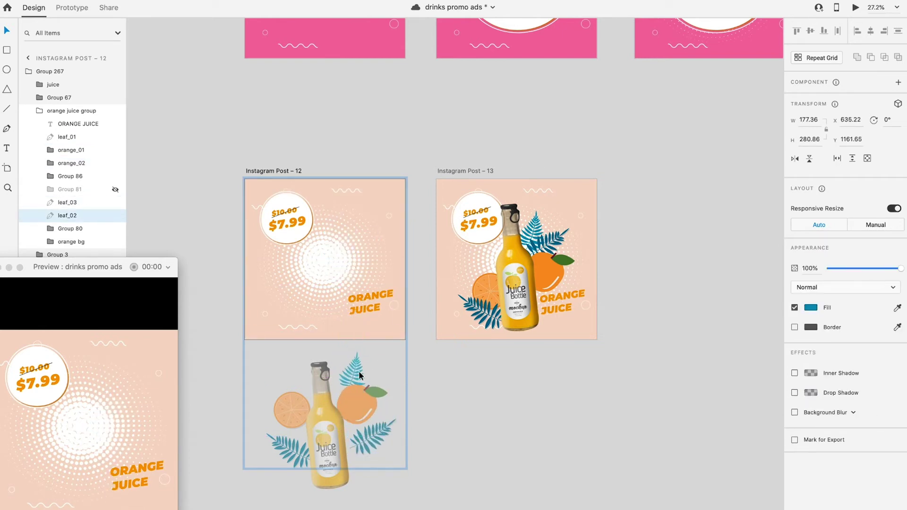
Step: Hide the ORANGE JUICE text in Instagram Post – 12 by setting its opacity to 0%
{"action": "left_click", "coordinate": [369, 311]}
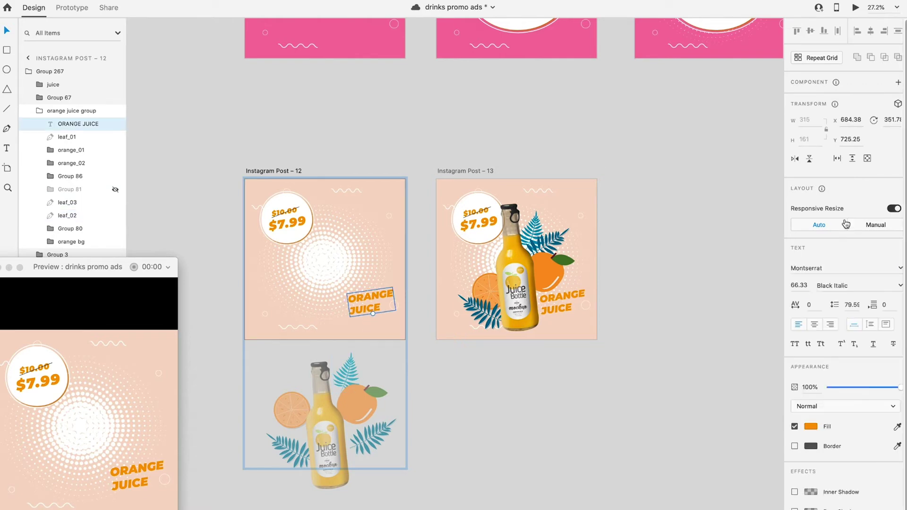
{"action": "left_click", "coordinate": [828, 388]}
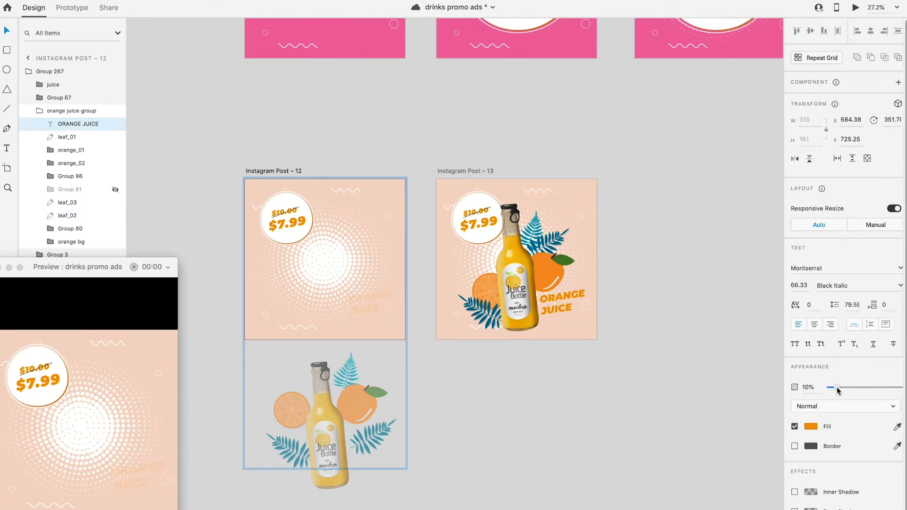
{"action": "left_click", "coordinate": [490, 404]}
Step: In Prototype mode, connect Instagram Post – 11 to Instagram Post – 12 with a timed Auto-Animate: 0.2 s delay, Ease In-Out, 0.6 s duration
{"action": "key", "text": "super+0"}
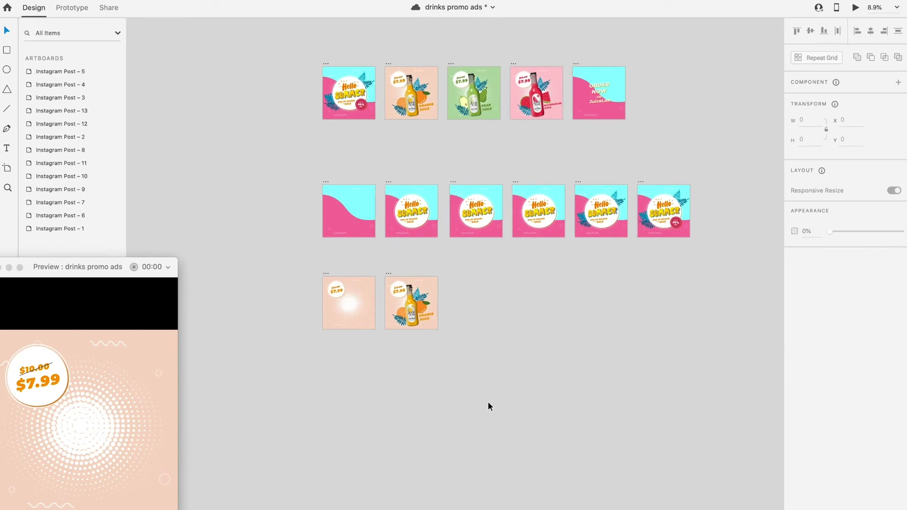
{"action": "left_click", "coordinate": [75, 9]}
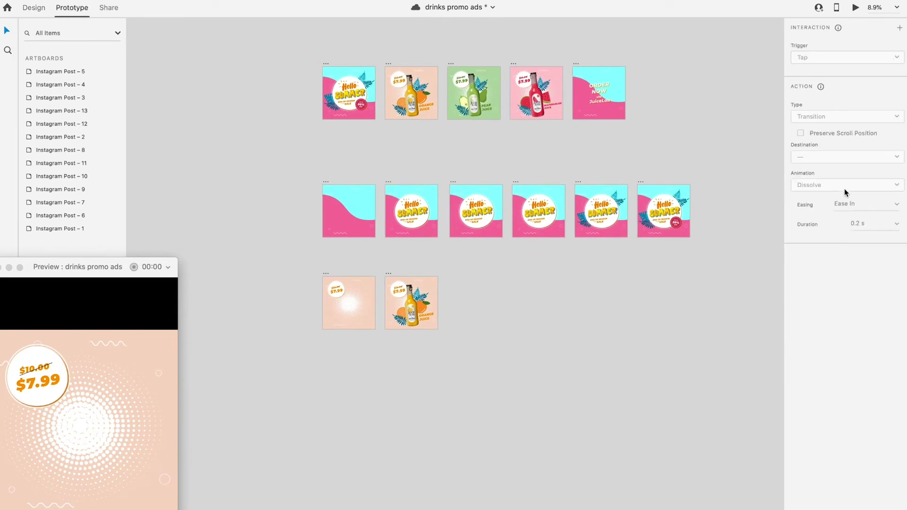
{"action": "left_click", "coordinate": [639, 182]}
{"action": "left_click_drag", "start_coordinate": [690, 200], "coordinate": [345, 292]}
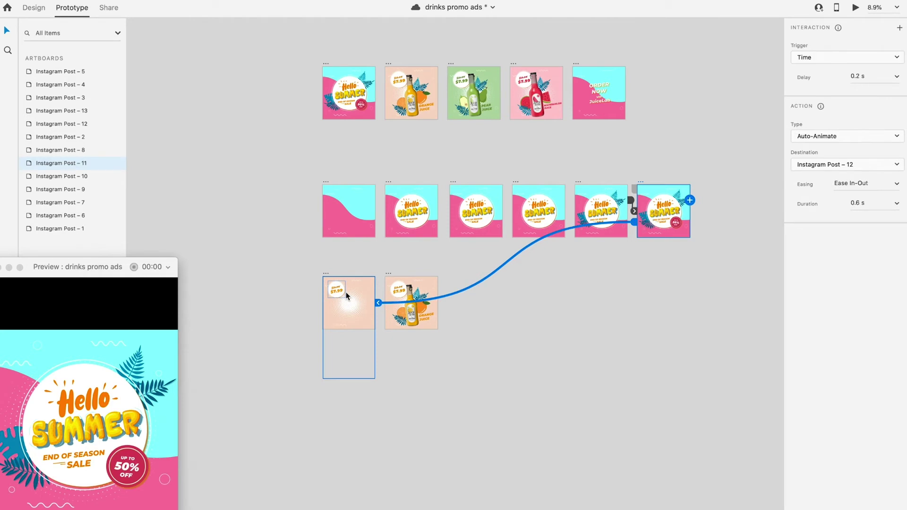
Step: Connect Instagram Post – 12 to Instagram Post – 13 with the same timed Auto-Animate and preview the sequence from Instagram Post – 6
{"action": "left_click", "coordinate": [322, 269]}
{"action": "left_click", "coordinate": [324, 271]}
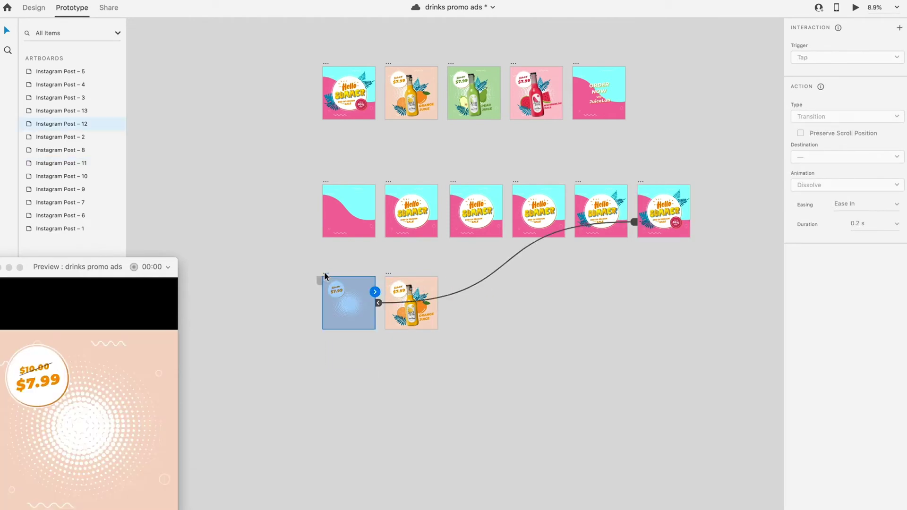
{"action": "left_click", "coordinate": [324, 181]}
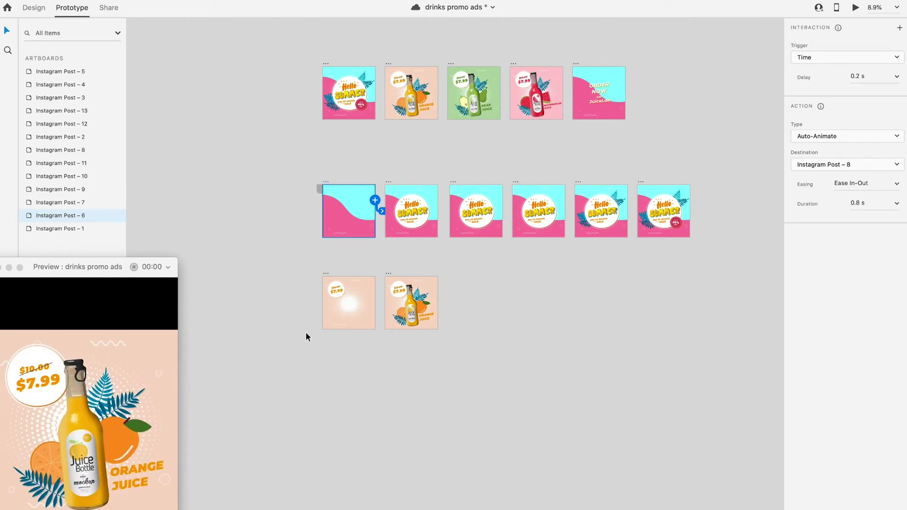
Step: Duplicate Instagram Post – 13 and place the copy directly to its right
{"action": "scroll", "coordinate": [313, 349], "scroll_direction": "up", "scroll_amount": 5}
{"action": "scroll", "coordinate": [313, 349], "scroll_direction": "right", "scroll_amount": 3}
{"action": "scroll", "coordinate": [313, 349], "scroll_direction": "up", "scroll_amount": 1}
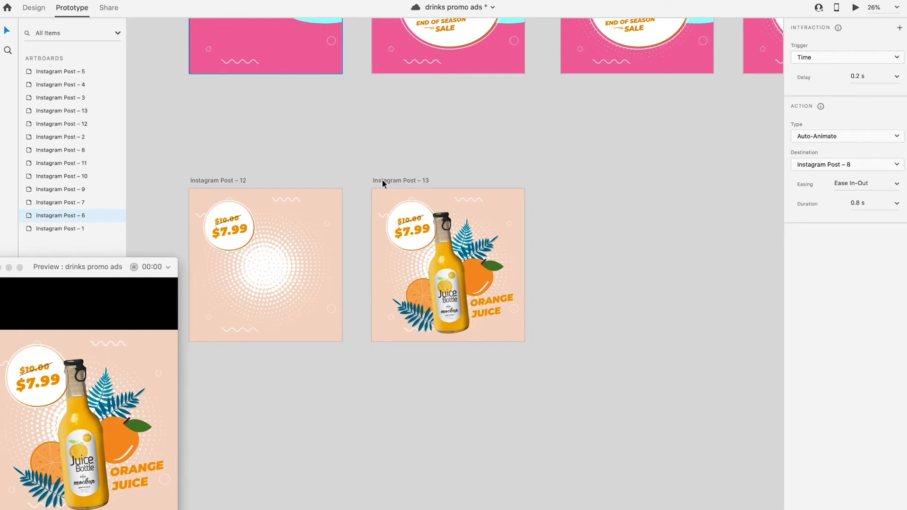
{"action": "left_click_drag", "start_coordinate": [382, 181], "coordinate": [574, 180]}
{"action": "scroll", "coordinate": [572, 179], "scroll_direction": "right", "scroll_amount": 3}
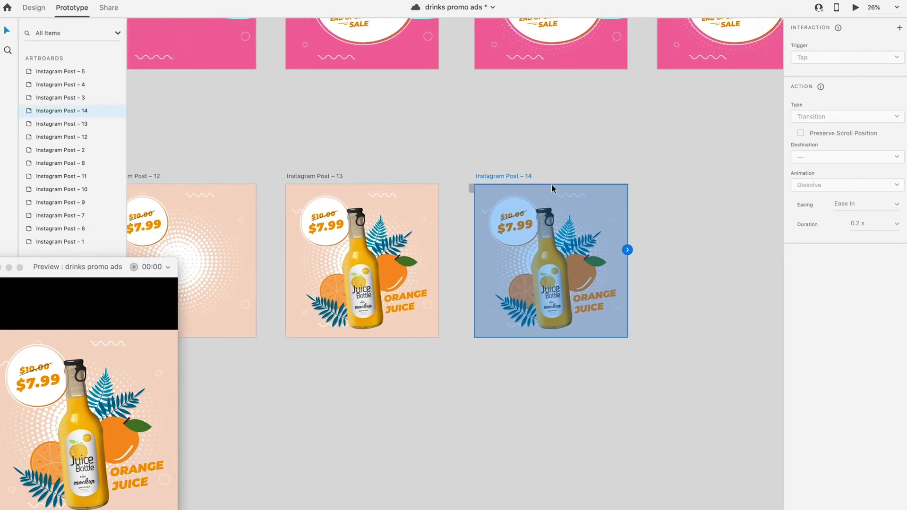
Step: In Design mode, shrink the ORANGE JUICE text in Instagram Post – 13 to size 31, move it behind the bottle and set its opacity to 0%
{"action": "left_click", "coordinate": [36, 8]}
{"action": "scroll", "coordinate": [374, 279], "scroll_direction": "up", "scroll_amount": 5}
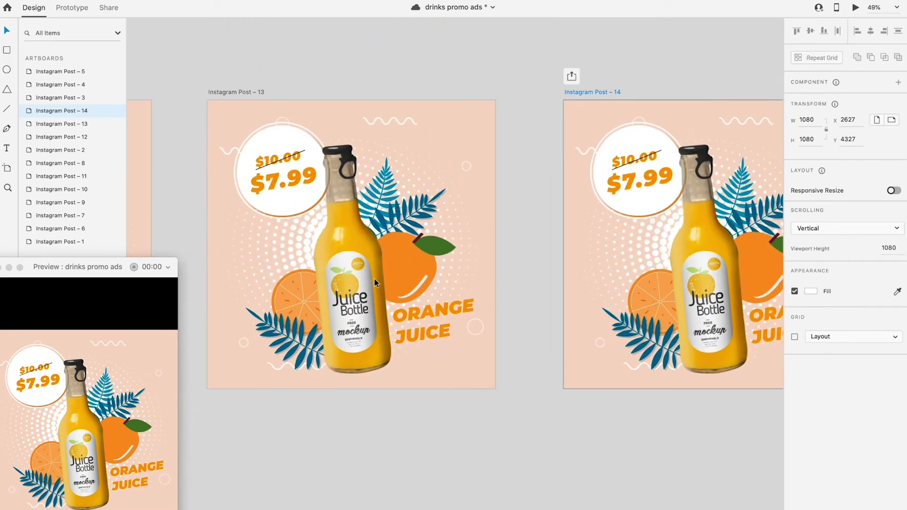
{"action": "left_click", "coordinate": [374, 279]}
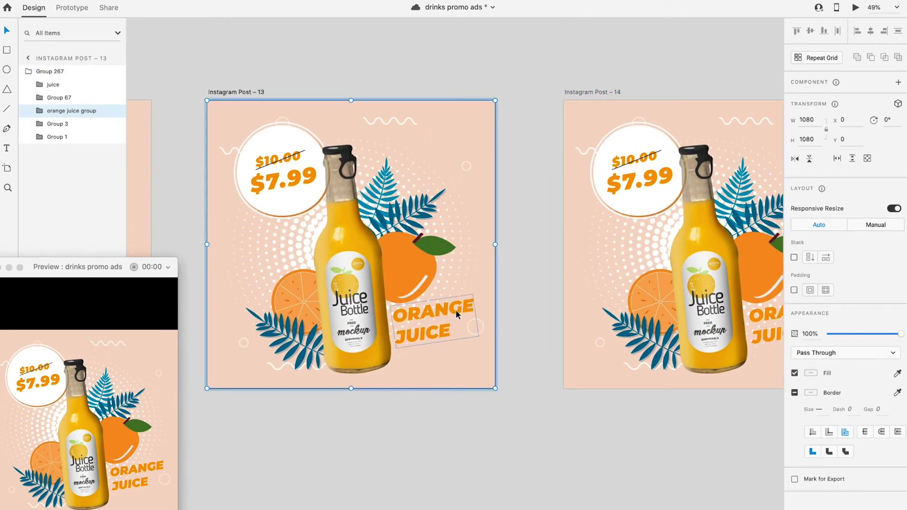
{"action": "double_click", "coordinate": [455, 310]}
{"action": "left_click_drag", "start_coordinate": [437, 341], "coordinate": [375, 332]}
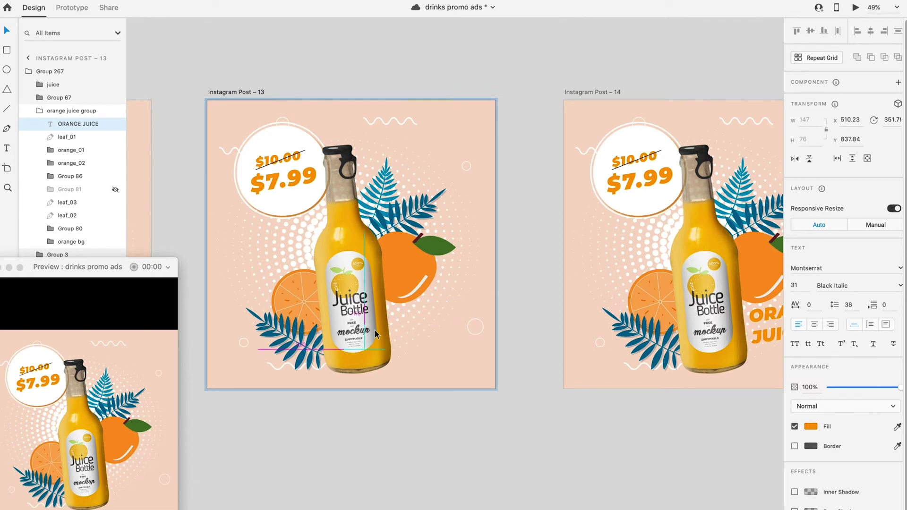
{"action": "left_click_drag", "start_coordinate": [868, 390], "coordinate": [828, 389]}
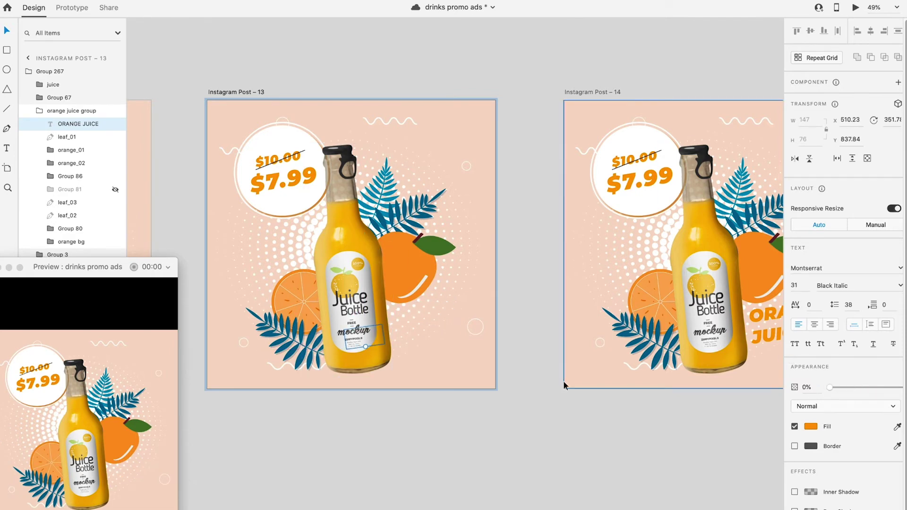
{"action": "scroll", "coordinate": [424, 342], "scroll_direction": "down", "scroll_amount": 5}
{"action": "left_click", "coordinate": [415, 188]}
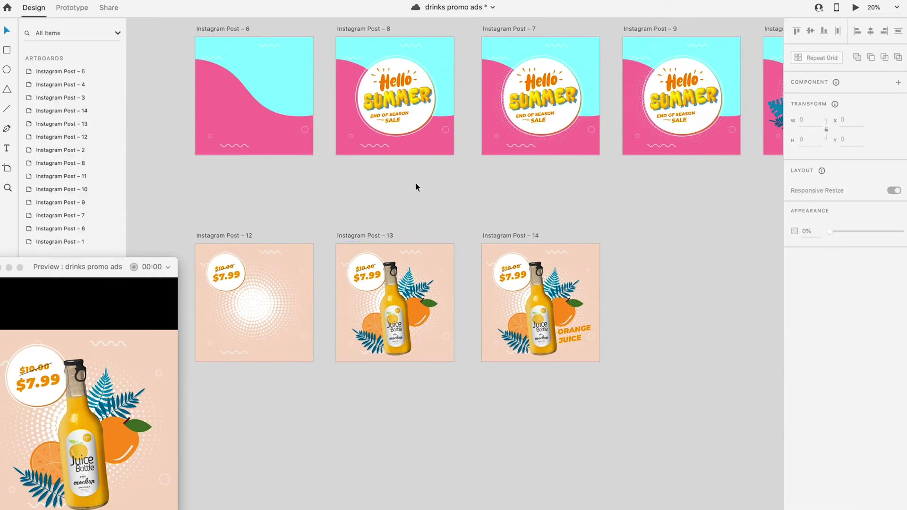
Step: Connect Instagram Post – 13 to Instagram Post – 14 with a timed Auto-Animate, 0.2 s delay, Ease In-Out and 0.6 s duration, and preview the animation
{"action": "left_click", "coordinate": [61, 7]}
{"action": "left_click", "coordinate": [365, 237]}
{"action": "left_click_drag", "start_coordinate": [456, 290], "coordinate": [529, 293]}
{"action": "scroll", "coordinate": [476, 231], "scroll_direction": "down", "scroll_amount": 3}
{"action": "left_click", "coordinate": [352, 147]}
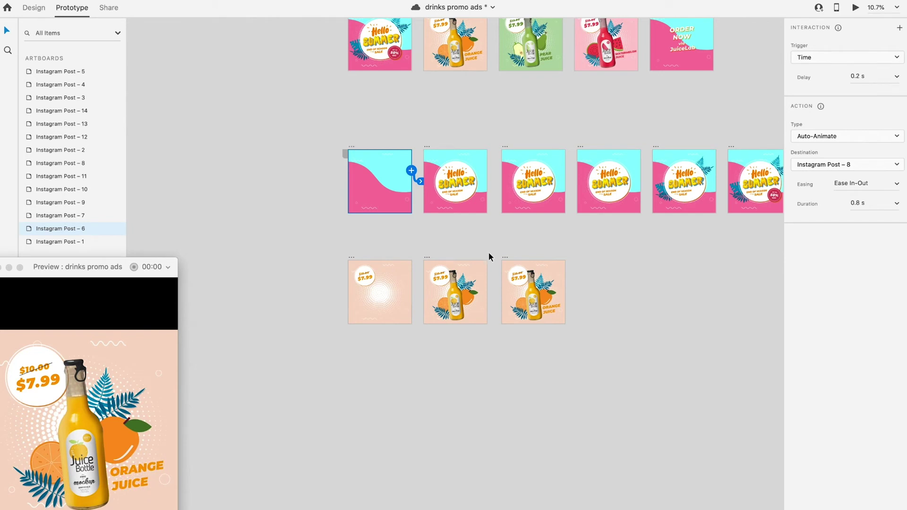
{"action": "left_click", "coordinate": [426, 260]}
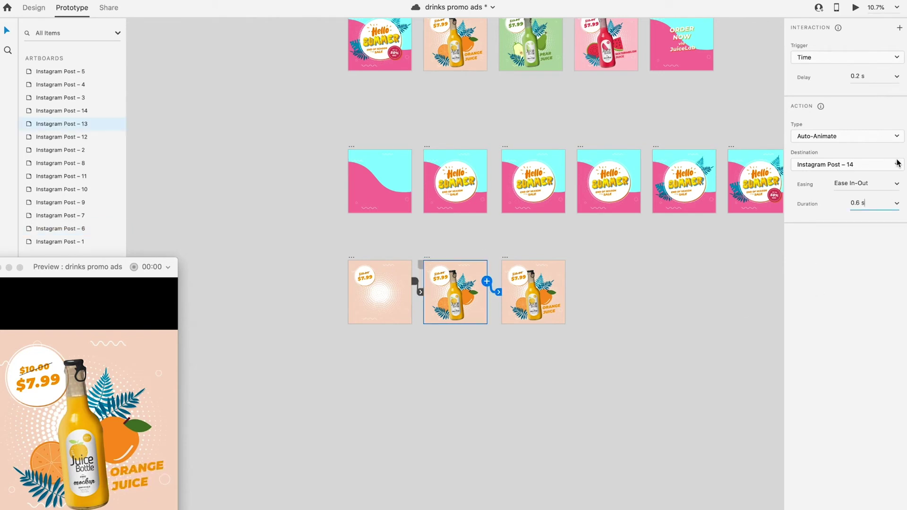
{"action": "left_click", "coordinate": [550, 108]}
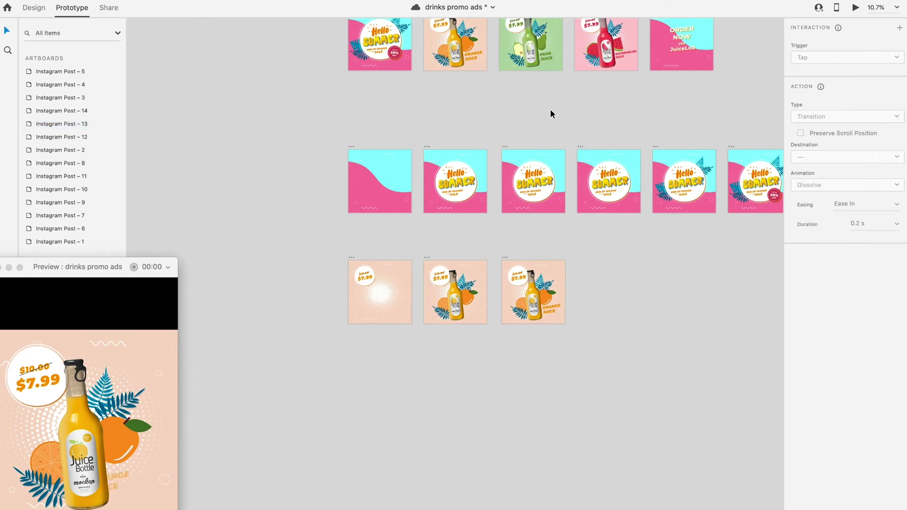
{"action": "left_click", "coordinate": [353, 259]}
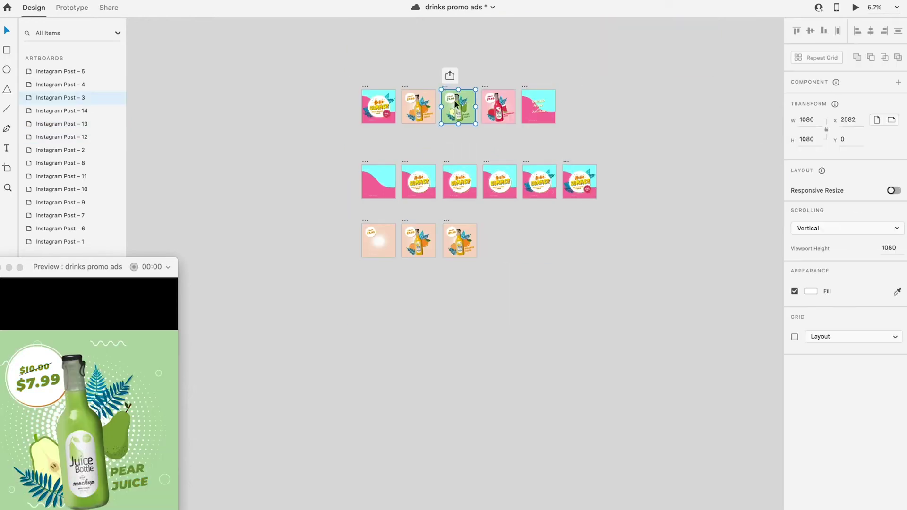
Step: Place two copies of the pear juice artboard side by side to the right of Instagram Post – 14
{"action": "left_click_drag", "start_coordinate": [460, 106], "coordinate": [581, 209]}
{"action": "scroll", "coordinate": [487, 221], "scroll_direction": "up", "scroll_amount": 3}
{"action": "scroll", "coordinate": [487, 222], "scroll_direction": "up", "scroll_amount": 3}
Step: In Instagram Post – 15, move the bottle, both pears and all the leaves out of view below the artboard
{"action": "double_click", "coordinate": [463, 290]}
{"action": "left_click_drag", "start_coordinate": [463, 291], "coordinate": [470, 433]}
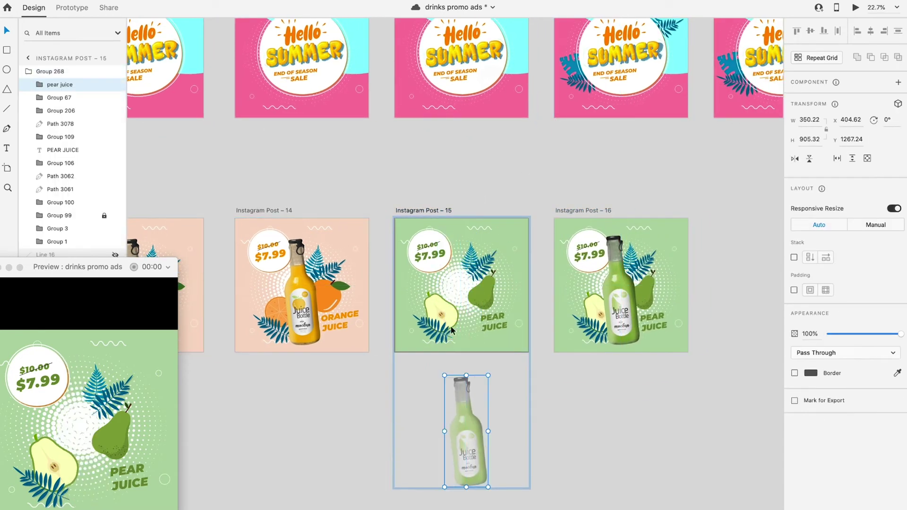
{"action": "left_click_drag", "start_coordinate": [439, 312], "coordinate": [437, 411]}
{"action": "left_click", "coordinate": [442, 314]}
{"action": "left_click", "coordinate": [435, 324]}
{"action": "left_click_drag", "start_coordinate": [435, 328], "coordinate": [495, 398]}
{"action": "left_click_drag", "start_coordinate": [483, 275], "coordinate": [432, 453]}
{"action": "left_click_drag", "start_coordinate": [487, 304], "coordinate": [504, 442]}
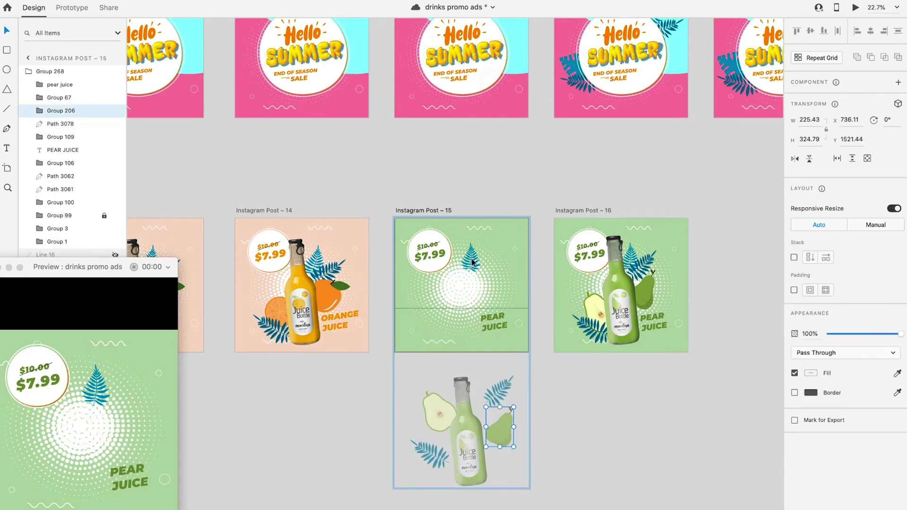
{"action": "left_click_drag", "start_coordinate": [470, 262], "coordinate": [492, 408]}
Step: Set the opacity of the PEAR JUICE text in Instagram Post – 15 to 0%
{"action": "left_click", "coordinate": [497, 333]}
{"action": "key", "text": "0"}
{"action": "key", "text": "0"}
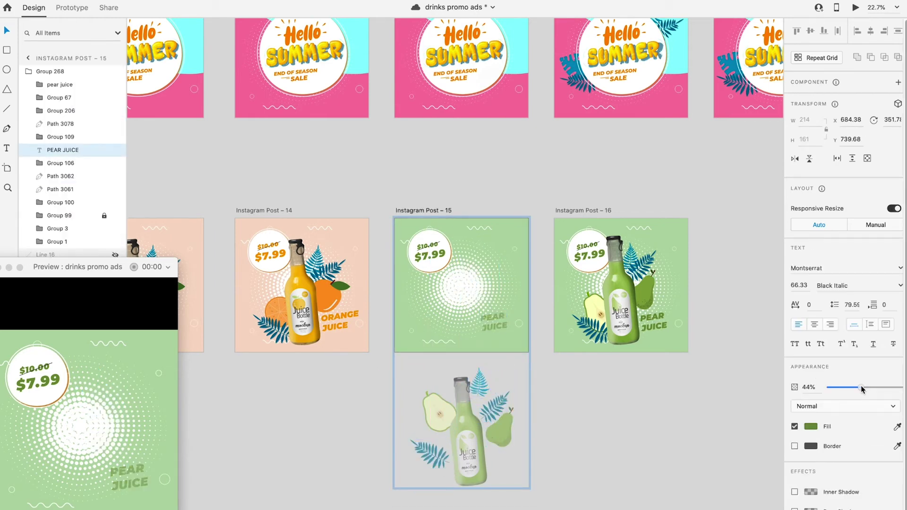
{"action": "scroll", "coordinate": [637, 441], "scroll_direction": "right", "scroll_amount": 2}
{"action": "left_click", "coordinate": [592, 392]}
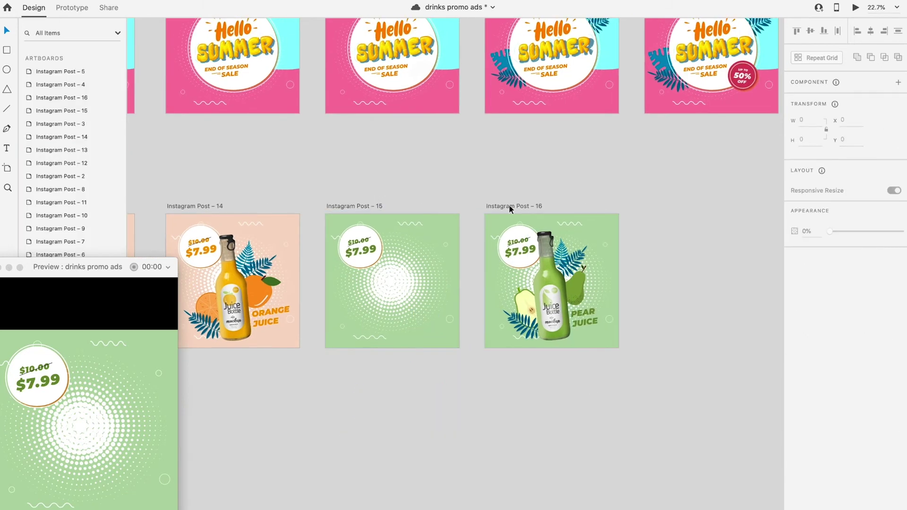
Step: Duplicate Instagram Post – 16 to its right, and in the original tuck PEAR JUICE behind the bottle at size 49 with 0% opacity
{"action": "left_click_drag", "start_coordinate": [510, 205], "coordinate": [676, 206]}
{"action": "left_click", "coordinate": [583, 316]}
{"action": "double_click", "coordinate": [583, 315]}
{"action": "left_click_drag", "start_coordinate": [587, 326], "coordinate": [588, 322]}
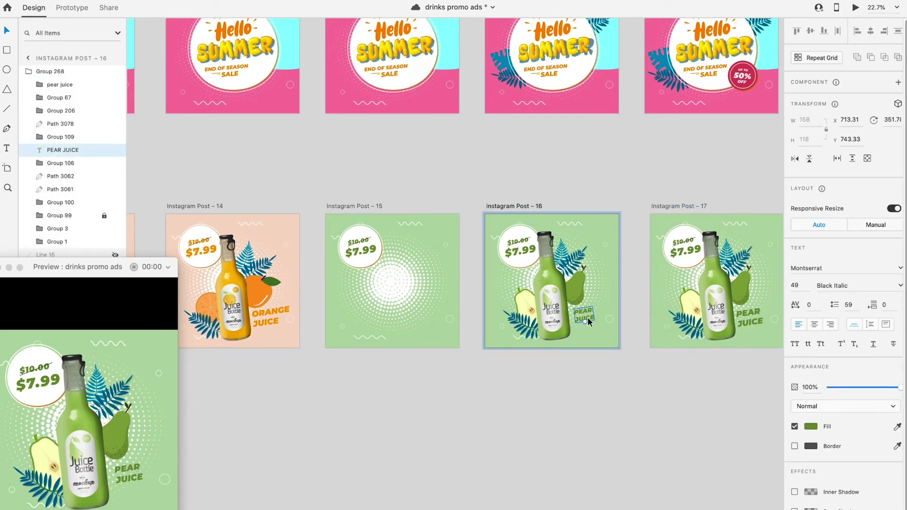
{"action": "left_click", "coordinate": [826, 387]}
{"action": "scroll", "coordinate": [433, 310], "scroll_direction": "down", "scroll_amount": 3}
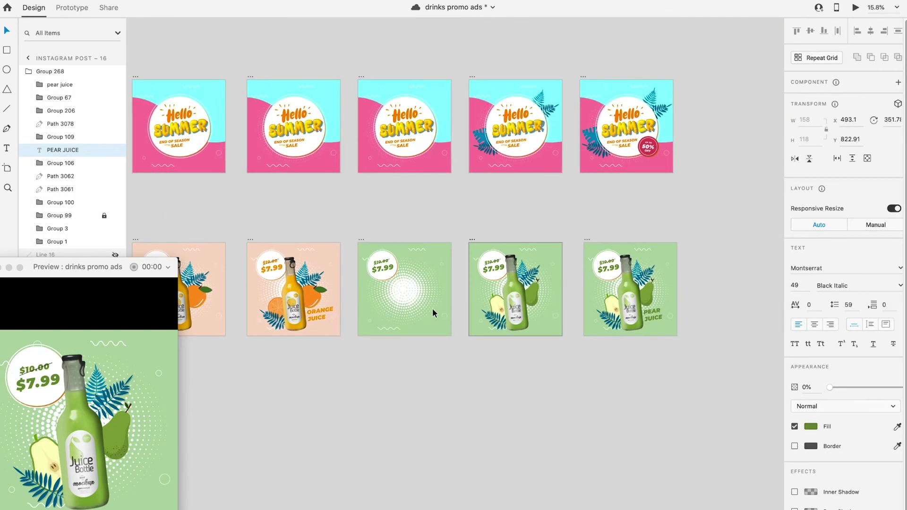
Step: Chain Instagram Posts – 14, 15, 16 and 17 with timed Auto-Animate transitions, 0.6 s delay, Ease In-Out and 3 s duration
{"action": "left_click", "coordinate": [250, 238]}
{"action": "left_click", "coordinate": [82, 10]}
{"action": "left_click_drag", "start_coordinate": [341, 289], "coordinate": [506, 284]}
{"action": "left_click", "coordinate": [365, 242]}
{"action": "left_click", "coordinate": [475, 239]}
{"action": "left_click_drag", "start_coordinate": [563, 279], "coordinate": [628, 281]}
{"action": "scroll", "coordinate": [497, 305], "scroll_direction": "left", "scroll_amount": 2}
{"action": "scroll", "coordinate": [497, 305], "scroll_direction": "down", "scroll_amount": 2}
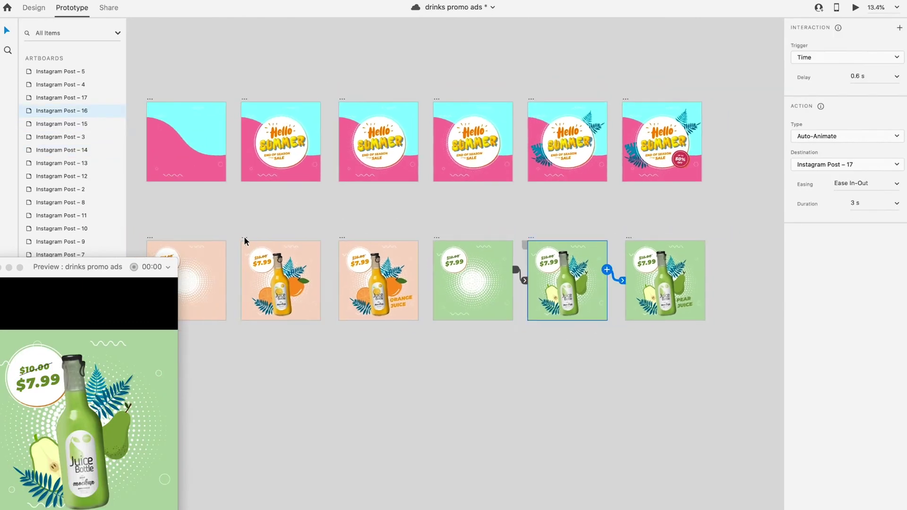
Step: Check the transition of Instagram Post – 13 and give Instagram Post – 16 a 0 s delay and 0.6 s duration
{"action": "left_click", "coordinate": [244, 237]}
{"action": "left_click", "coordinate": [599, 251]}
{"action": "scroll", "coordinate": [501, 253], "scroll_direction": "left", "scroll_amount": 2}
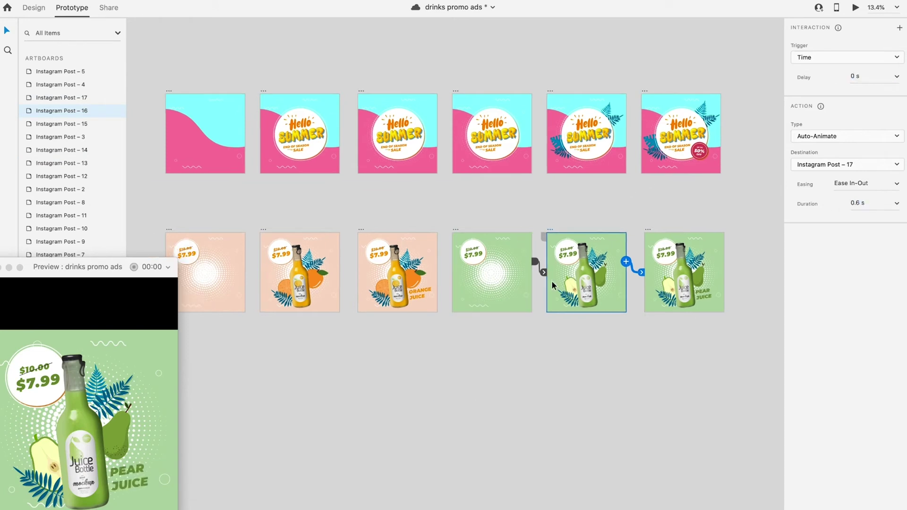
Step: Set the duration of the transition from Instagram Post – 14 to 15 to 0.4 s and preview from Instagram Post – 13
{"action": "left_click", "coordinate": [361, 230]}
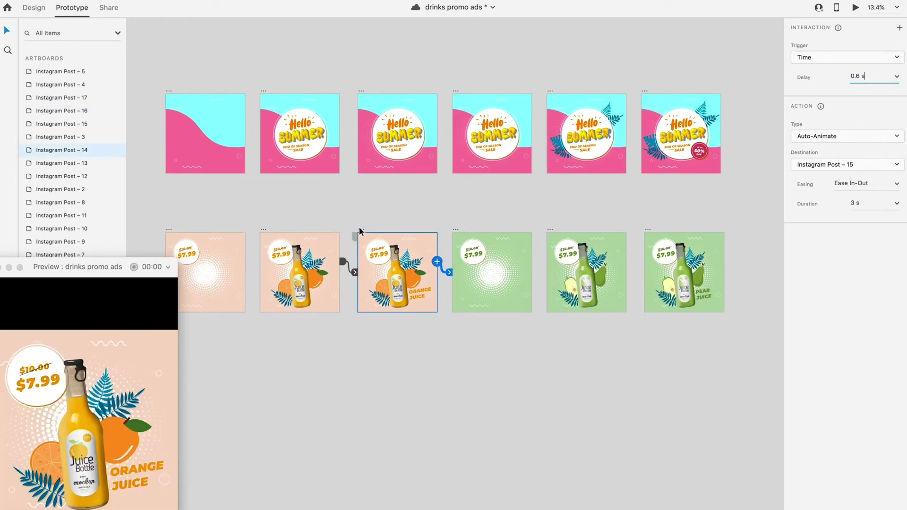
{"action": "left_click", "coordinate": [901, 205]}
{"action": "left_click", "coordinate": [870, 237]}
{"action": "left_click", "coordinate": [265, 232]}
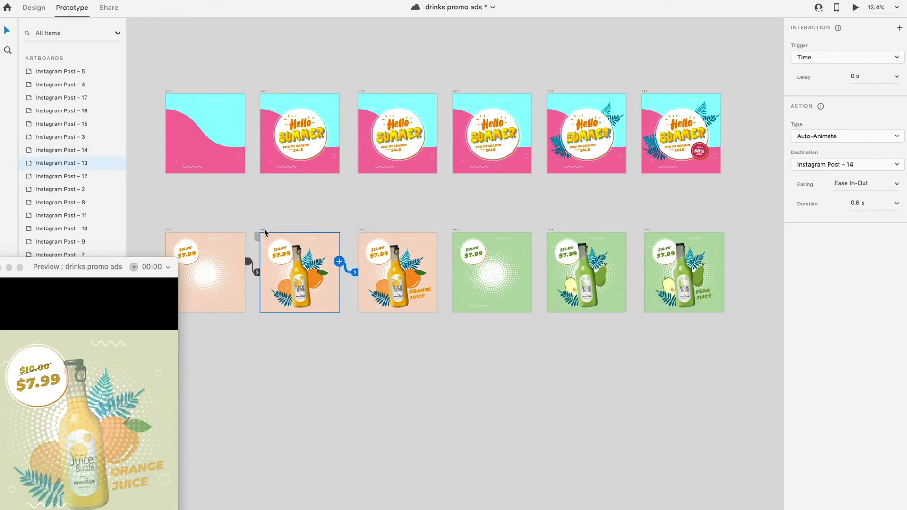
Step: Adjust the delay and duration of the transition from Instagram Post – 15 to 16, comparing with Instagram Post – 12, and preview from Instagram Post – 14
{"action": "left_click", "coordinate": [455, 230]}
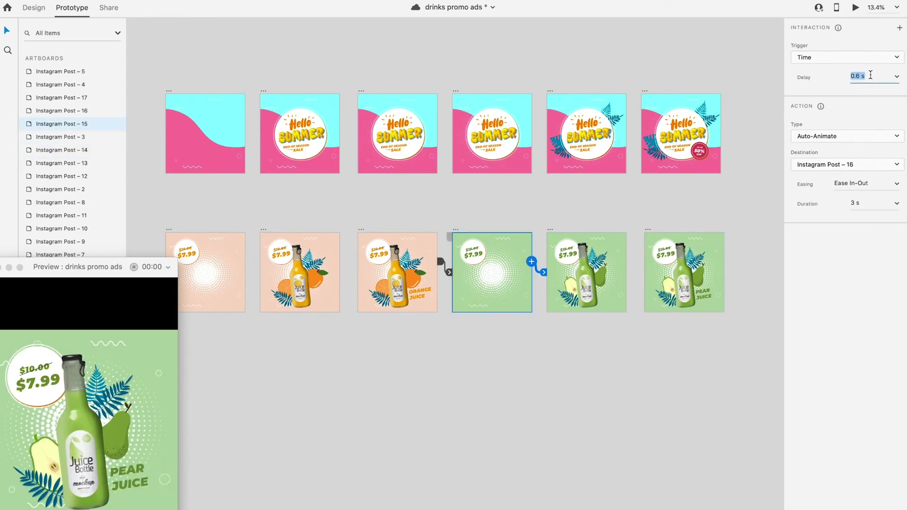
{"action": "left_click", "coordinate": [168, 232]}
{"action": "left_click", "coordinate": [462, 231]}
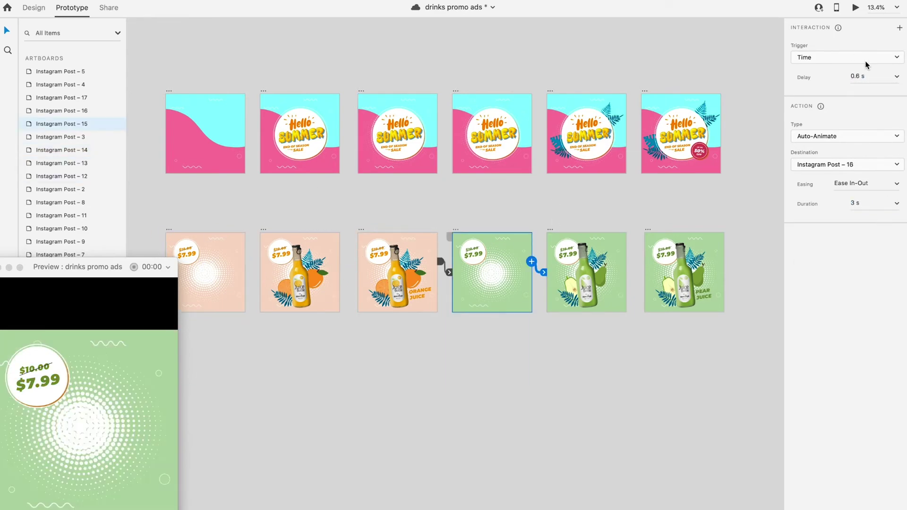
{"action": "left_click", "coordinate": [863, 76]}
{"action": "type", "text": "0."}
{"action": "left_click", "coordinate": [863, 205]}
{"action": "left_click", "coordinate": [361, 228]}
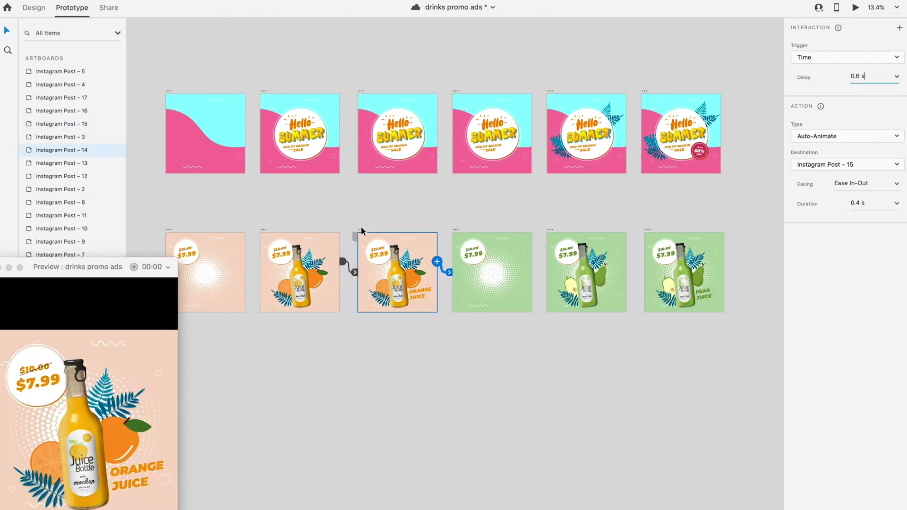
Step: Preview the whole animation from the first pink-and-cyan artboard
{"action": "scroll", "coordinate": [361, 228], "scroll_direction": "left", "scroll_amount": 2}
{"action": "scroll", "coordinate": [361, 228], "scroll_direction": "down", "scroll_amount": 1}
{"action": "scroll", "coordinate": [361, 228], "scroll_direction": "down", "scroll_amount": 1}
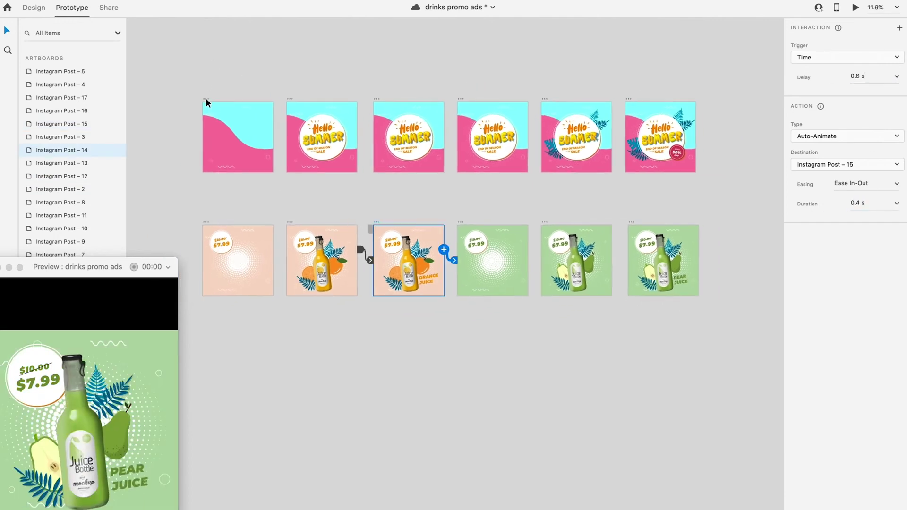
{"action": "left_click", "coordinate": [206, 100]}
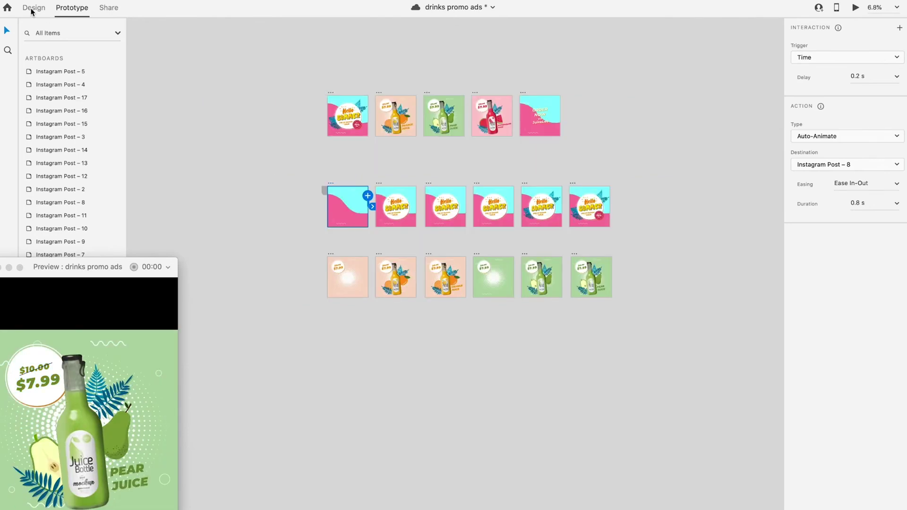
Step: In Design mode, place three copies of the watermelon juice artboard side by side in a new row below the orange and pear artboards
{"action": "left_click", "coordinate": [34, 7]}
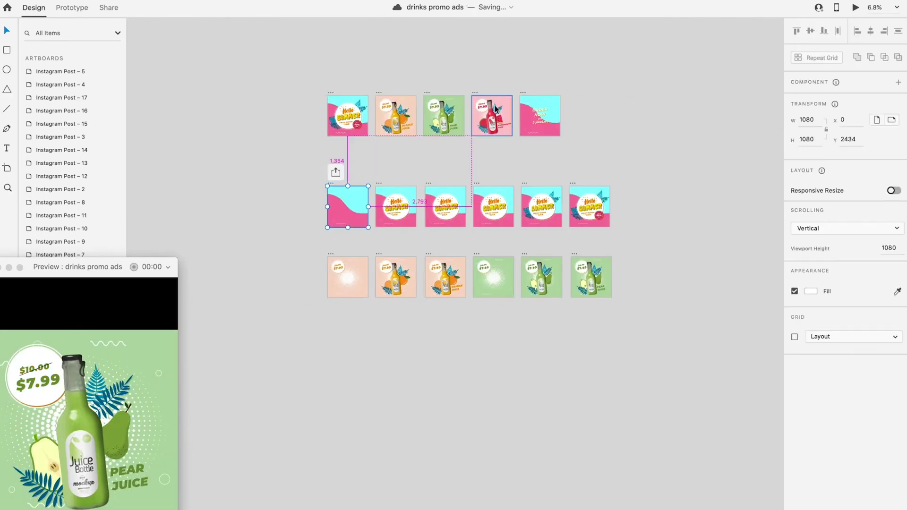
{"action": "left_click_drag", "start_coordinate": [475, 92], "coordinate": [555, 304]}
{"action": "scroll", "coordinate": [331, 317], "scroll_direction": "up", "scroll_amount": 5}
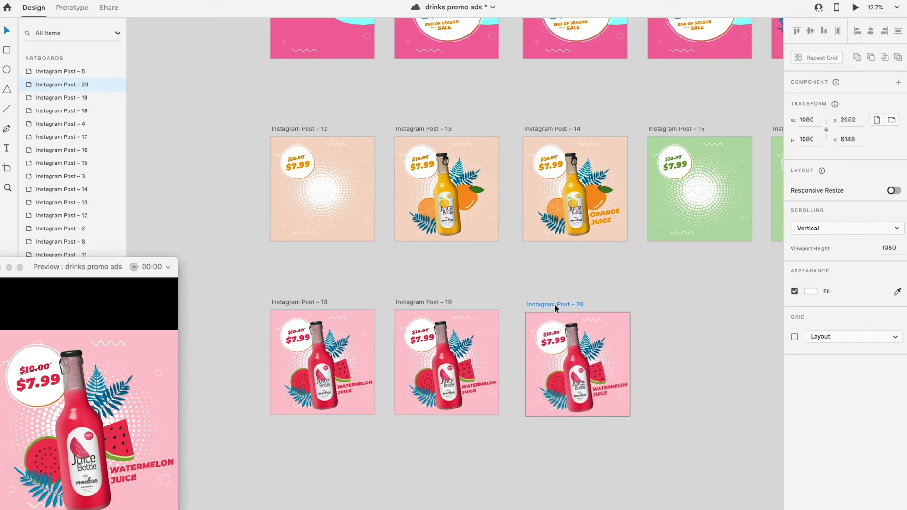
Step: In Instagram Post – 18, move the bottle, both watermelon pieces and all the leaves out of view below the artboard
{"action": "scroll", "coordinate": [361, 347], "scroll_direction": "up", "scroll_amount": 3}
{"action": "double_click", "coordinate": [352, 324]}
{"action": "left_click_drag", "start_coordinate": [352, 324], "coordinate": [360, 501]}
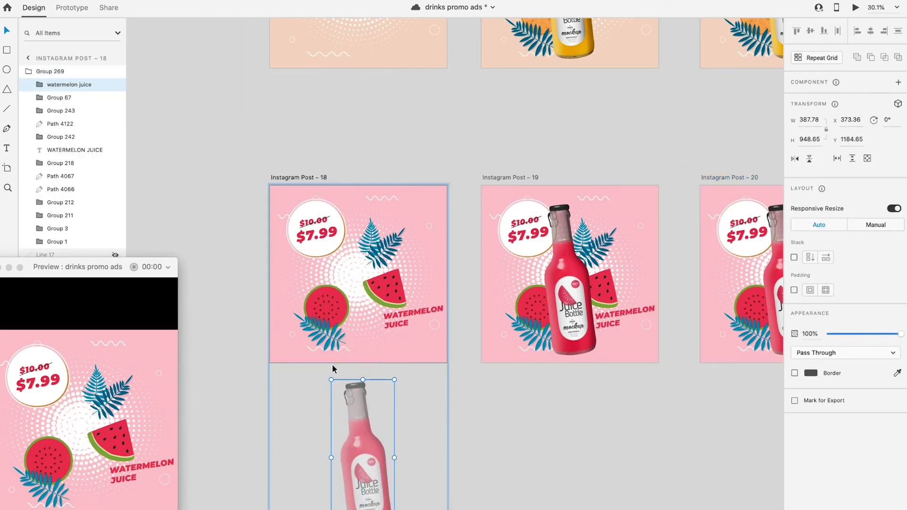
{"action": "left_click_drag", "start_coordinate": [327, 304], "coordinate": [333, 407]}
{"action": "left_click_drag", "start_coordinate": [327, 330], "coordinate": [320, 480]}
{"action": "left_click_drag", "start_coordinate": [331, 408], "coordinate": [308, 427]}
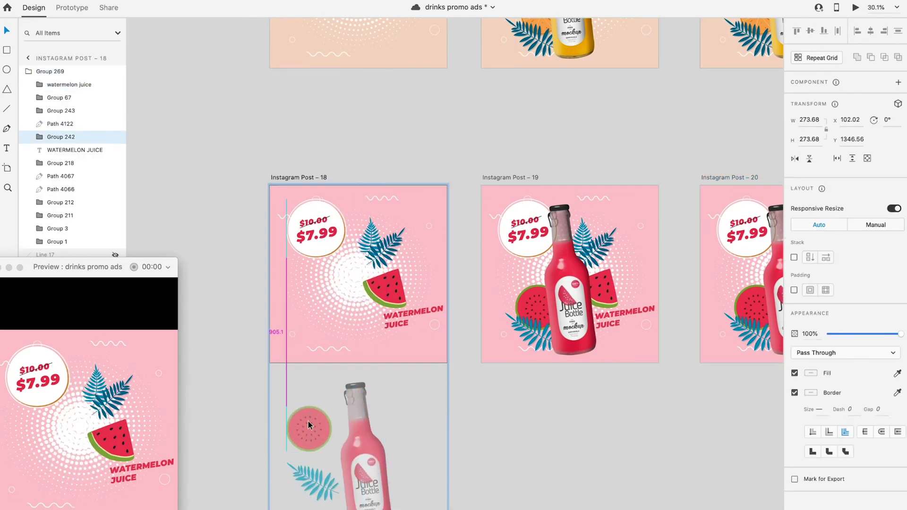
{"action": "left_click_drag", "start_coordinate": [395, 273], "coordinate": [416, 431]}
{"action": "left_click_drag", "start_coordinate": [392, 254], "coordinate": [402, 412]}
{"action": "left_click_drag", "start_coordinate": [371, 244], "coordinate": [398, 488]}
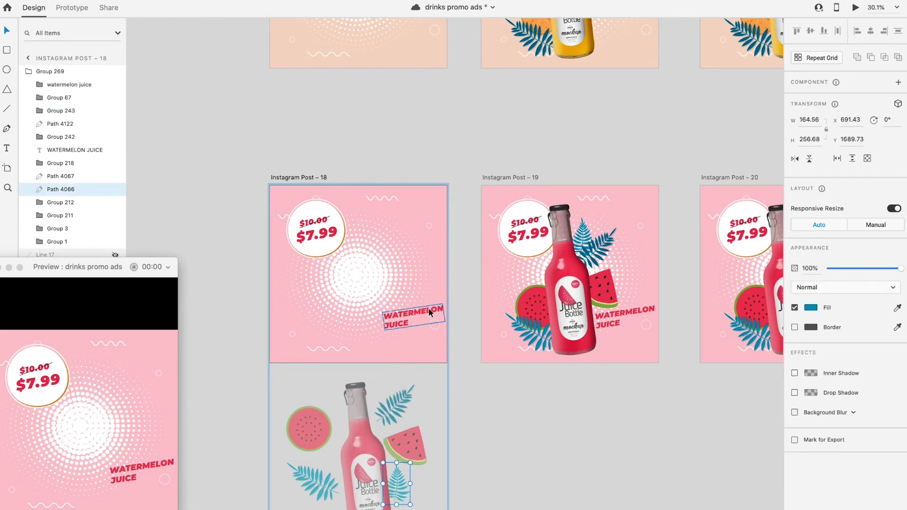
Step: Set the opacity of the WATERMELON JUICE text in Instagram Post – 18 to 0%
{"action": "left_click", "coordinate": [429, 310]}
{"action": "left_click_drag", "start_coordinate": [900, 387], "coordinate": [537, 380]}
{"action": "scroll", "coordinate": [537, 380], "scroll_direction": "down", "scroll_amount": 5}
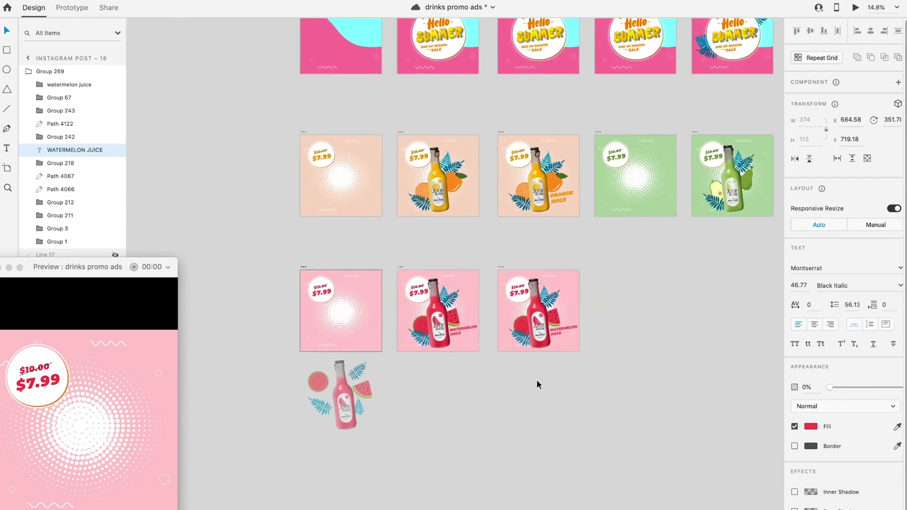
Step: In Instagram Post – 19, shrink the WATERMELON JUICE text to size 33, move it behind the bottle and set its opacity to 0%
{"action": "left_click", "coordinate": [446, 321]}
{"action": "scroll", "coordinate": [444, 319], "scroll_direction": "up", "scroll_amount": 6}
{"action": "double_click", "coordinate": [443, 316]}
{"action": "left_click_drag", "start_coordinate": [414, 349], "coordinate": [415, 335]}
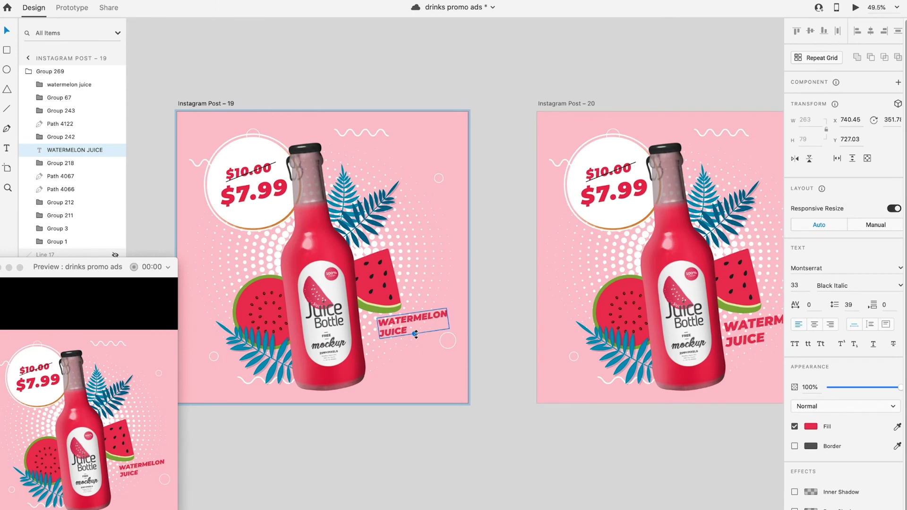
{"action": "scroll", "coordinate": [382, 369], "scroll_direction": "down", "scroll_amount": 6}
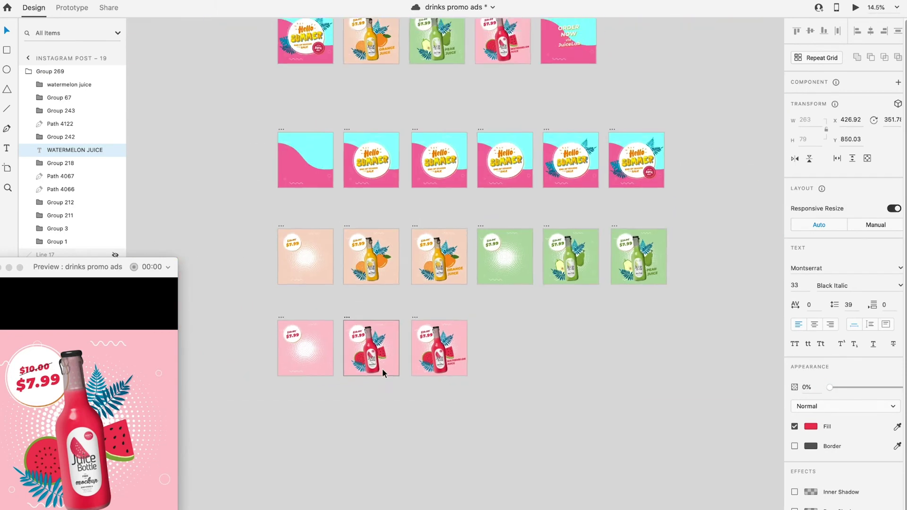
Step: Connect Instagram Post – 17 to Instagram Post – 18 with a timed Auto-Animate, 0.6 s delay, Ease In-Out and 0.4 s duration
{"action": "left_click", "coordinate": [72, 8]}
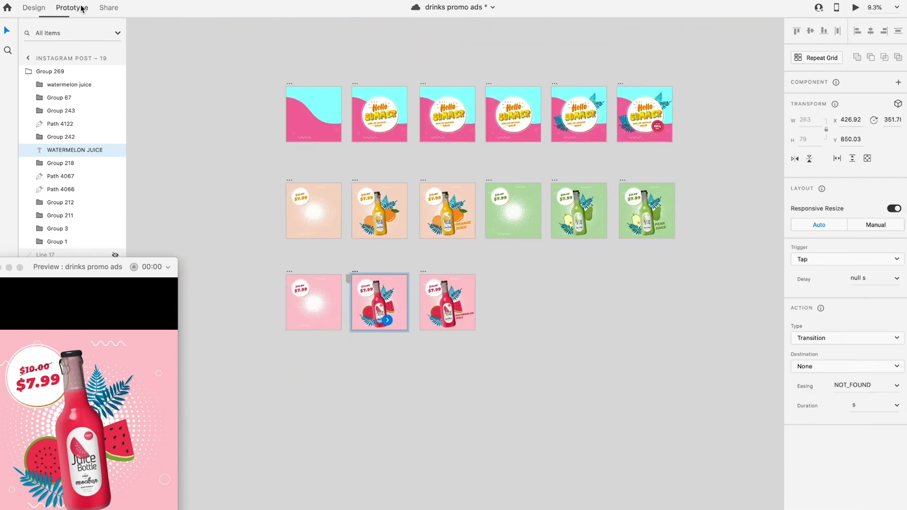
{"action": "left_click", "coordinate": [423, 179]}
{"action": "left_click", "coordinate": [627, 184]}
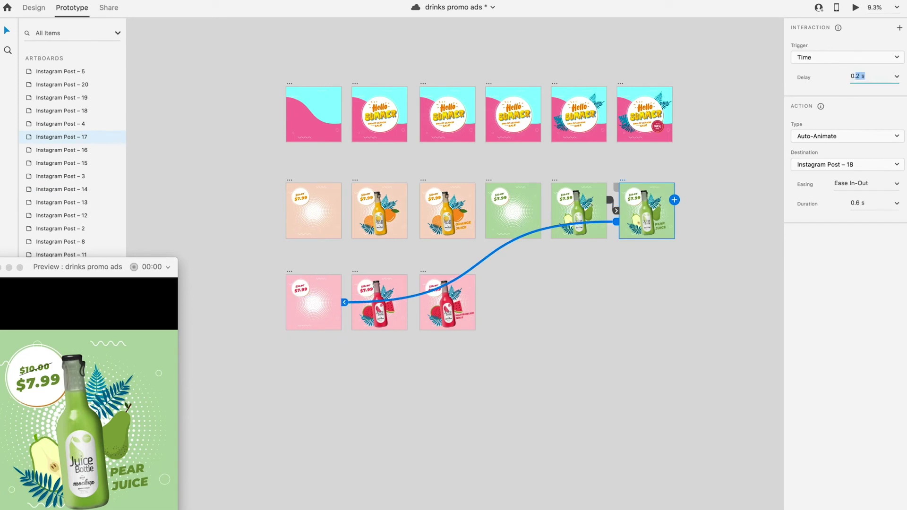
Step: Connect Instagram Post – 18 to 19 and 19 to 20 with timed Ease In-Out Auto-Animates, 0.2 s delays and durations of 0.4 s and 0.6 s
{"action": "left_click", "coordinate": [289, 179]}
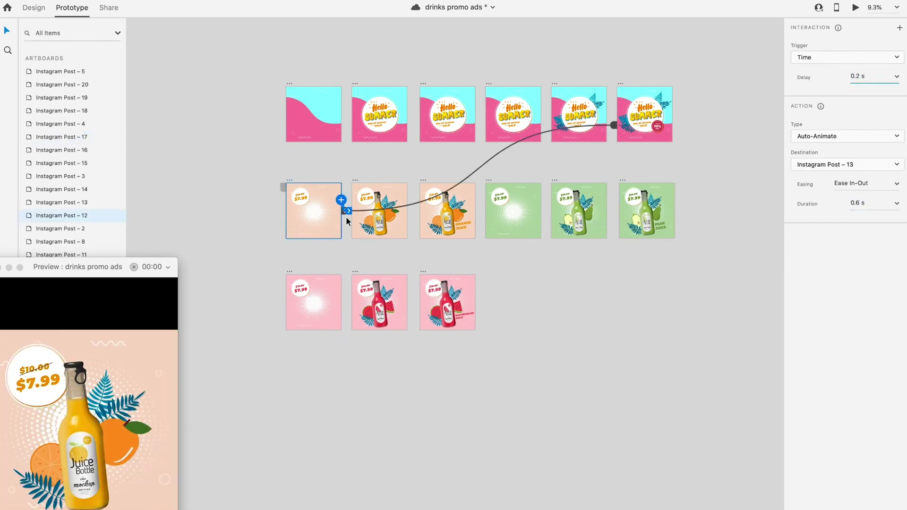
{"action": "left_click", "coordinate": [289, 271]}
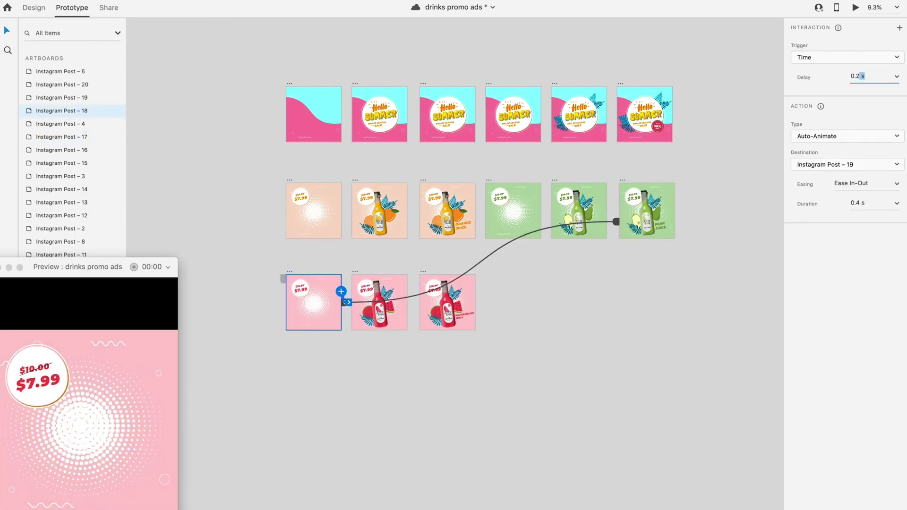
{"action": "left_click", "coordinate": [367, 278]}
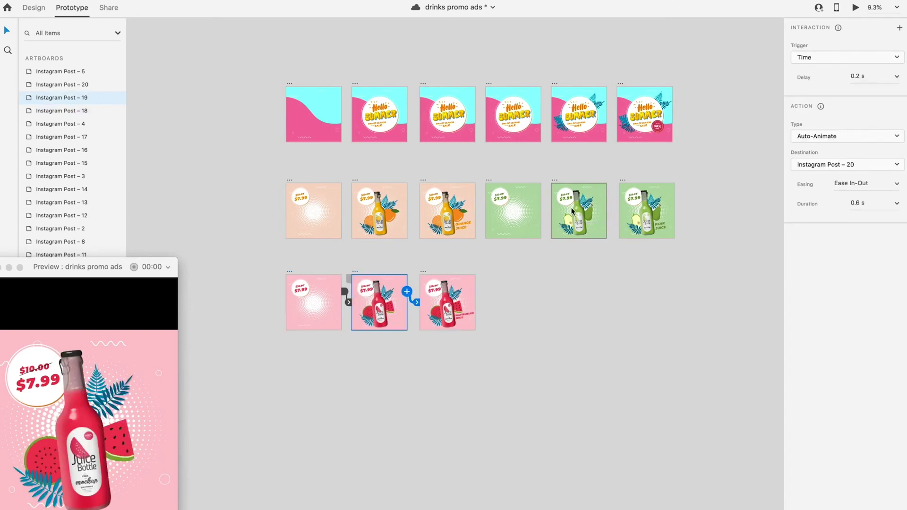
Step: Preview from the first artboard, set the delay of Instagram Post – 14 to 1 s and adjust the delay of Instagram Post – 17
{"action": "left_click", "coordinate": [290, 83]}
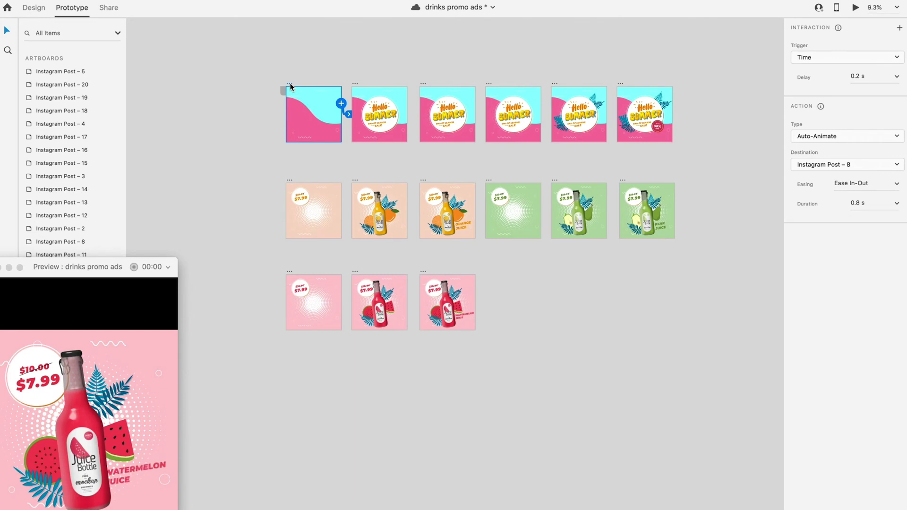
{"action": "left_click", "coordinate": [424, 181]}
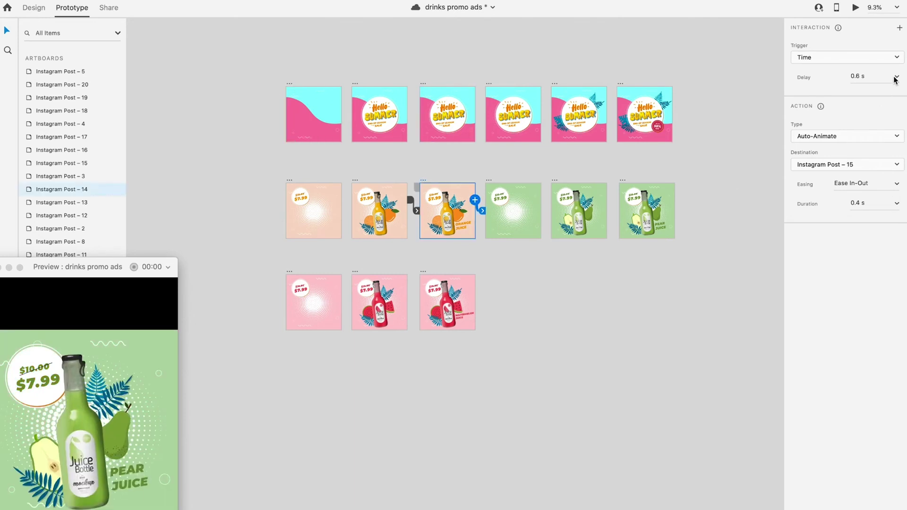
{"action": "left_click", "coordinate": [856, 76]}
{"action": "left_click", "coordinate": [630, 181]}
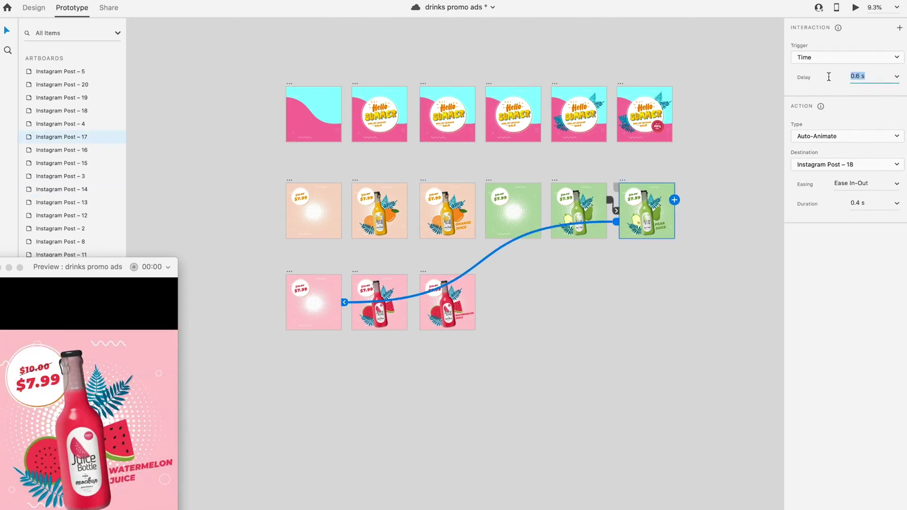
{"action": "left_click", "coordinate": [288, 84]}
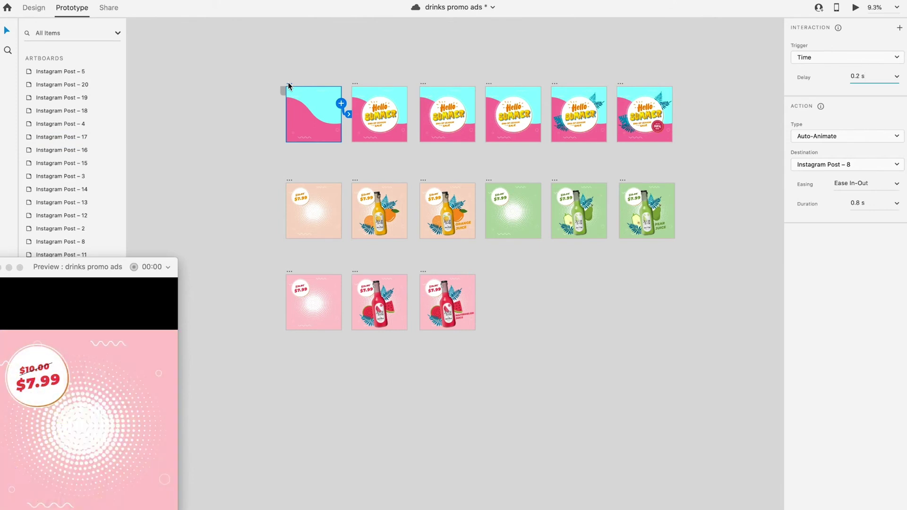
Step: Set the delay of the transition from Instagram Post – 14 to 15 to 2 s and replay the animation from the first artboard
{"action": "left_click", "coordinate": [423, 179]}
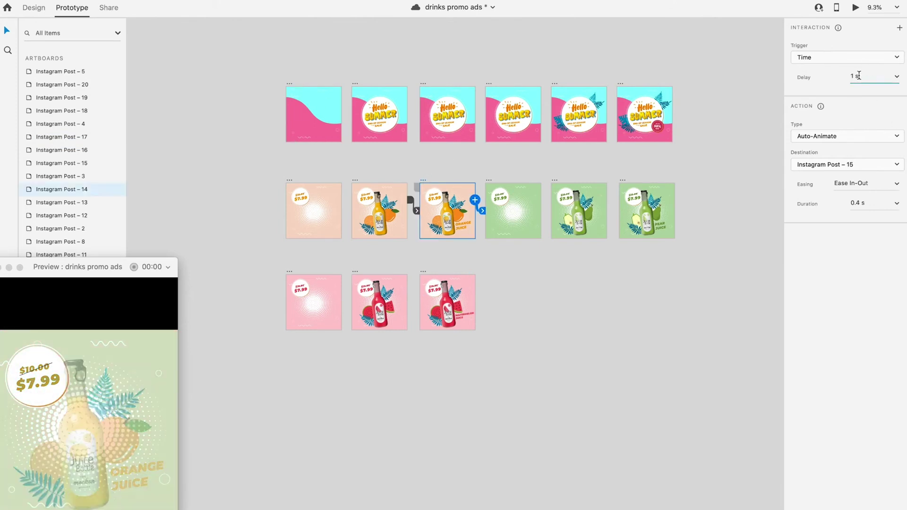
{"action": "double_click", "coordinate": [845, 77]}
{"action": "type", "text": "2"}
{"action": "key", "text": "Return"}
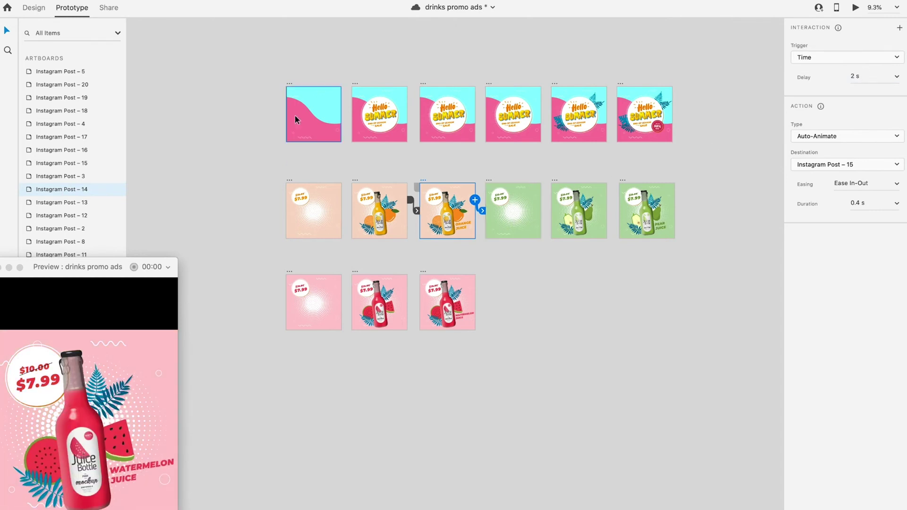
{"action": "left_click", "coordinate": [290, 84]}
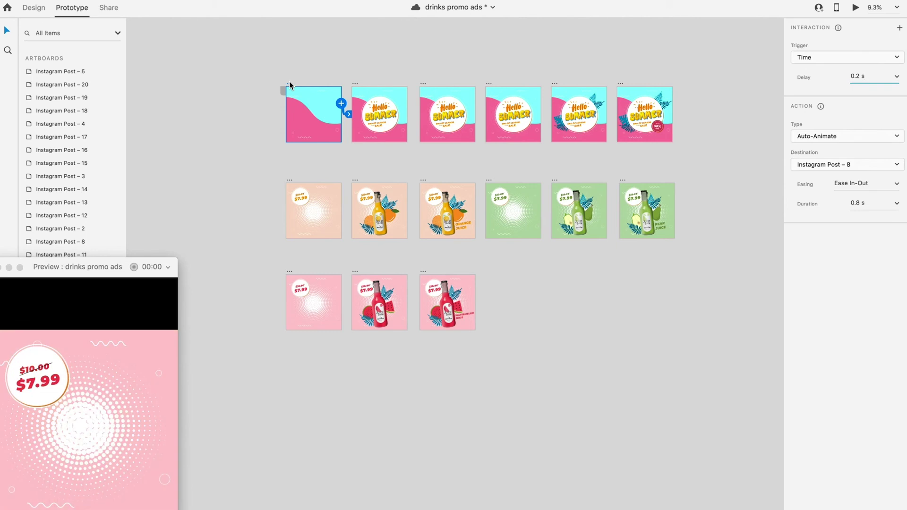
Step: Move the ORDER NOW artboard, Instagram Post – 5, to the end of the watermelon row and duplicate it beside the original
{"action": "left_click", "coordinate": [622, 180]}
{"action": "left_click", "coordinate": [405, 178]}
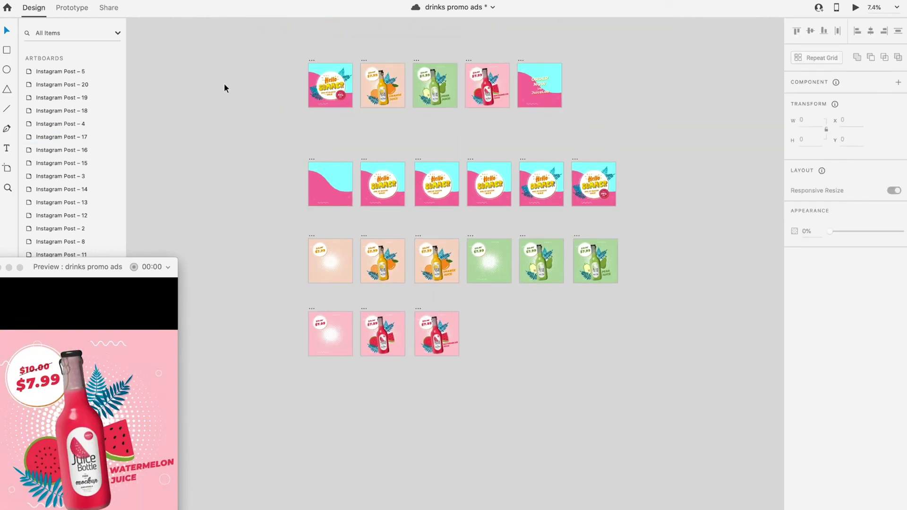
{"action": "left_click_drag", "start_coordinate": [517, 58], "coordinate": [472, 308]}
{"action": "scroll", "coordinate": [481, 353], "scroll_direction": "up", "scroll_amount": 5}
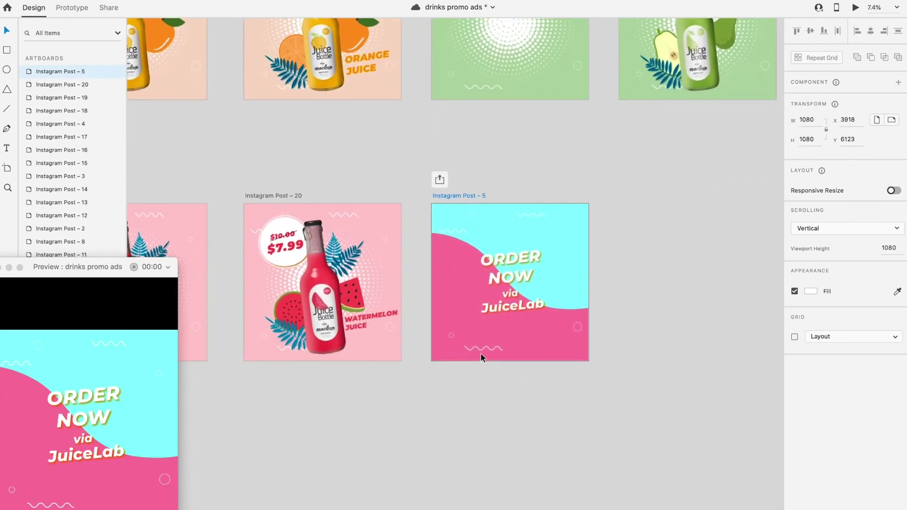
{"action": "mouse_move", "coordinate": [460, 194]}
{"action": "left_mouse_down"}
{"action": "mouse_move", "coordinate": [462, 212]}
{"action": "mouse_move", "coordinate": [458, 192]}
{"action": "left_mouse_up"}
{"action": "scroll", "coordinate": [341, 201], "scroll_direction": "up", "scroll_amount": 2}
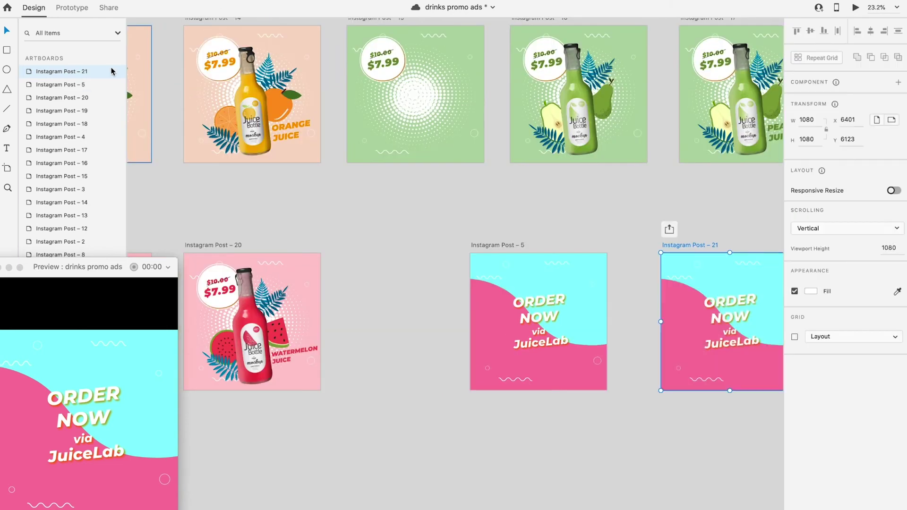
{"action": "scroll", "coordinate": [463, 318], "scroll_direction": "up", "scroll_amount": 2}
{"action": "scroll", "coordinate": [463, 318], "scroll_direction": "up", "scroll_amount": 3}
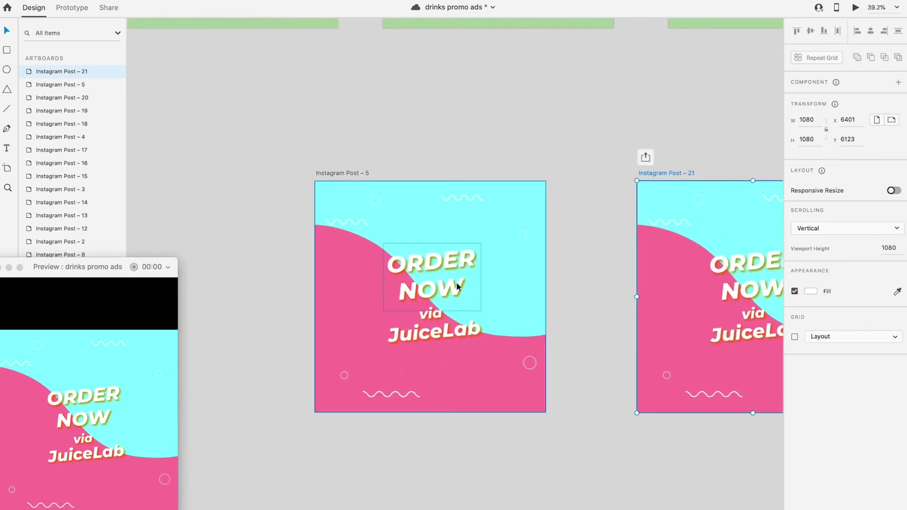
Step: Shrink the ORDER NOW text on Instagram Post – 5 to about 343 × 239 and set its opacity to 0%
{"action": "left_click", "coordinate": [463, 262]}
{"action": "double_click", "coordinate": [463, 262]}
{"action": "scroll", "coordinate": [435, 296], "scroll_direction": "up", "scroll_amount": 4}
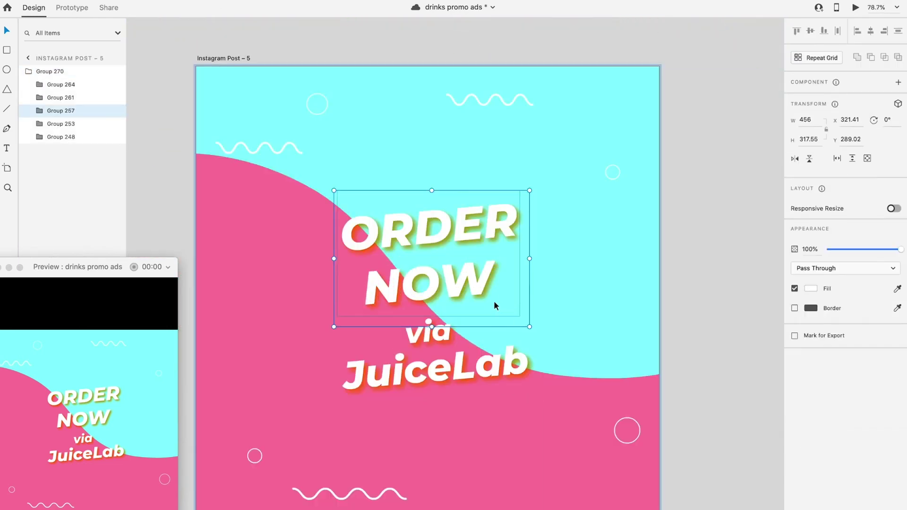
{"action": "left_click_drag", "start_coordinate": [437, 298], "coordinate": [466, 282]}
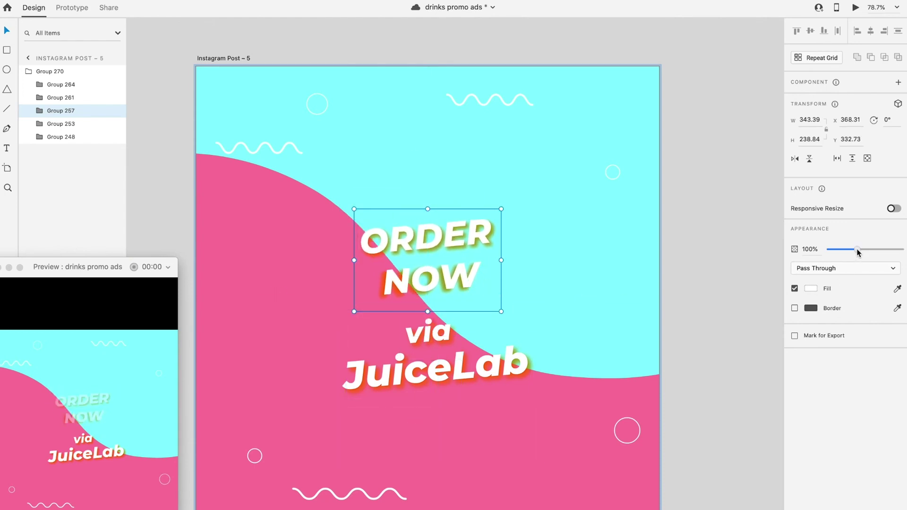
{"action": "left_click_drag", "start_coordinate": [859, 250], "coordinate": [792, 251]}
Step: Turn off responsive resize for the JuiceLab text on Instagram Post – 5, shrink it to about 302 × 189 and set its opacity to 0%
{"action": "left_click", "coordinate": [447, 335]}
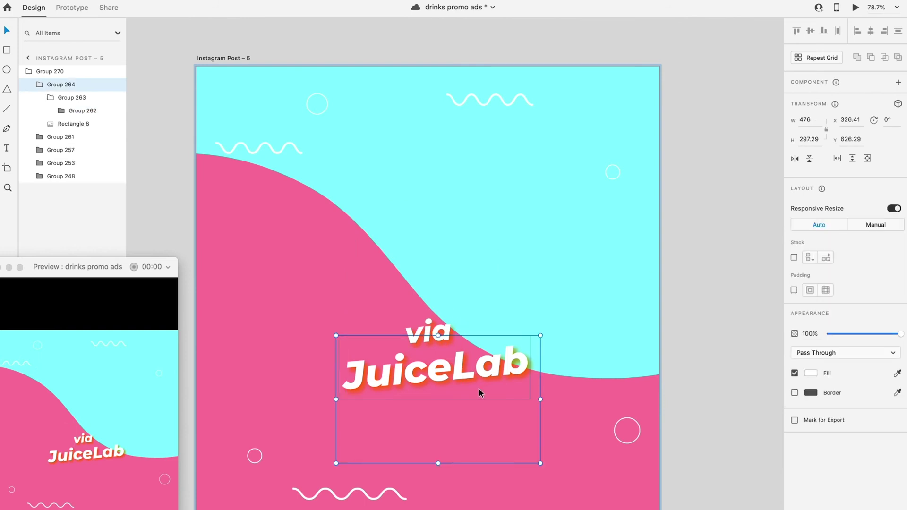
{"action": "left_click", "coordinate": [892, 210]}
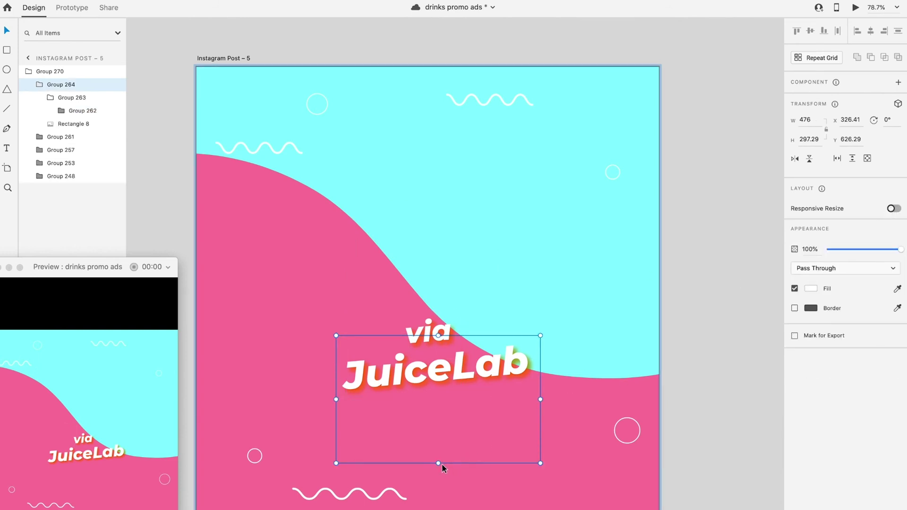
{"action": "left_click_drag", "start_coordinate": [439, 464], "coordinate": [440, 418]}
{"action": "left_click_drag", "start_coordinate": [432, 371], "coordinate": [464, 375]}
{"action": "left_click_drag", "start_coordinate": [901, 249], "coordinate": [753, 249]}
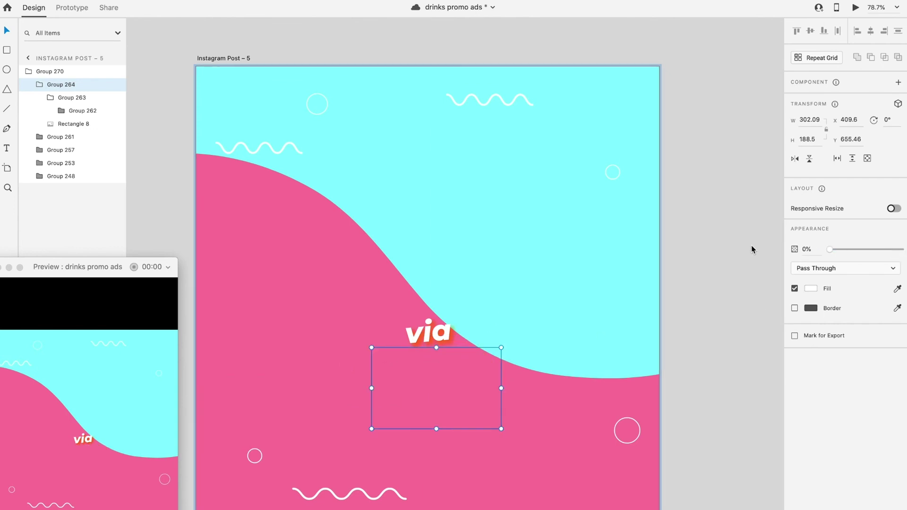
Step: Shrink the "via" text on Instagram Post – 5 to about 200 × 116 and set its opacity to 0%
{"action": "left_click", "coordinate": [425, 333]}
{"action": "left_click_drag", "start_coordinate": [404, 411], "coordinate": [397, 367]}
{"action": "scroll", "coordinate": [399, 263], "scroll_direction": "down", "scroll_amount": 5}
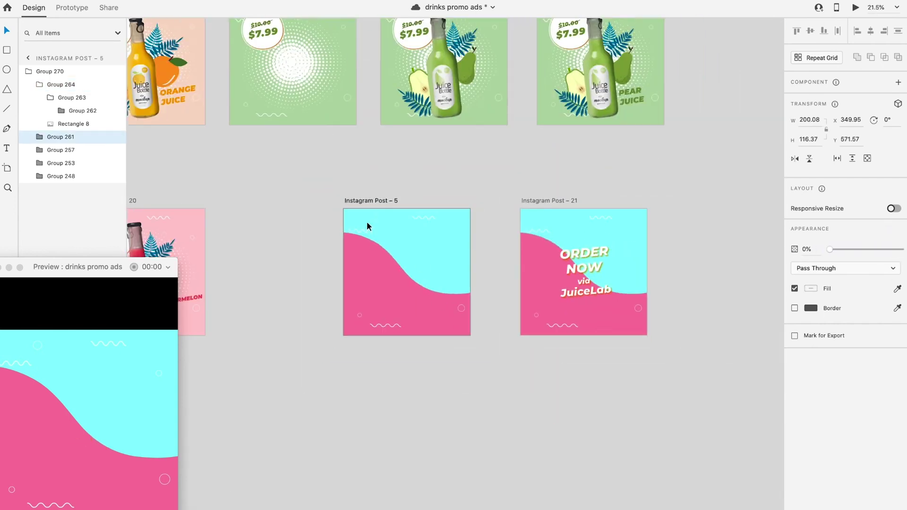
Step: Connect Instagram Post – 5 to 21 with a timed Bounce Auto-Animate of 0.4 s and preview it from Instagram Post – 20
{"action": "left_click", "coordinate": [367, 201]}
{"action": "left_click", "coordinate": [72, 7]}
{"action": "left_click_drag", "start_coordinate": [469, 262], "coordinate": [591, 282]}
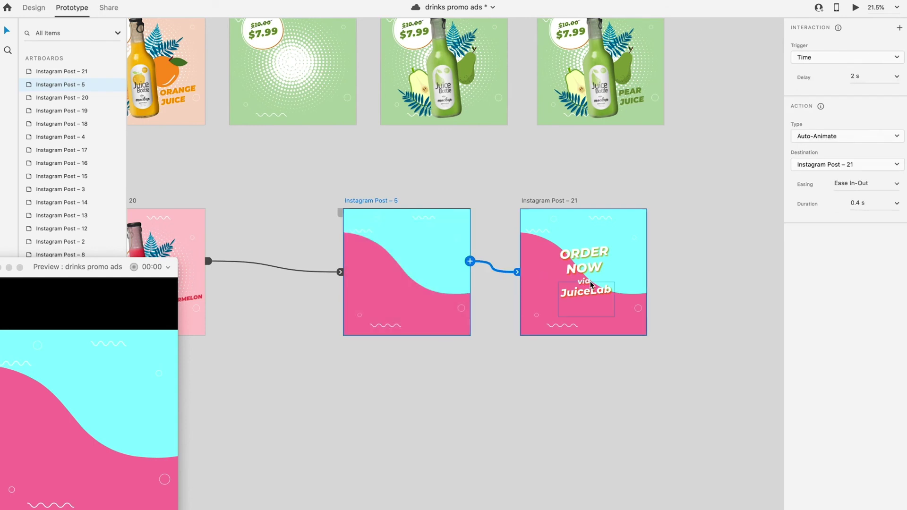
{"action": "left_click", "coordinate": [898, 186]}
{"action": "left_click", "coordinate": [848, 258]}
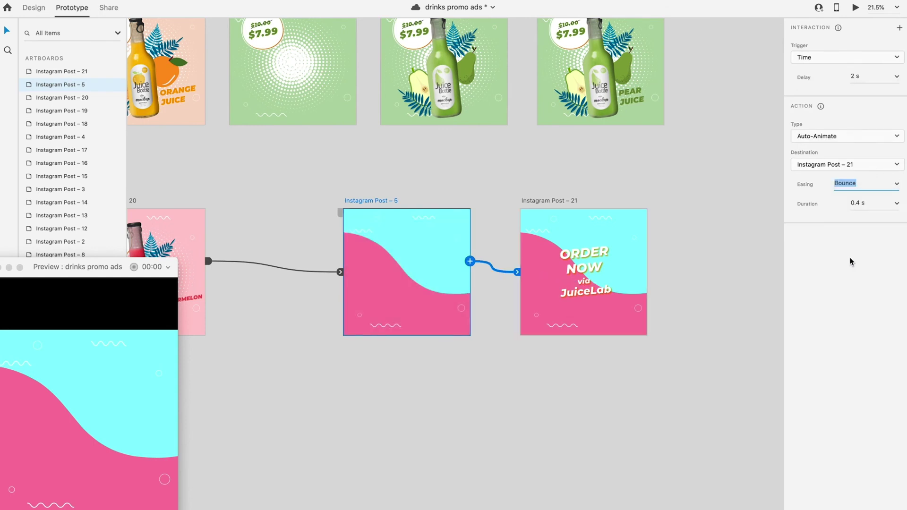
{"action": "left_click", "coordinate": [130, 204]}
{"action": "left_click", "coordinate": [132, 202]}
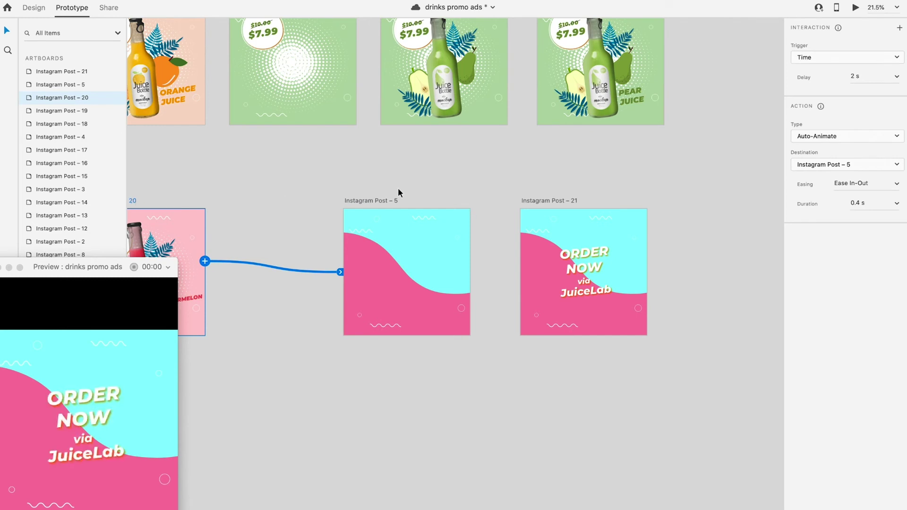
Step: Set the delay of the transition from Instagram Post – 5 to 21 to 0.2 s and preview from Instagram Post – 20
{"action": "left_click", "coordinate": [395, 201]}
{"action": "type", "text": "0.2"}
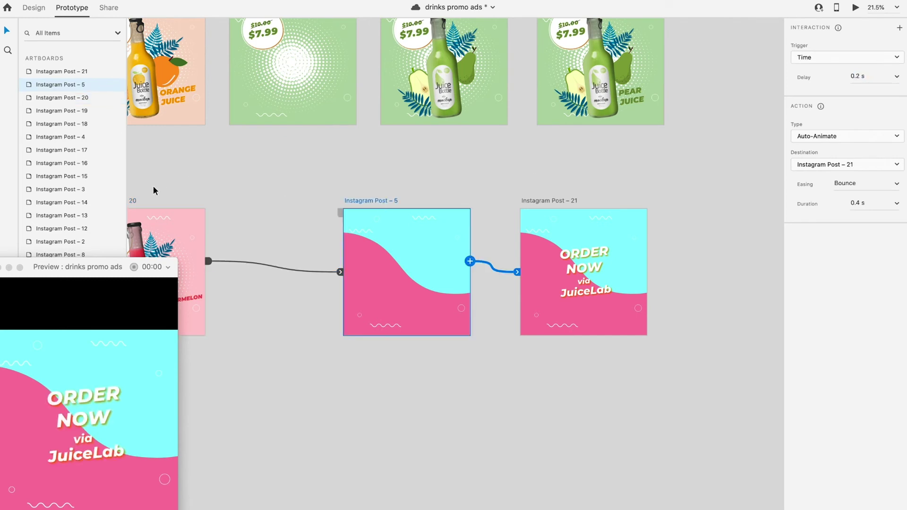
{"action": "left_click", "coordinate": [154, 190]}
{"action": "scroll", "coordinate": [210, 194], "scroll_direction": "left", "scroll_amount": 3}
{"action": "left_click", "coordinate": [211, 195]}
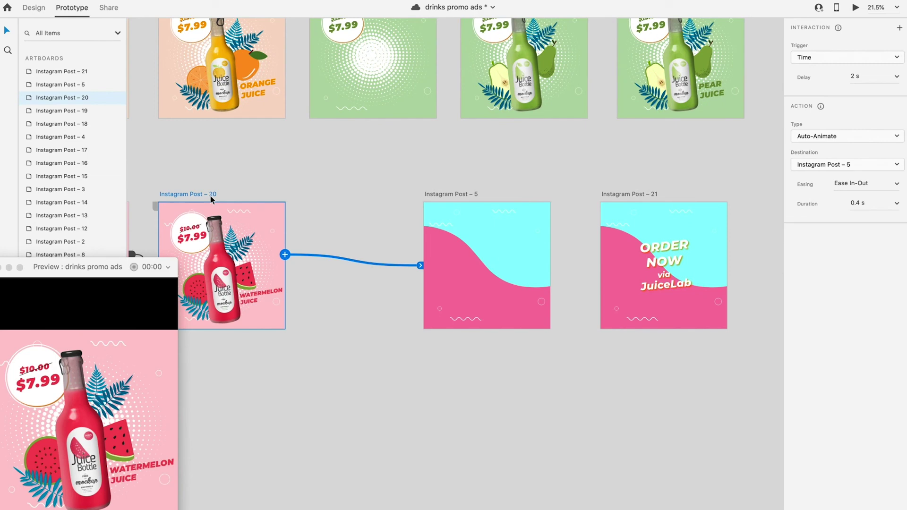
{"action": "scroll", "coordinate": [499, 242], "scroll_direction": "right", "scroll_amount": 3}
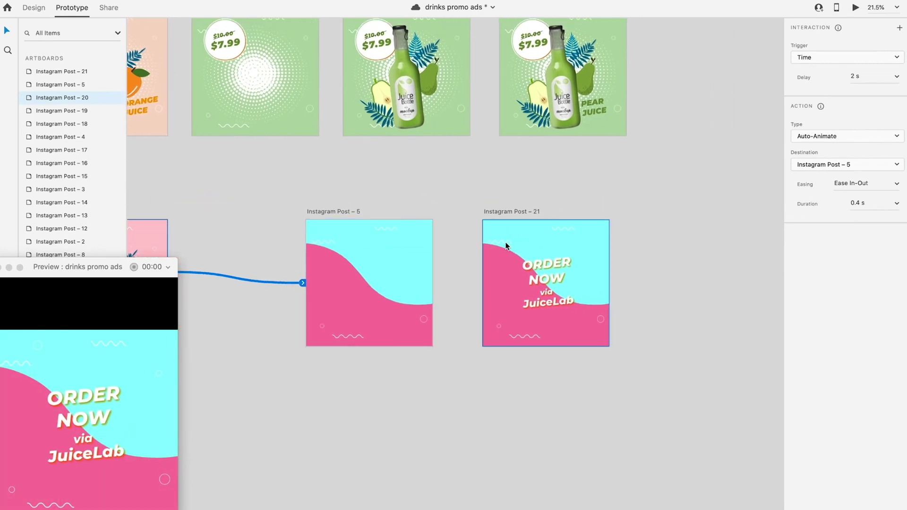
Step: Set the easing of the transition from Instagram Post – 5 to 21 to Ease In-Out and replay from Instagram Post – 20
{"action": "left_click", "coordinate": [350, 211]}
{"action": "left_click", "coordinate": [880, 184]}
{"action": "left_click", "coordinate": [857, 228]}
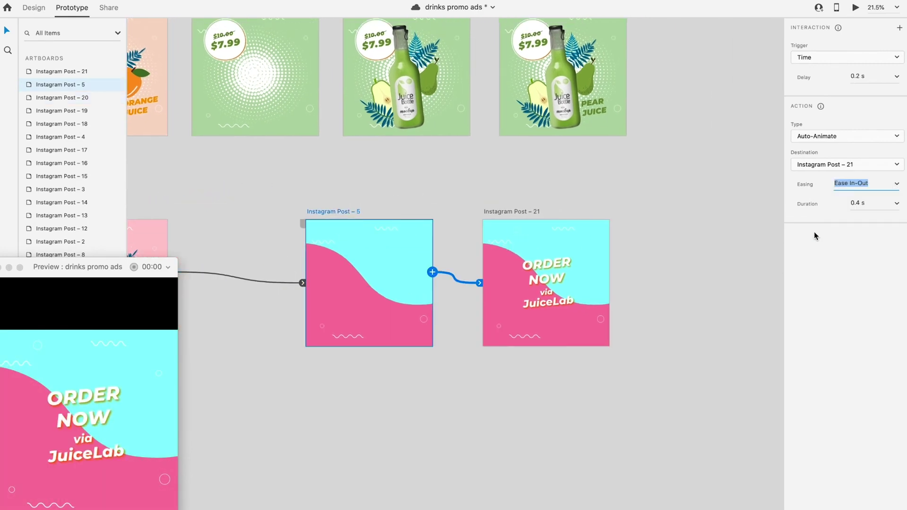
{"action": "scroll", "coordinate": [188, 192], "scroll_direction": "left", "scroll_amount": 3}
{"action": "left_click", "coordinate": [183, 197]}
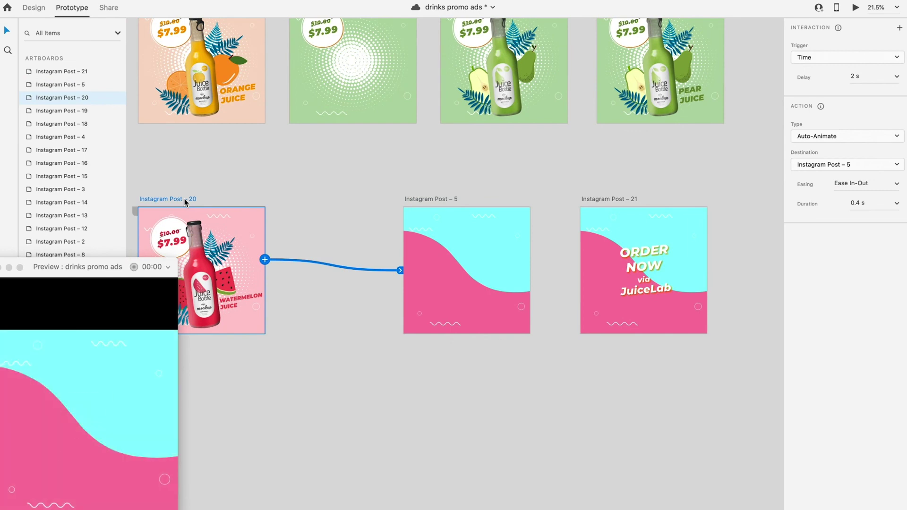
{"action": "scroll", "coordinate": [357, 218], "scroll_direction": "right", "scroll_amount": 5}
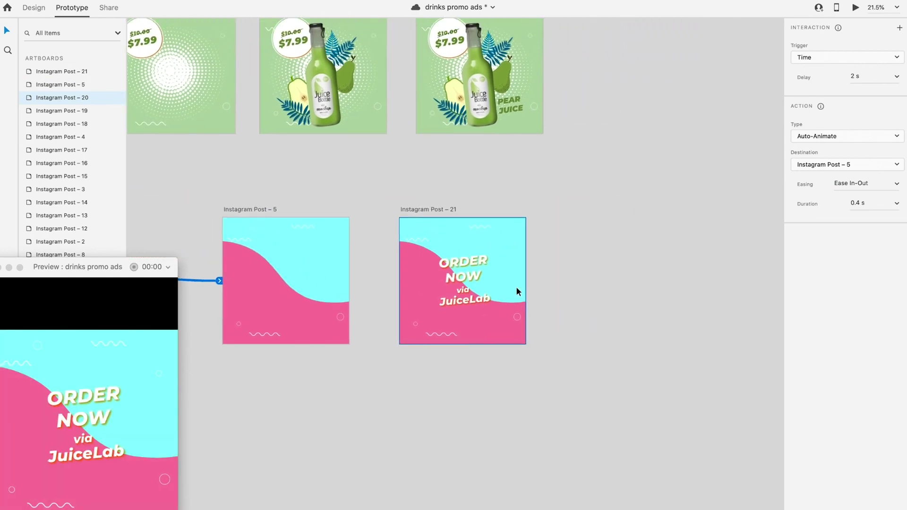
Step: Squash the cyan wave on Instagram Post – 21 toward the artboard's upper edge and preview from Instagram Post – 20
{"action": "scroll", "coordinate": [376, 256], "scroll_direction": "up", "scroll_amount": 3}
{"action": "key", "text": "alt+1"}
{"action": "left_click", "coordinate": [454, 250], "text": "super"}
{"action": "double_click", "coordinate": [595, 324]}
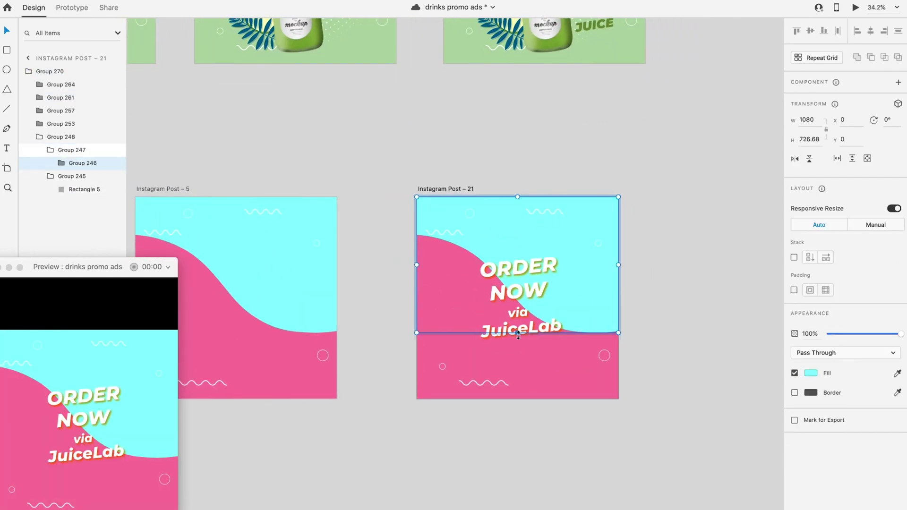
{"action": "left_click_drag", "start_coordinate": [518, 335], "coordinate": [518, 223]}
{"action": "scroll", "coordinate": [529, 302], "scroll_direction": "down", "scroll_amount": 5}
{"action": "left_click", "coordinate": [268, 259]}
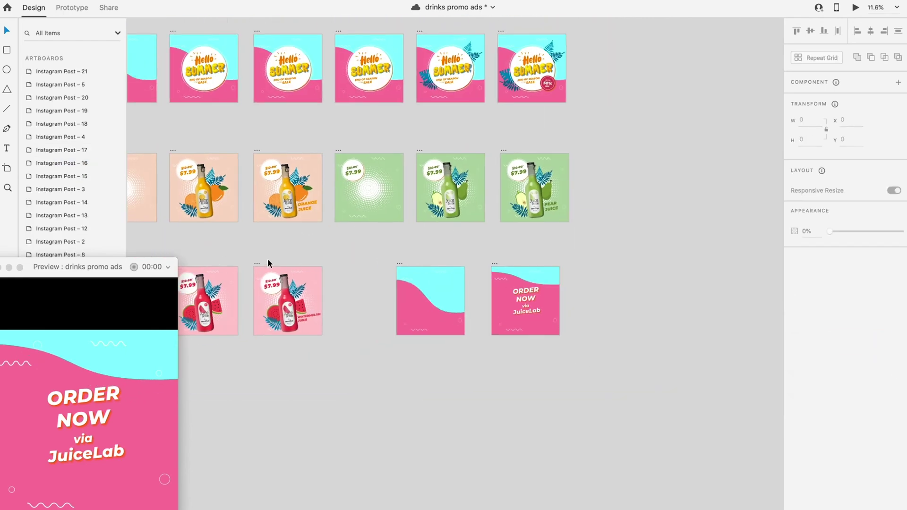
{"action": "left_click", "coordinate": [255, 263]}
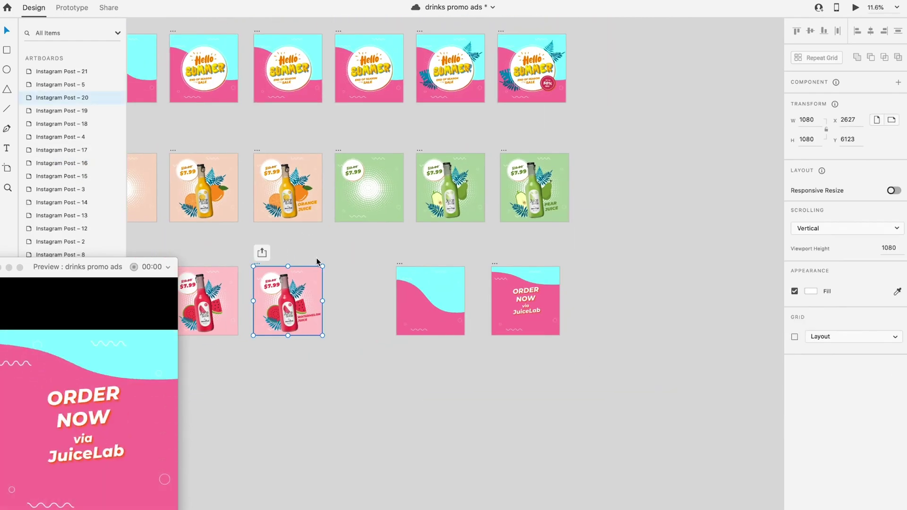
{"action": "scroll", "coordinate": [571, 310], "scroll_direction": "up", "scroll_amount": 5}
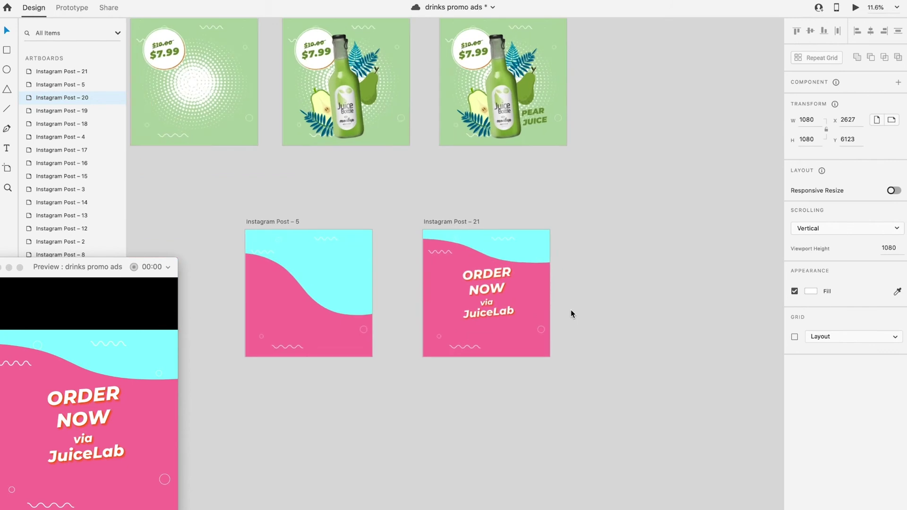
Step: Stretch the cyan wave on Instagram Post – 5 down almost to the artboard's lower edge
{"action": "left_click", "coordinate": [226, 206]}
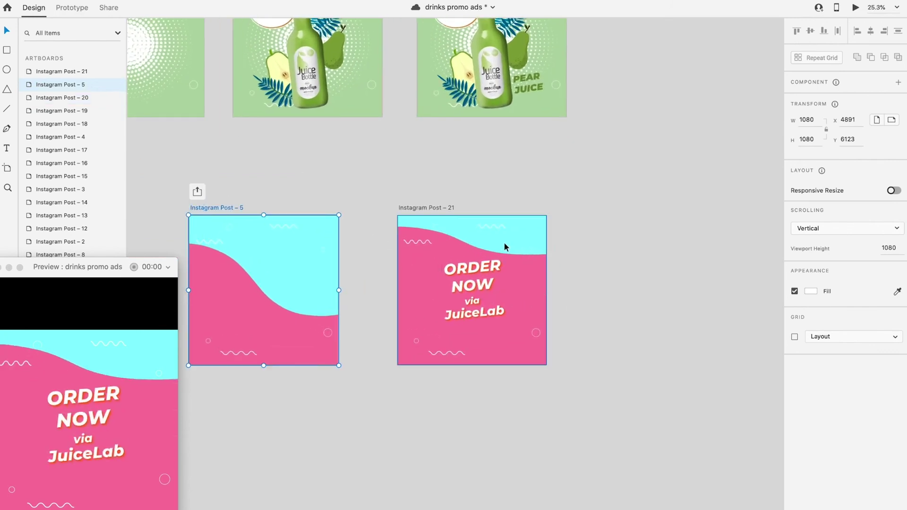
{"action": "scroll", "coordinate": [296, 313], "scroll_direction": "left", "scroll_amount": 5}
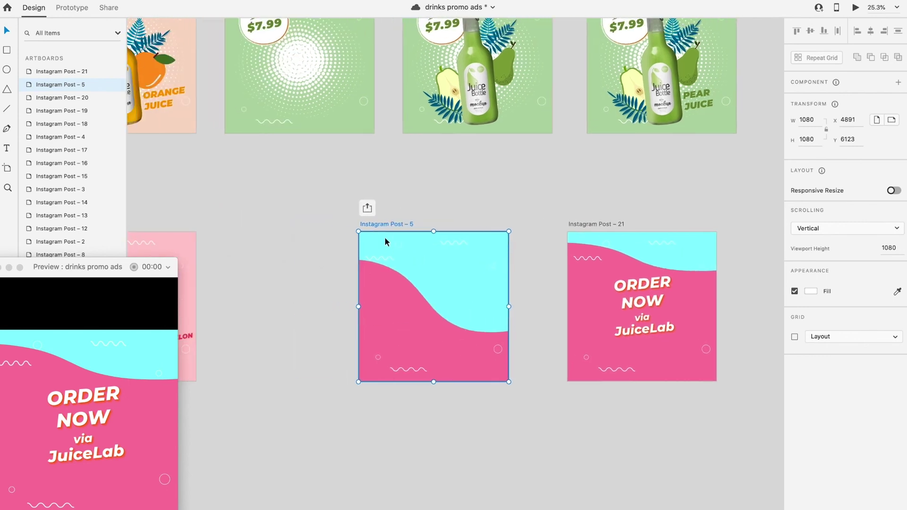
{"action": "left_click", "coordinate": [457, 309]}
{"action": "double_click", "coordinate": [481, 296]}
{"action": "left_click_drag", "start_coordinate": [433, 333], "coordinate": [431, 377]}
Step: Change the duration of the transition from Instagram Post – 5 to 21 and preview it from Instagram Post – 20
{"action": "left_click", "coordinate": [62, 11]}
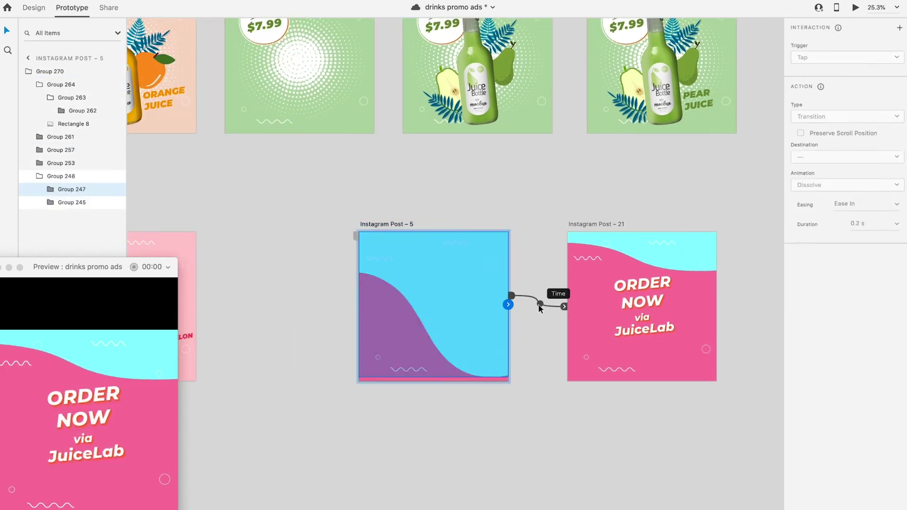
{"action": "left_click", "coordinate": [538, 304]}
{"action": "left_click", "coordinate": [897, 205]}
{"action": "left_click", "coordinate": [874, 248]}
{"action": "left_click", "coordinate": [486, 170]}
{"action": "scroll", "coordinate": [486, 169], "scroll_direction": "down", "scroll_amount": 5}
{"action": "left_click", "coordinate": [256, 198]}
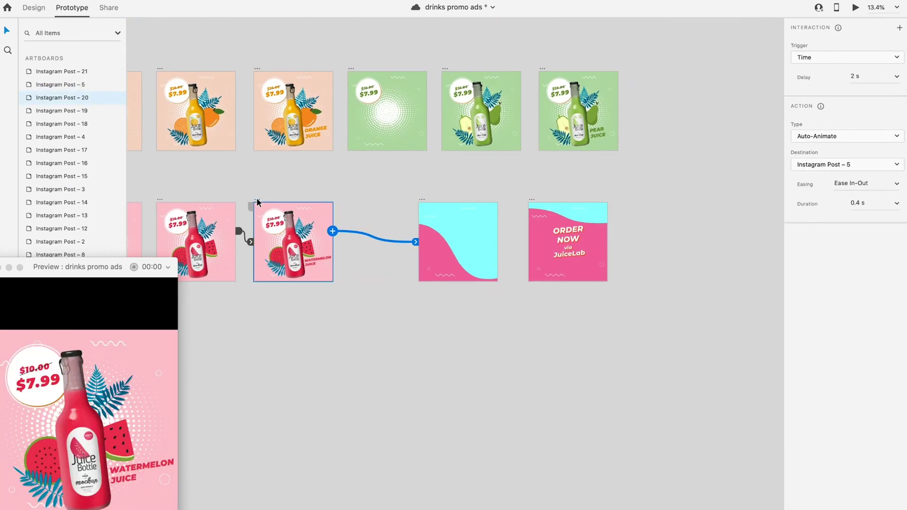
Step: Flip the cyan wave on Instagram Post – 21 above the artboard's upper edge, about 37 px tall, and preview from Instagram Post – 5
{"action": "left_click", "coordinate": [531, 199]}
{"action": "scroll", "coordinate": [533, 202], "scroll_direction": "up", "scroll_amount": 5}
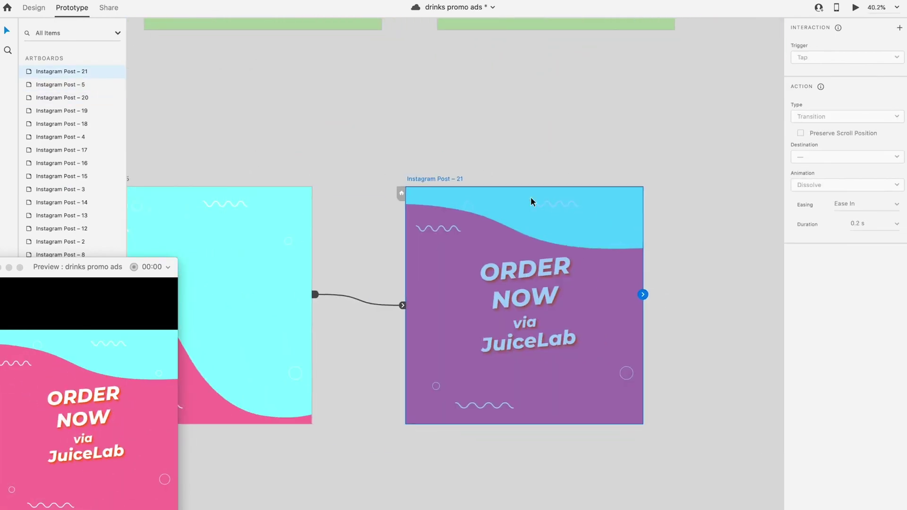
{"action": "key", "text": "alt+1"}
{"action": "double_click", "coordinate": [516, 227]}
{"action": "double_click", "coordinate": [512, 233]}
{"action": "left_click_drag", "start_coordinate": [502, 249], "coordinate": [518, 178]}
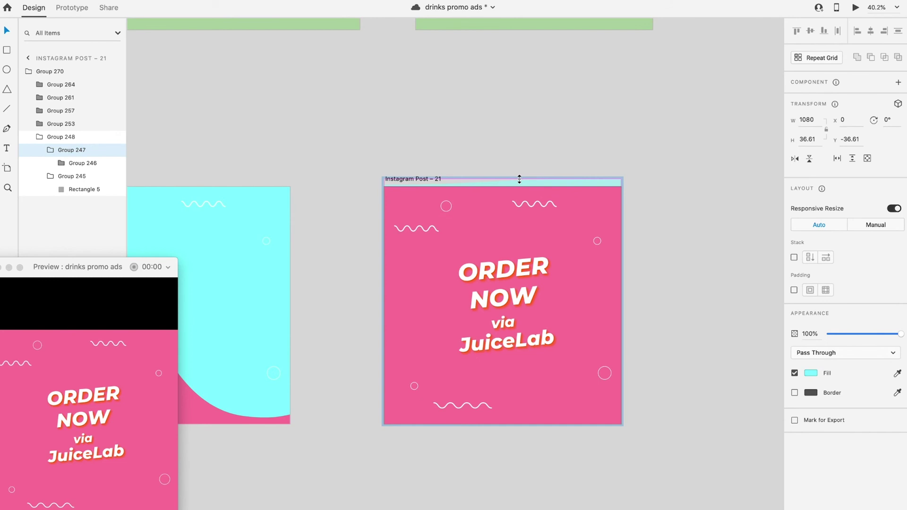
{"action": "scroll", "coordinate": [519, 179], "scroll_direction": "down", "scroll_amount": 4}
{"action": "left_click", "coordinate": [329, 173]}
{"action": "scroll", "coordinate": [359, 149], "scroll_direction": "left", "scroll_amount": 3}
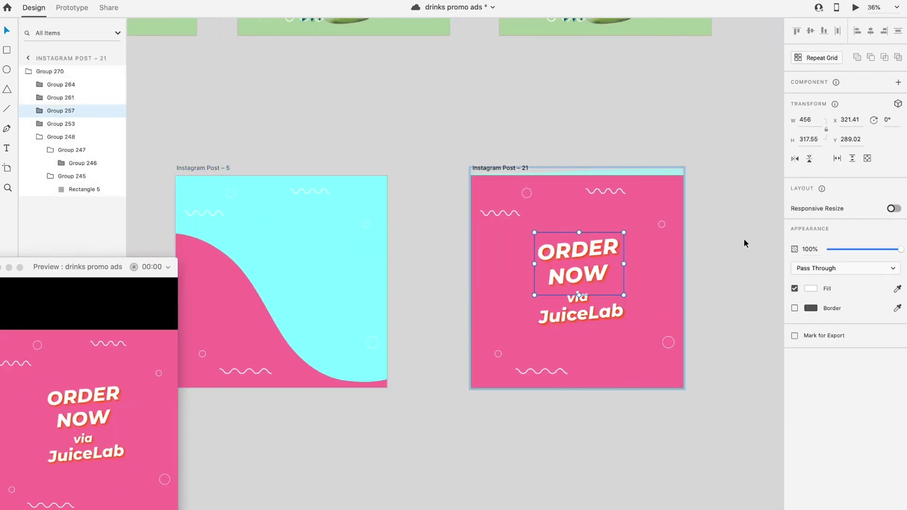
Step: Enlarge the ORDER NOW text on Instagram Post – 21, shift the lines beneath it down, and replay from the first artboard
{"action": "scroll", "coordinate": [660, 204], "scroll_direction": "up", "scroll_amount": 5}
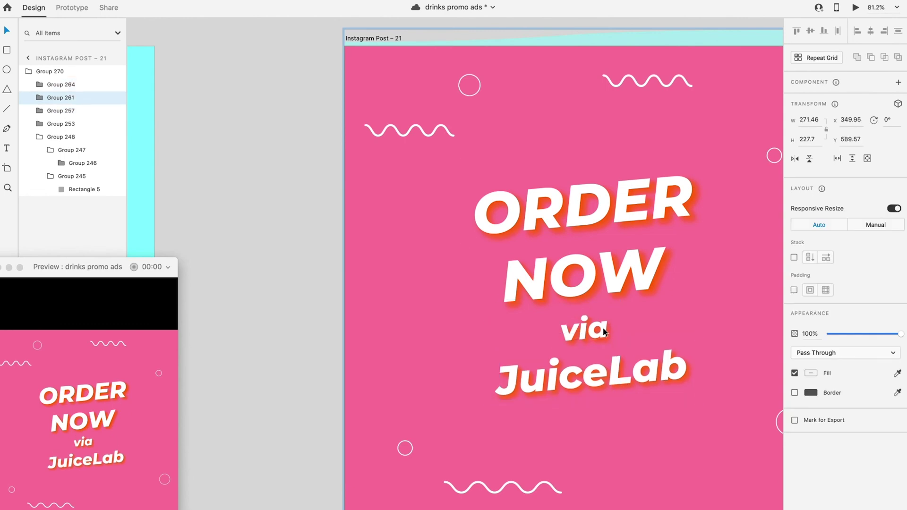
{"action": "scroll", "coordinate": [604, 328], "scroll_direction": "down", "scroll_amount": 5}
{"action": "left_click", "coordinate": [286, 211]}
{"action": "scroll", "coordinate": [370, 285], "scroll_direction": "down", "scroll_amount": 7}
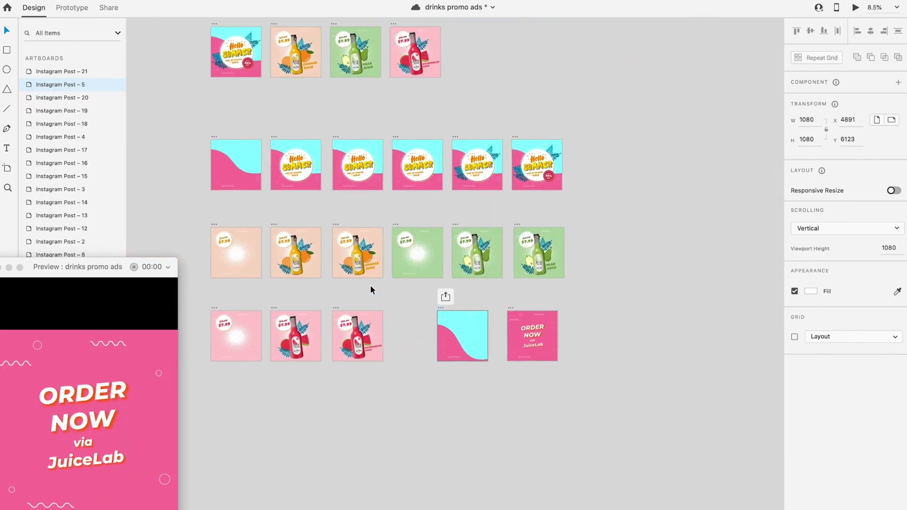
{"action": "scroll", "coordinate": [371, 285], "scroll_direction": "left", "scroll_amount": 3}
{"action": "left_click", "coordinate": [271, 143]}
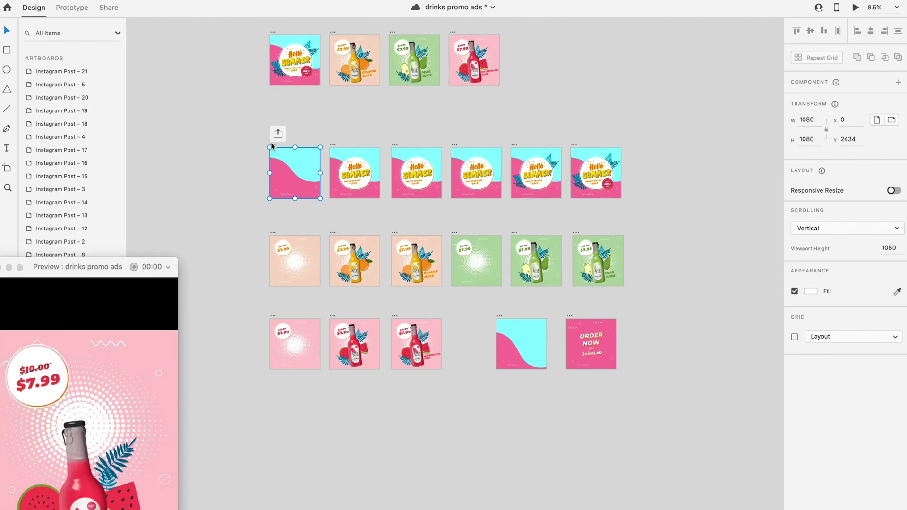
Step: Set the delay of the transition from Instagram Post – 14 to 15 to 1.5 s
{"action": "left_click", "coordinate": [392, 232]}
{"action": "left_click", "coordinate": [455, 232]}
{"action": "left_click", "coordinate": [71, 7]}
{"action": "left_click", "coordinate": [395, 232]}
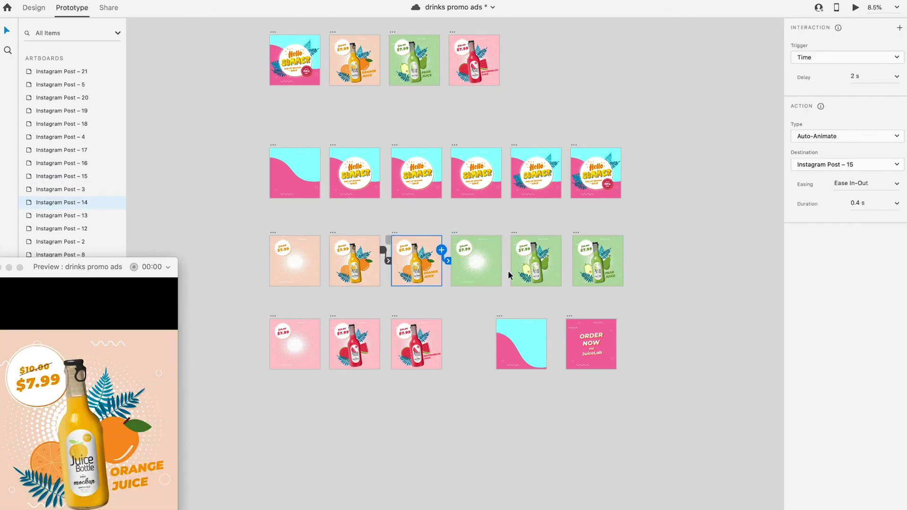
{"action": "scroll", "coordinate": [509, 272], "scroll_direction": "up", "scroll_amount": 3}
{"action": "left_click", "coordinate": [862, 78]}
{"action": "type", "text": "1.5"}
{"action": "key", "text": "Return"}
Step: Set the delay of the transition from Instagram Post – 17 to 18 to 1.5 s and preview from Instagram Post – 12
{"action": "scroll", "coordinate": [532, 255], "scroll_direction": "down", "scroll_amount": 2}
{"action": "left_click", "coordinate": [661, 222]}
{"action": "left_click", "coordinate": [862, 78]}
{"action": "type", "text": "1.5"}
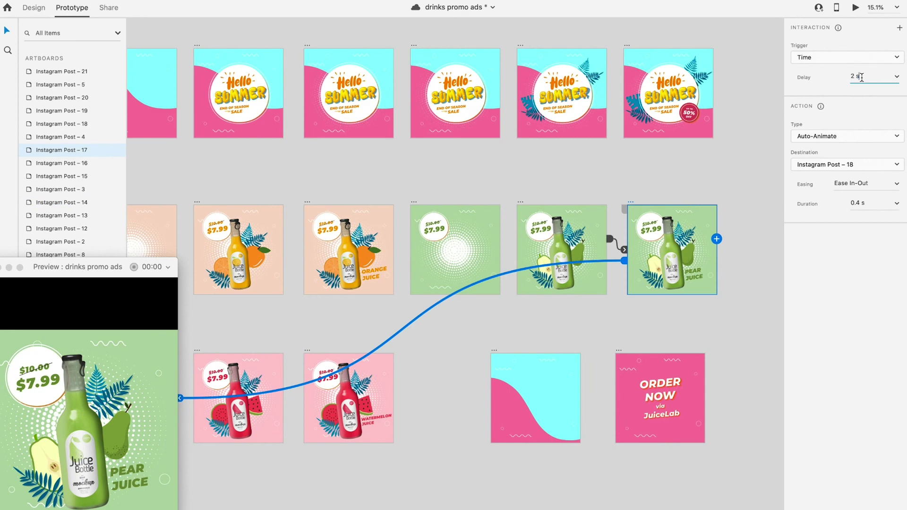
{"action": "key", "text": "Return"}
{"action": "left_click", "coordinate": [378, 264]}
{"action": "scroll", "coordinate": [239, 200], "scroll_direction": "down", "scroll_amount": 2}
{"action": "left_click", "coordinate": [213, 206]}
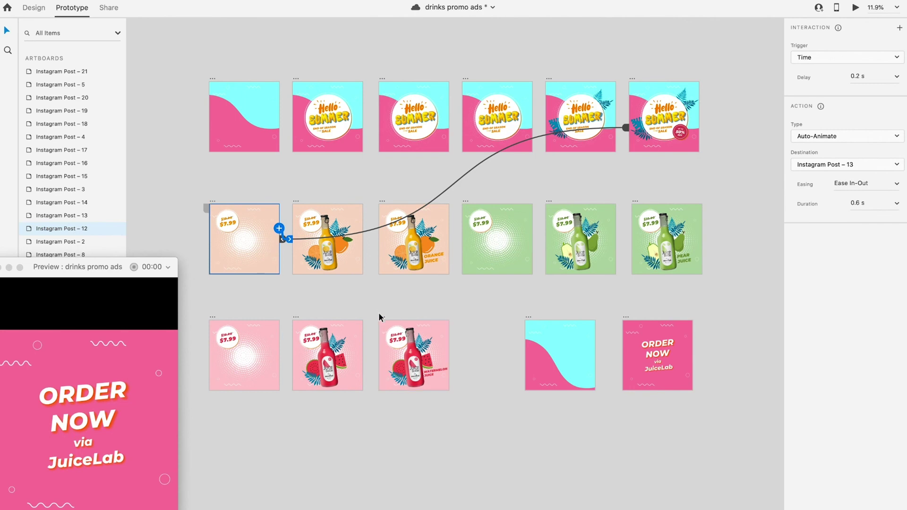
Step: Set the duration of the transition from Instagram Post – 20 to 5 to 0.8 s, adjust its delay and replay from the first artboard
{"action": "left_click", "coordinate": [414, 323]}
{"action": "left_click", "coordinate": [896, 204]}
{"action": "left_click", "coordinate": [864, 252]}
{"action": "left_click", "coordinate": [858, 76]}
{"action": "type", "text": "1."}
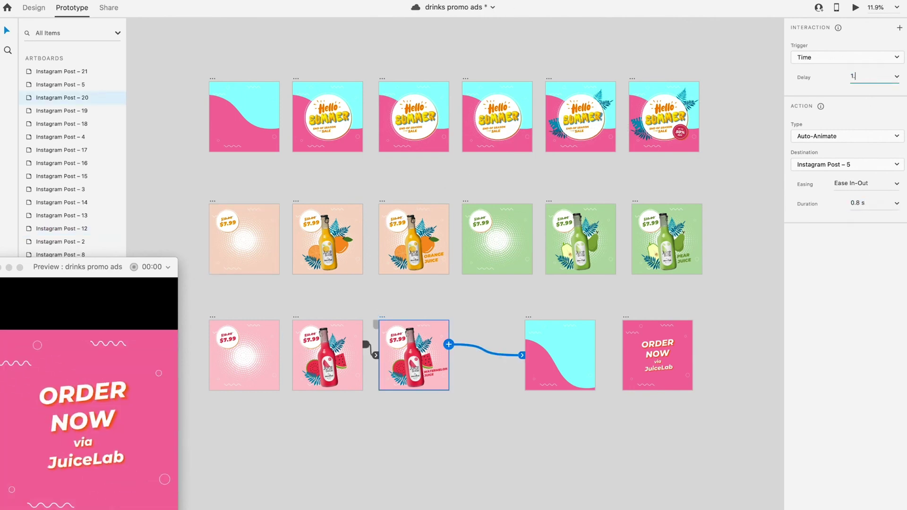
{"action": "left_click", "coordinate": [212, 78]}
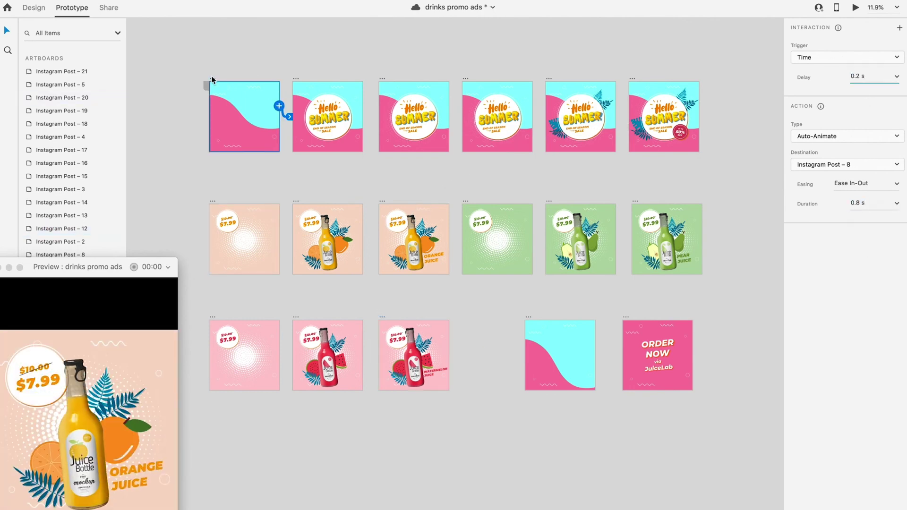